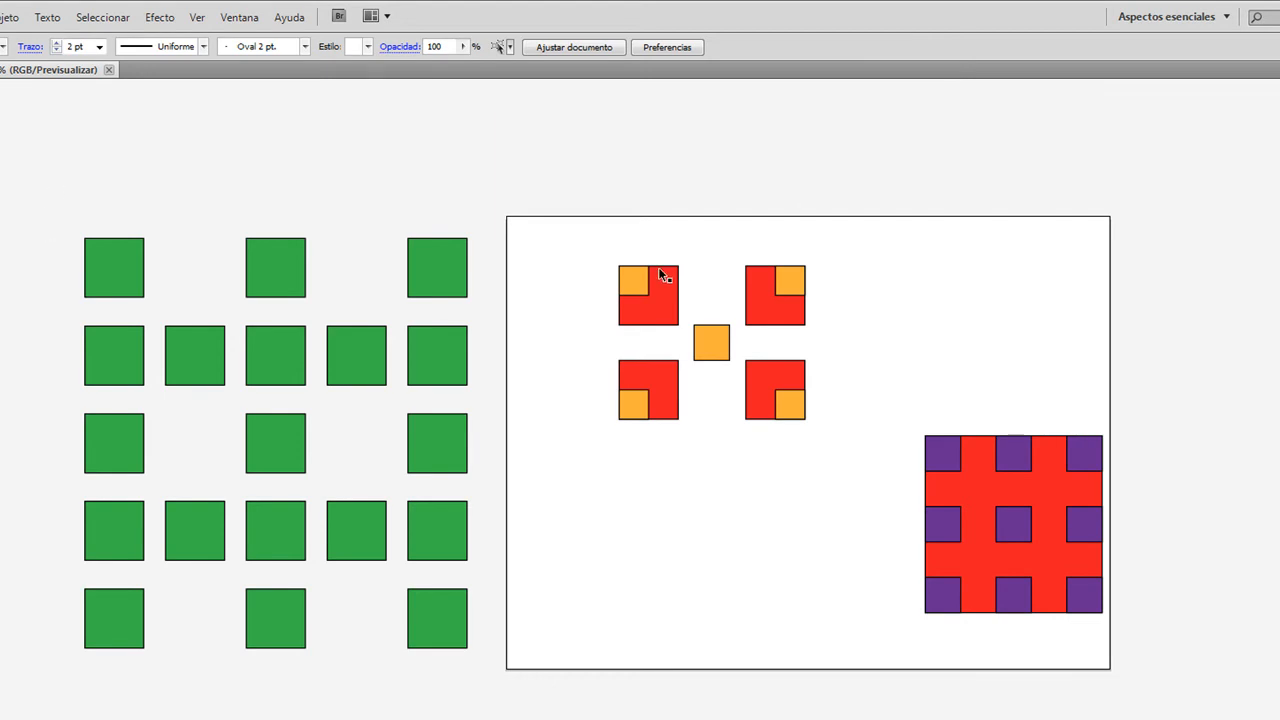
- Try moving an orange corner square and several purple squares out of place in the example designs, undoing the moves
{"action": "left_click_drag", "start_coordinate": [635, 289], "coordinate": [690, 284]}
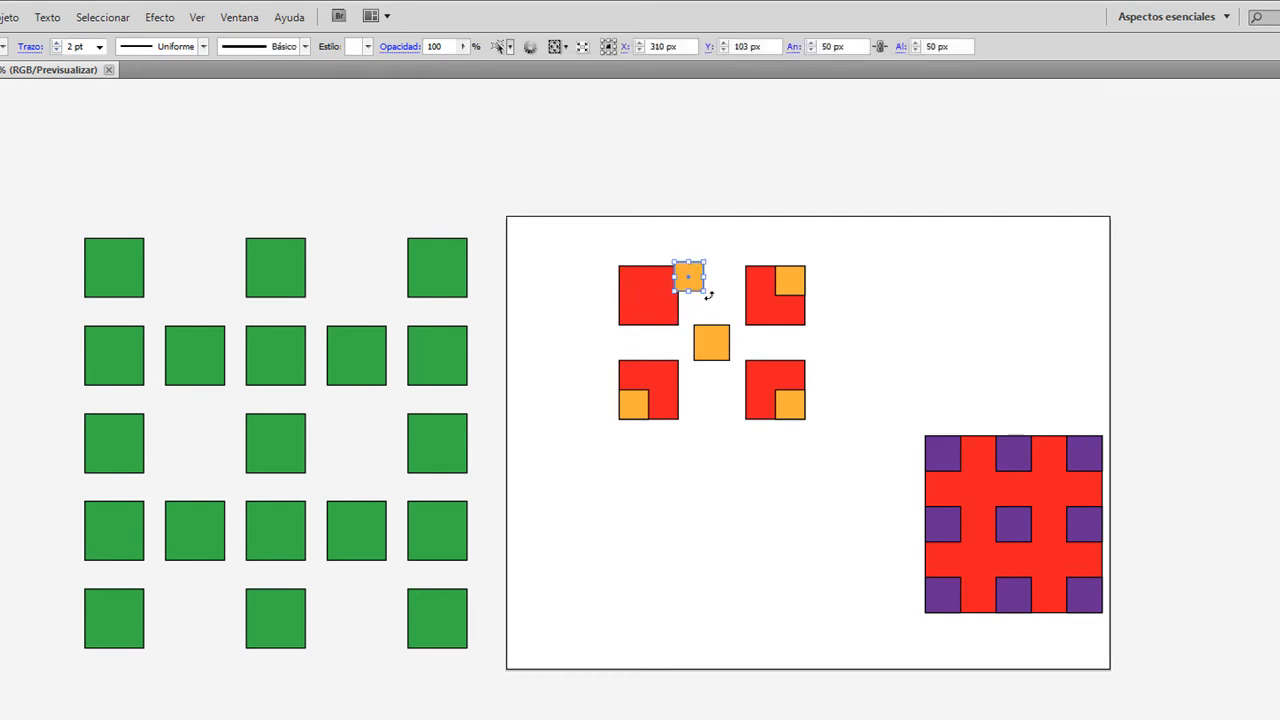
{"action": "key", "text": "ctrl+z"}
{"action": "left_click", "coordinate": [1126, 368]}
{"action": "left_click_drag", "start_coordinate": [1020, 462], "coordinate": [1016, 415]}
{"action": "left_click_drag", "start_coordinate": [1033, 519], "coordinate": [1124, 531]}
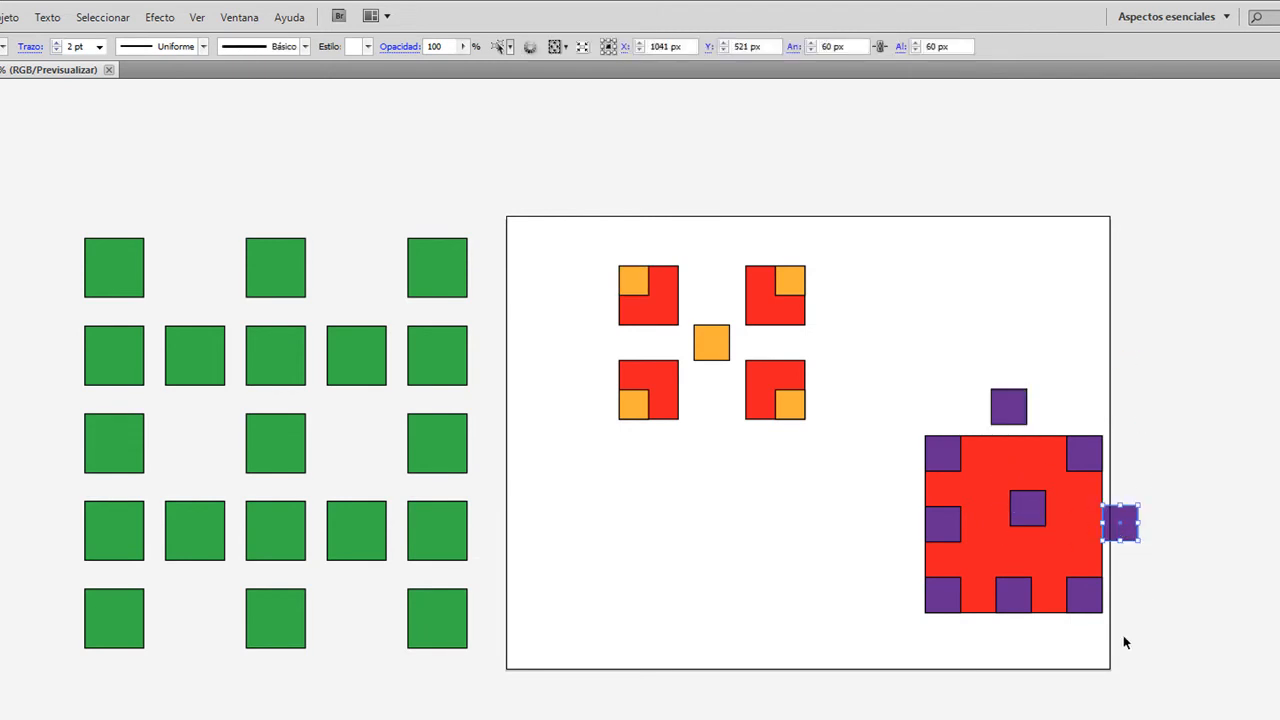
{"action": "left_click_drag", "start_coordinate": [1086, 611], "coordinate": [1147, 634]}
{"action": "left_click_drag", "start_coordinate": [1019, 605], "coordinate": [991, 643]}
{"action": "key", "text": "ctrl+z"}
{"action": "key", "text": "ctrl+z"}
{"action": "key", "text": "ctrl+z"}
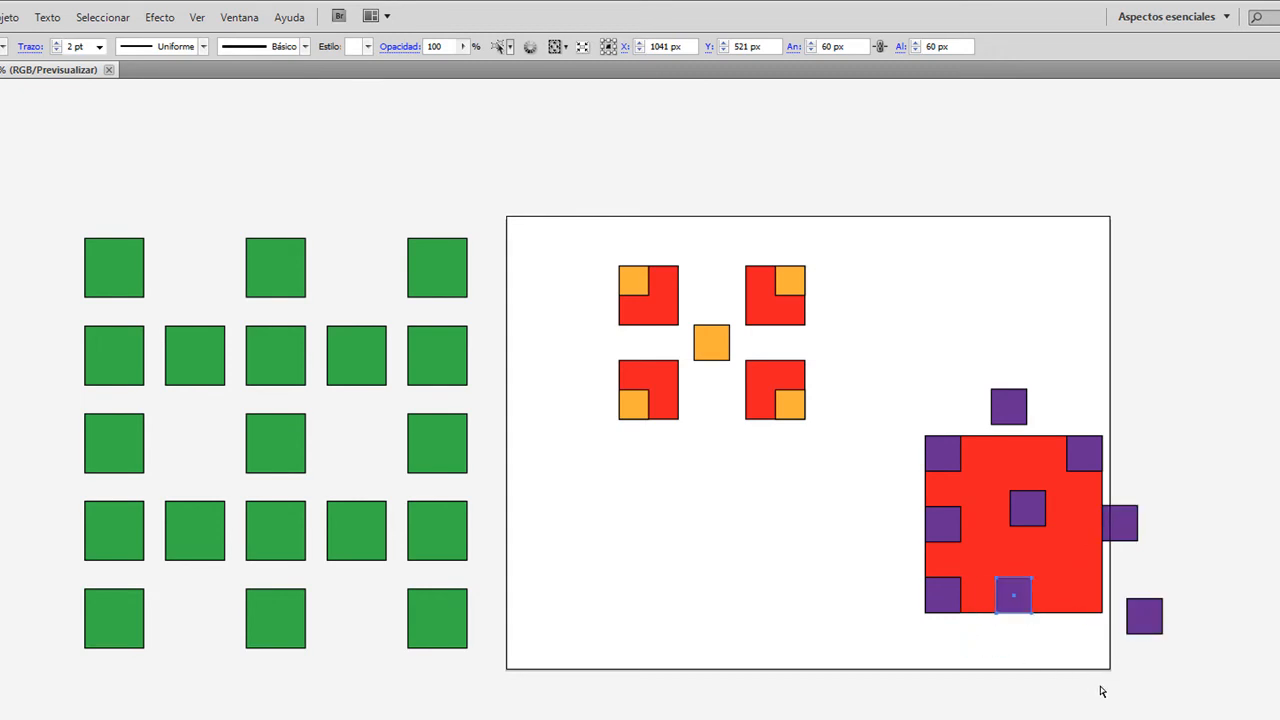
{"action": "key", "text": "ctrl+z"}
{"action": "key", "text": "ctrl+z"}
{"action": "left_click", "coordinate": [1194, 483]}
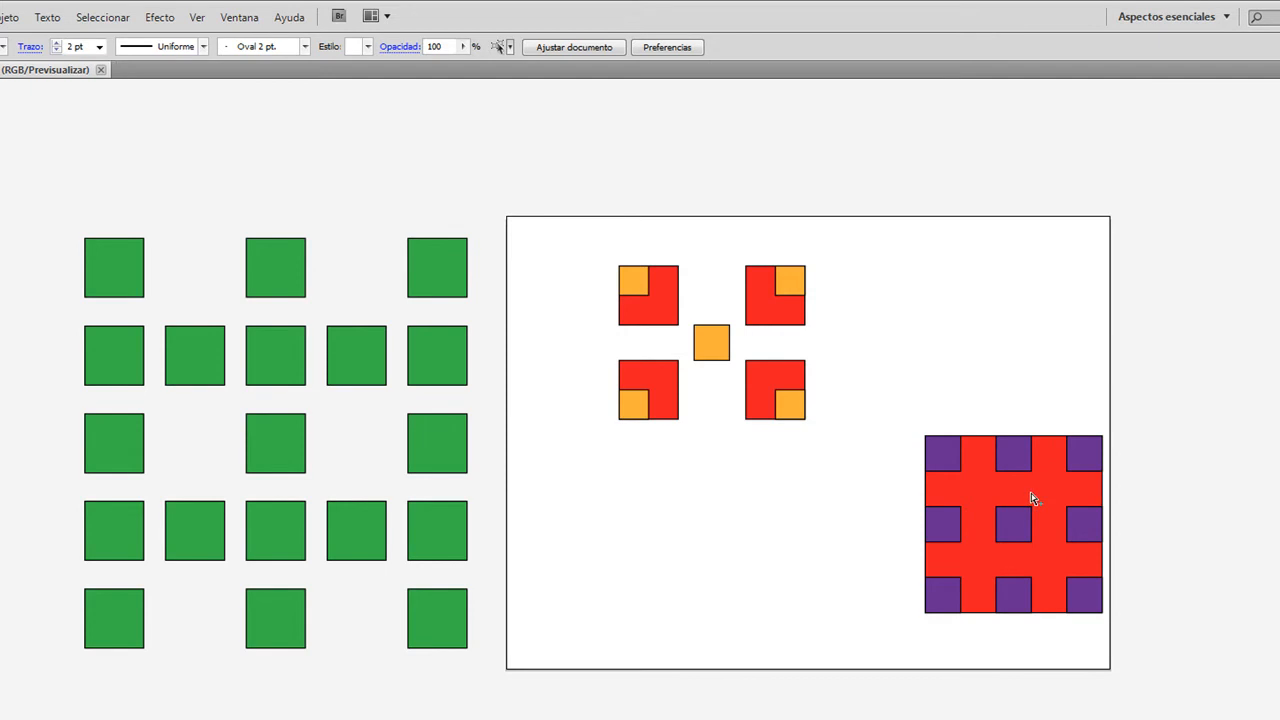
{"action": "scroll", "coordinate": [1033, 495], "scroll_direction": "up", "scroll_amount": 1}
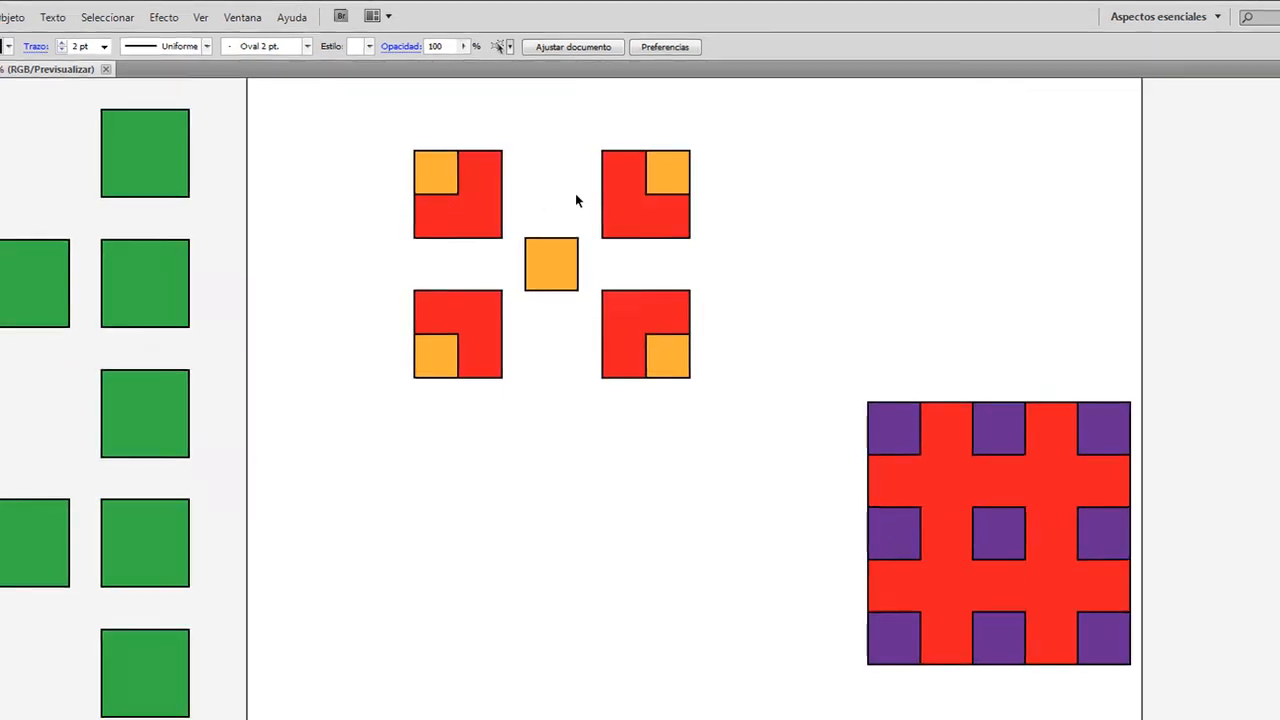
{"action": "scroll", "coordinate": [583, 258], "scroll_direction": "left", "scroll_amount": 5}
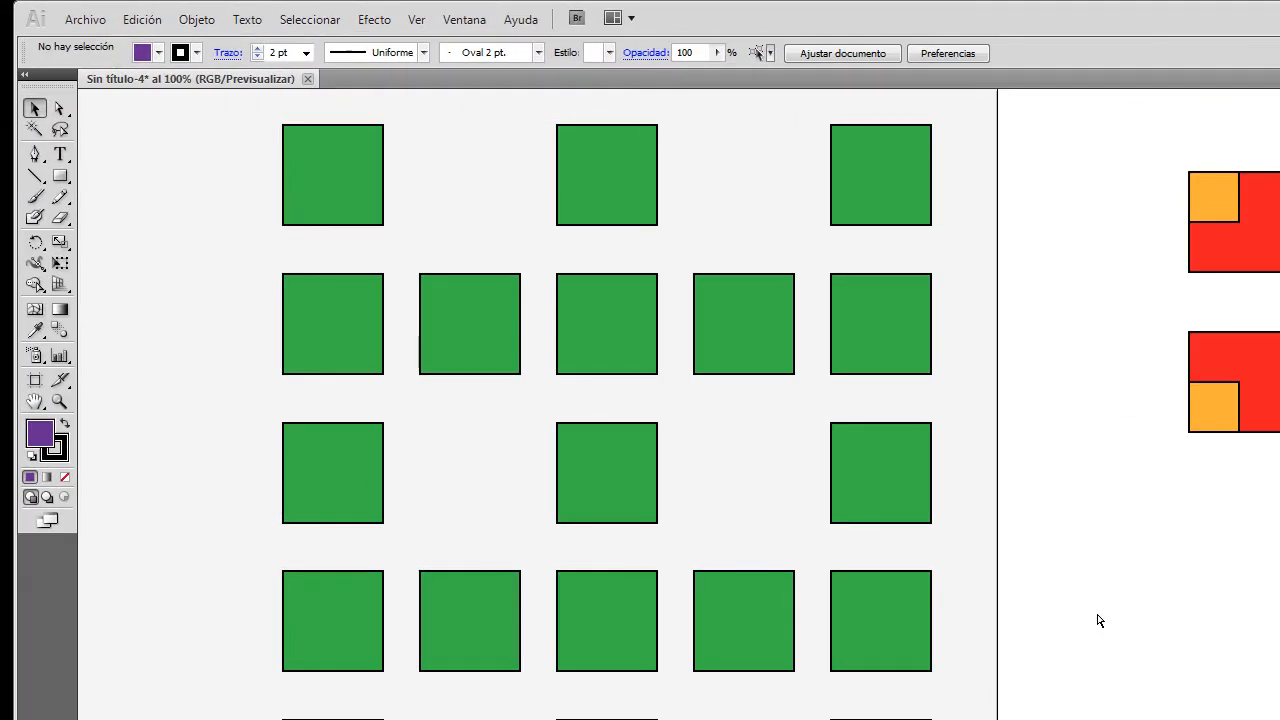
{"action": "scroll", "coordinate": [738, 438], "scroll_direction": "down", "scroll_amount": 2}
{"action": "scroll", "coordinate": [1134, 617], "scroll_direction": "up", "scroll_amount": 1}
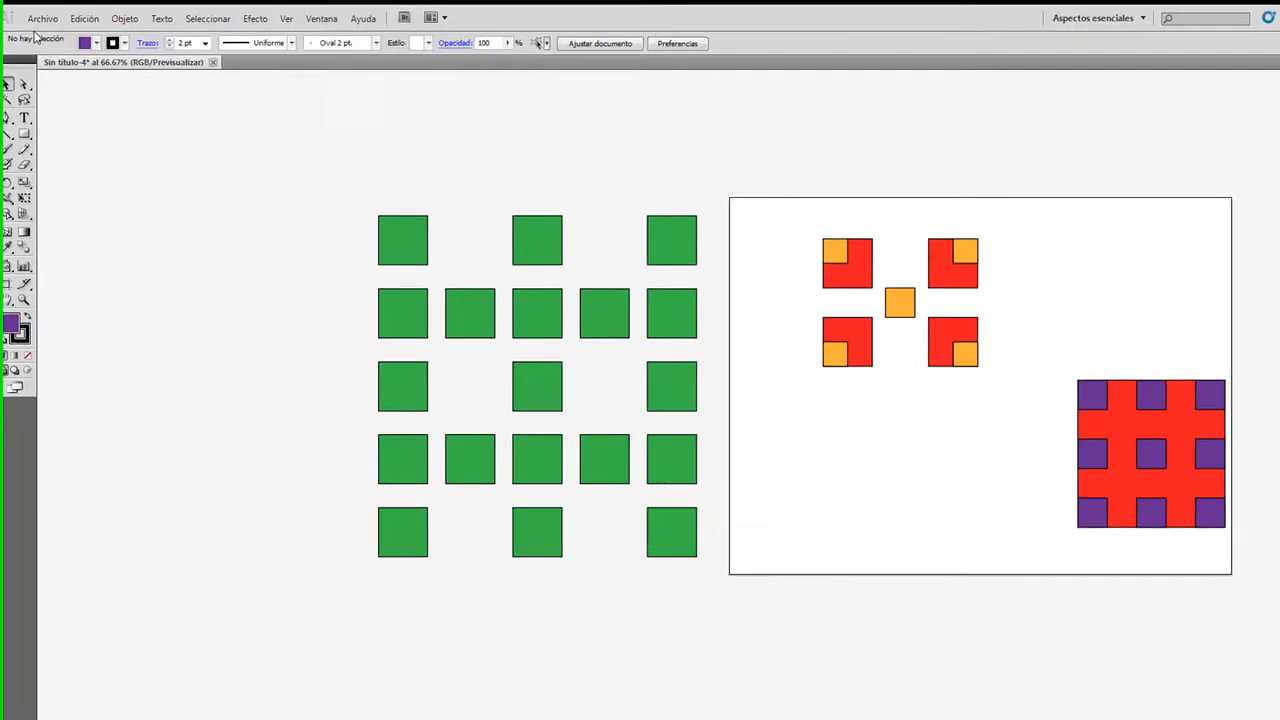
- Create a new one-artboard document with a 1024 x 768 px artboard
{"action": "left_click", "coordinate": [85, 20]}
{"action": "left_click", "coordinate": [45, 34]}
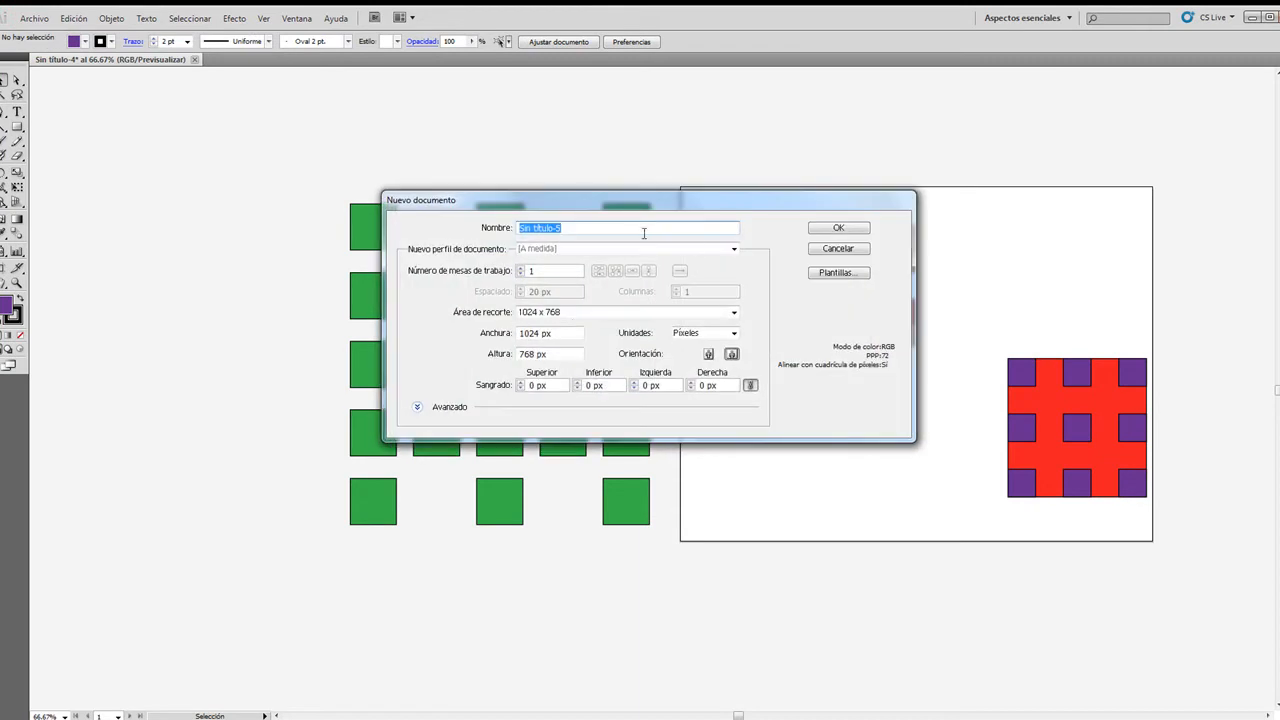
{"action": "left_click", "coordinate": [572, 315]}
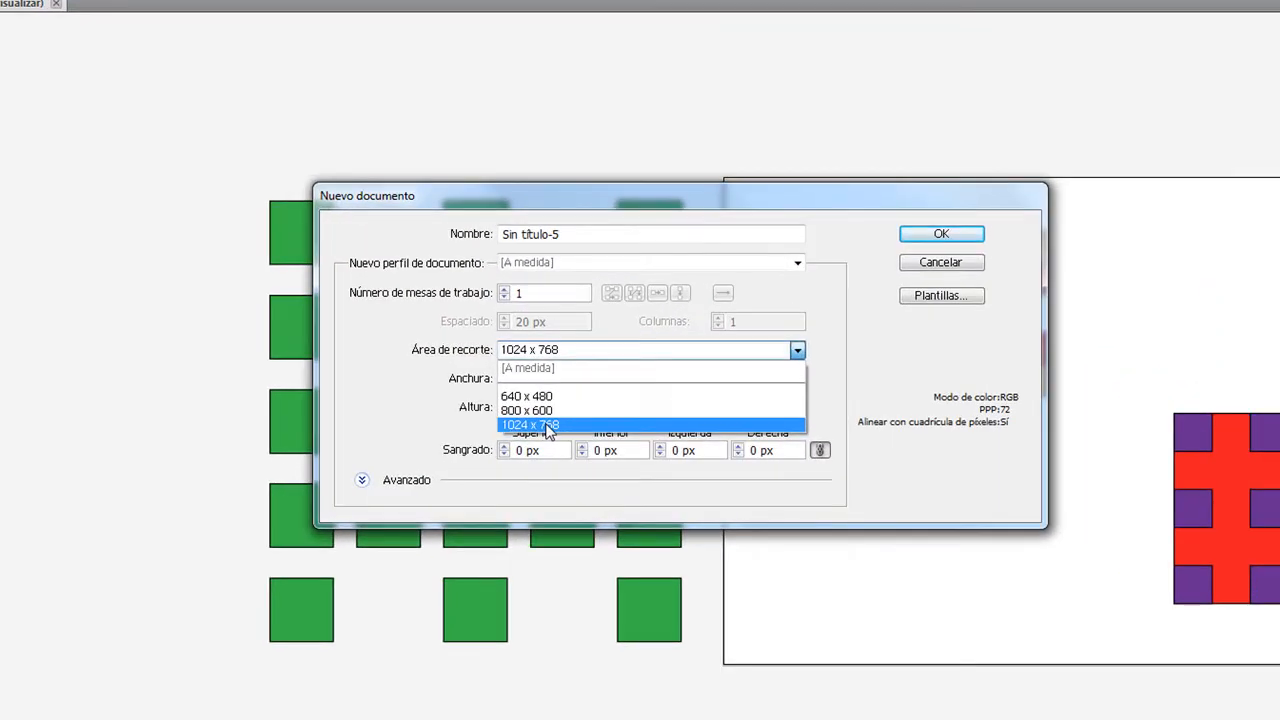
{"action": "left_click", "coordinate": [548, 427]}
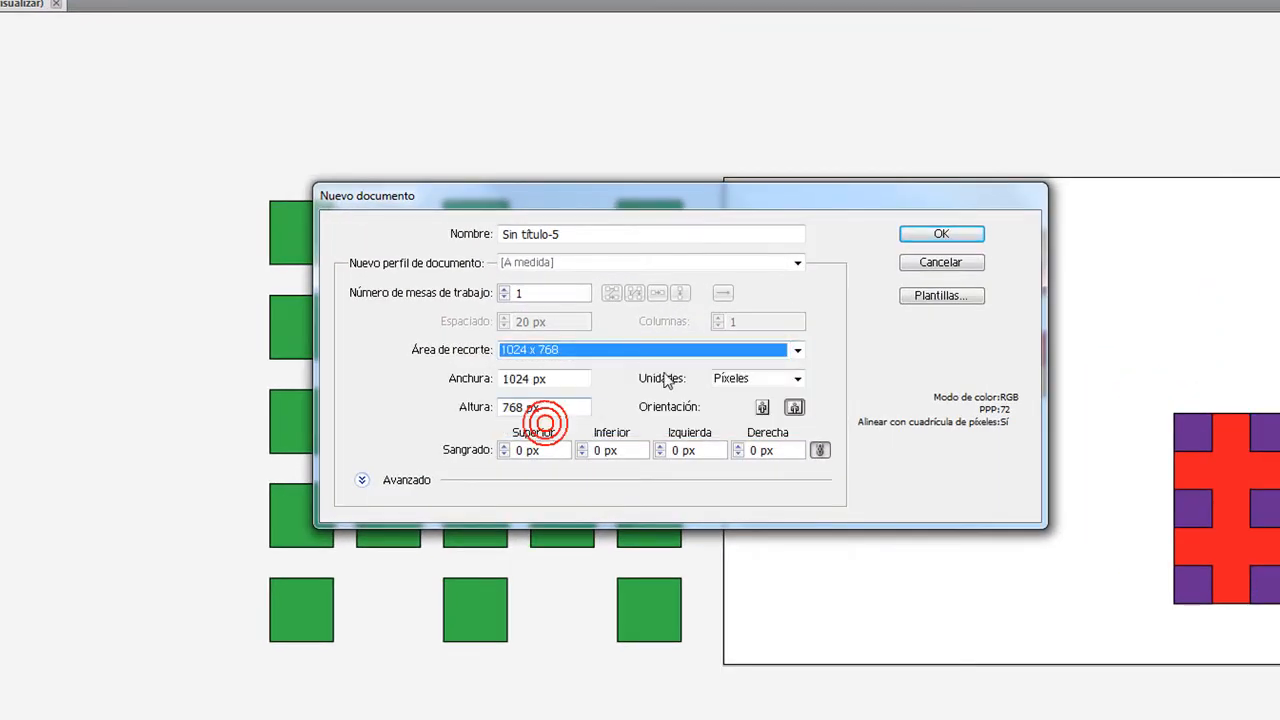
{"action": "left_click", "coordinate": [950, 234]}
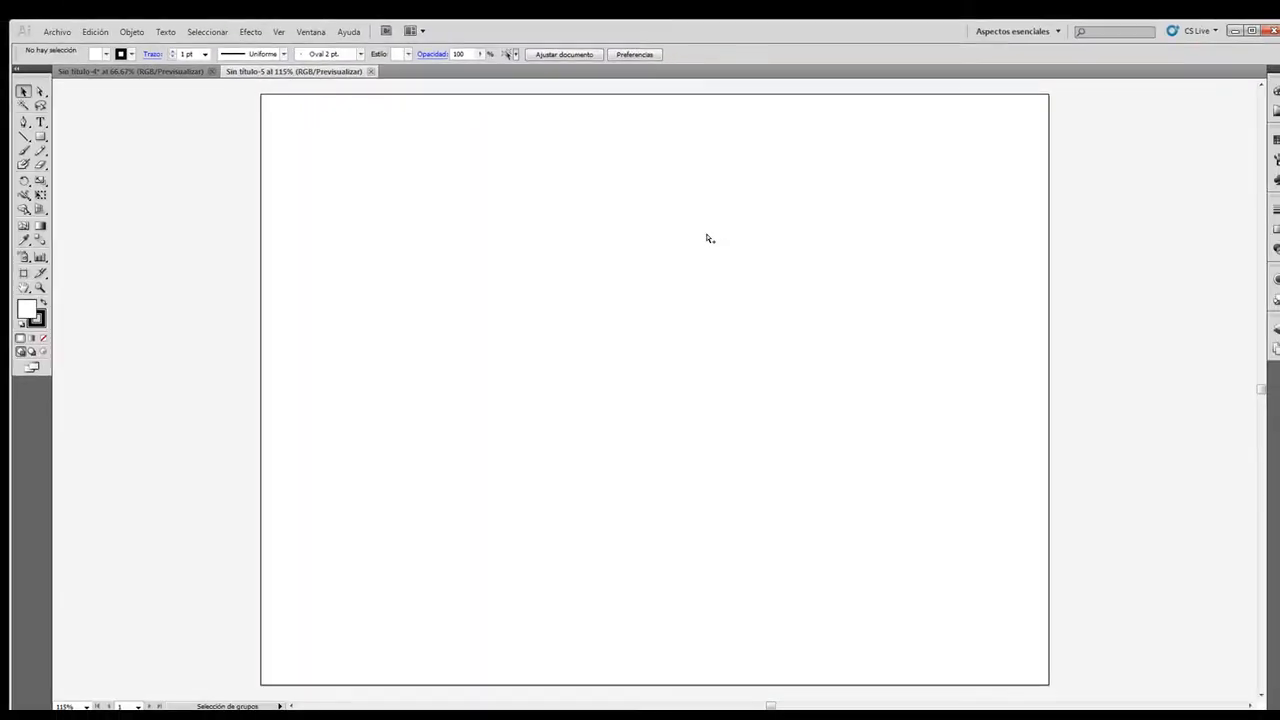
- Create a 100 x 100 px square near the artboard's upper-left corner with the Rectangle tool
{"action": "scroll", "coordinate": [706, 238], "scroll_direction": "down", "scroll_amount": 1}
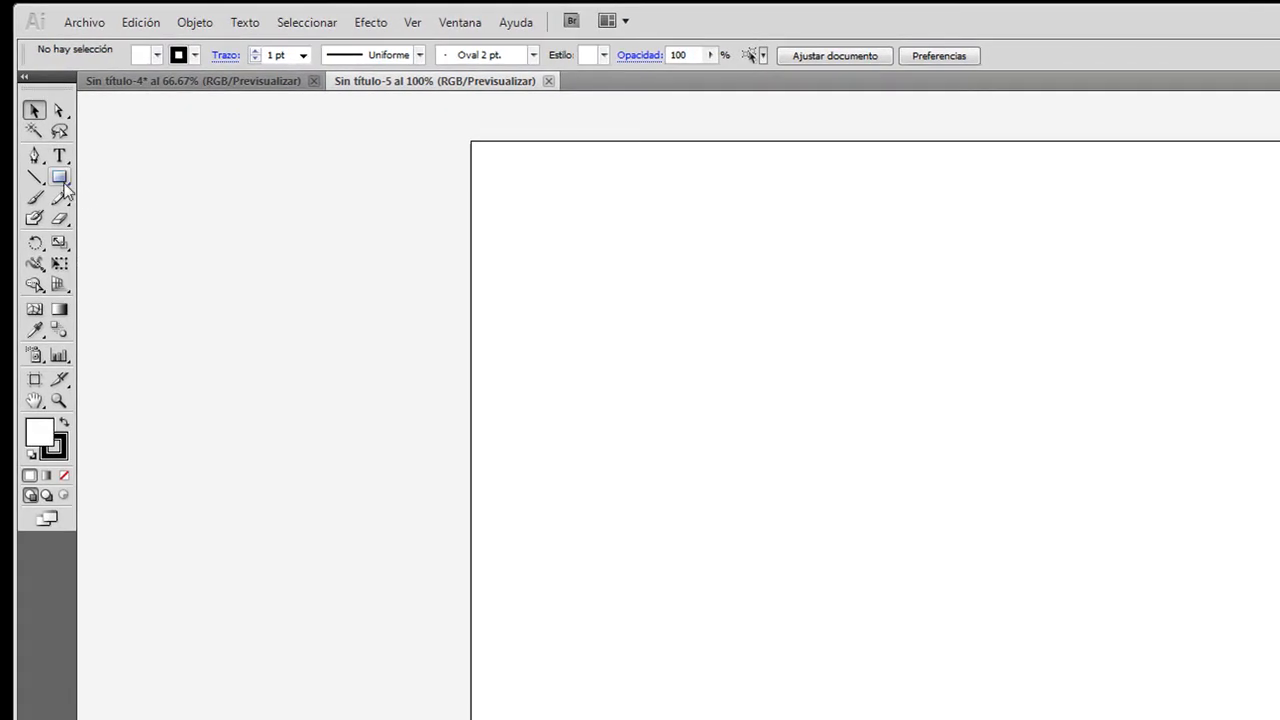
{"action": "left_click", "coordinate": [60, 179]}
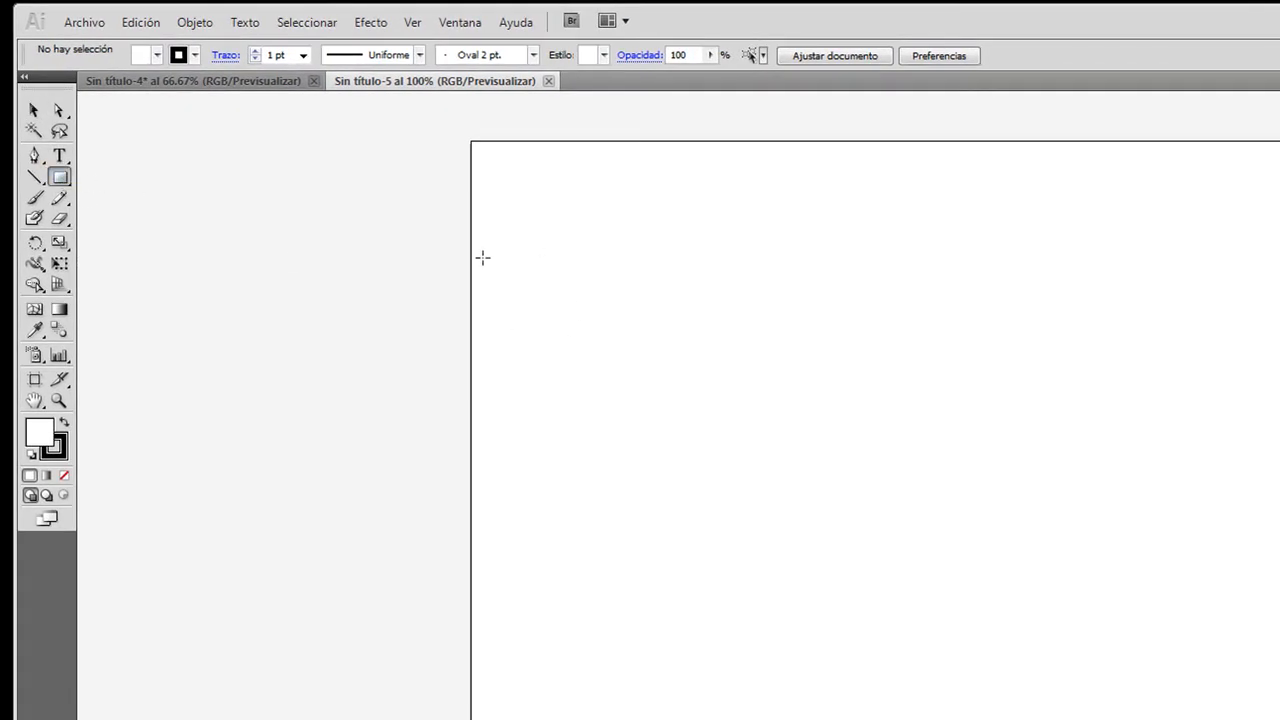
{"action": "left_click", "coordinate": [529, 251]}
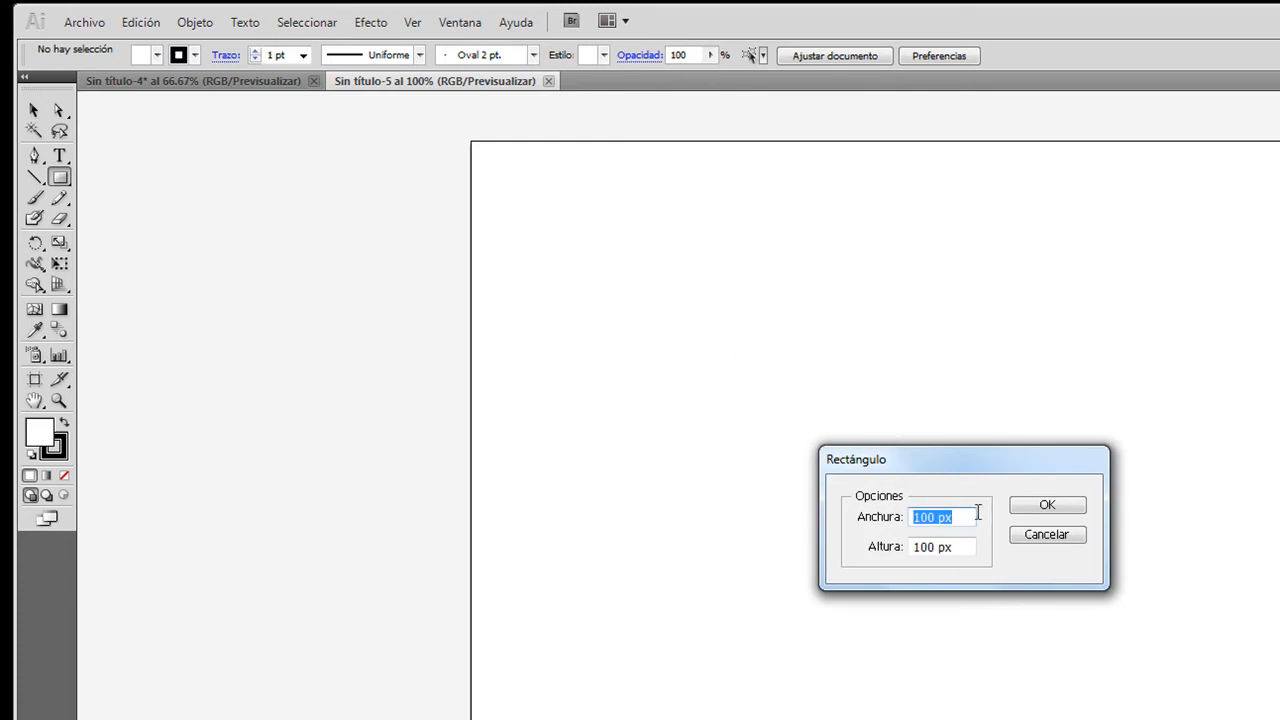
{"action": "left_click", "coordinate": [938, 516]}
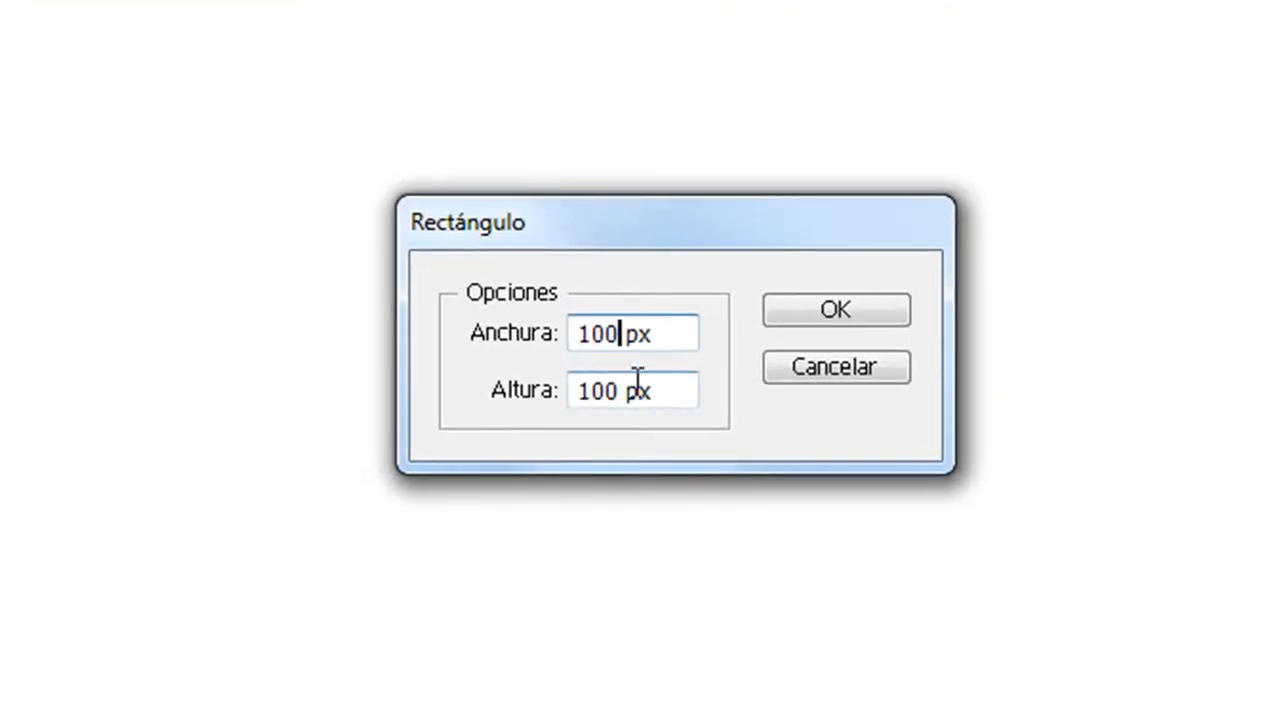
{"action": "left_click", "coordinate": [813, 314]}
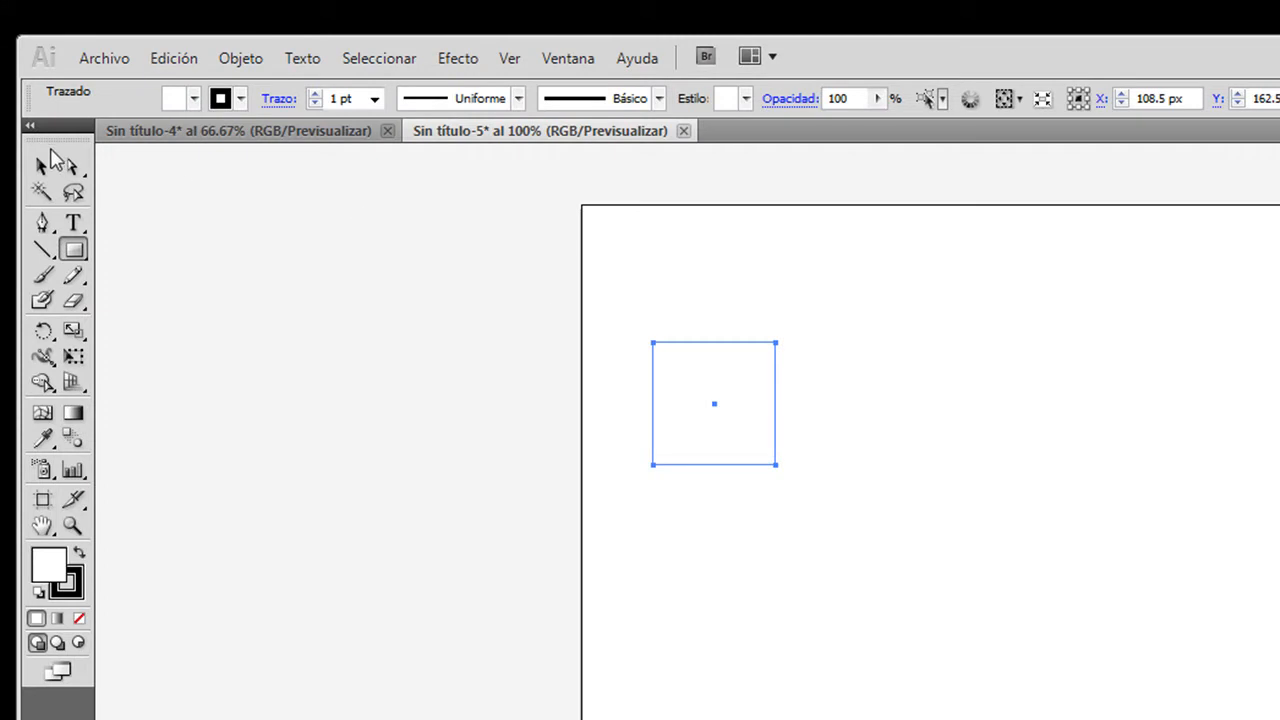
- Fill the square with blue from the swatches
{"action": "left_click", "coordinate": [42, 166]}
{"action": "left_click", "coordinate": [883, 374]}
{"action": "left_click", "coordinate": [722, 390]}
{"action": "left_click", "coordinate": [195, 98]}
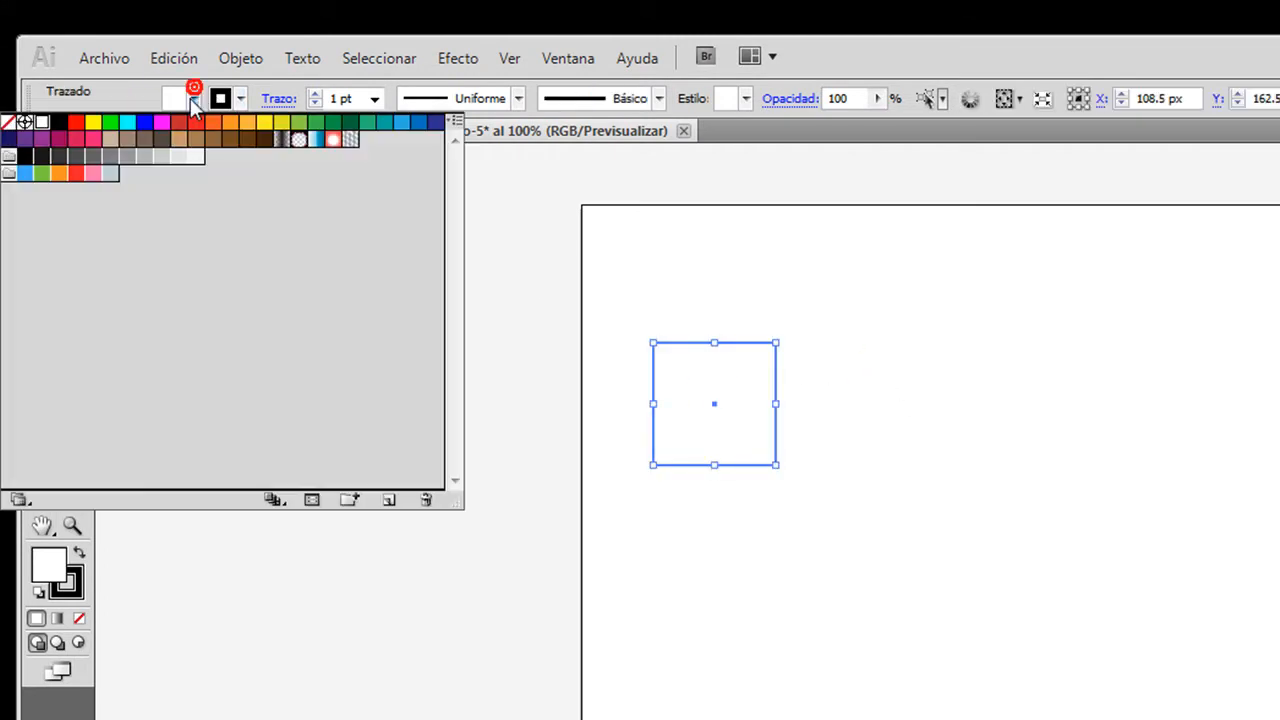
{"action": "left_click", "coordinate": [418, 123]}
{"action": "left_click", "coordinate": [906, 332]}
- Set the blue square's stroke weight to 3 pt and move it closer to the artboard's upper-left corner
{"action": "left_click", "coordinate": [721, 405]}
{"action": "left_click", "coordinate": [240, 98]}
{"action": "left_click", "coordinate": [238, 99]}
{"action": "left_click", "coordinate": [256, 64]}
{"action": "left_click", "coordinate": [256, 64]}
{"action": "left_click", "coordinate": [917, 344]}
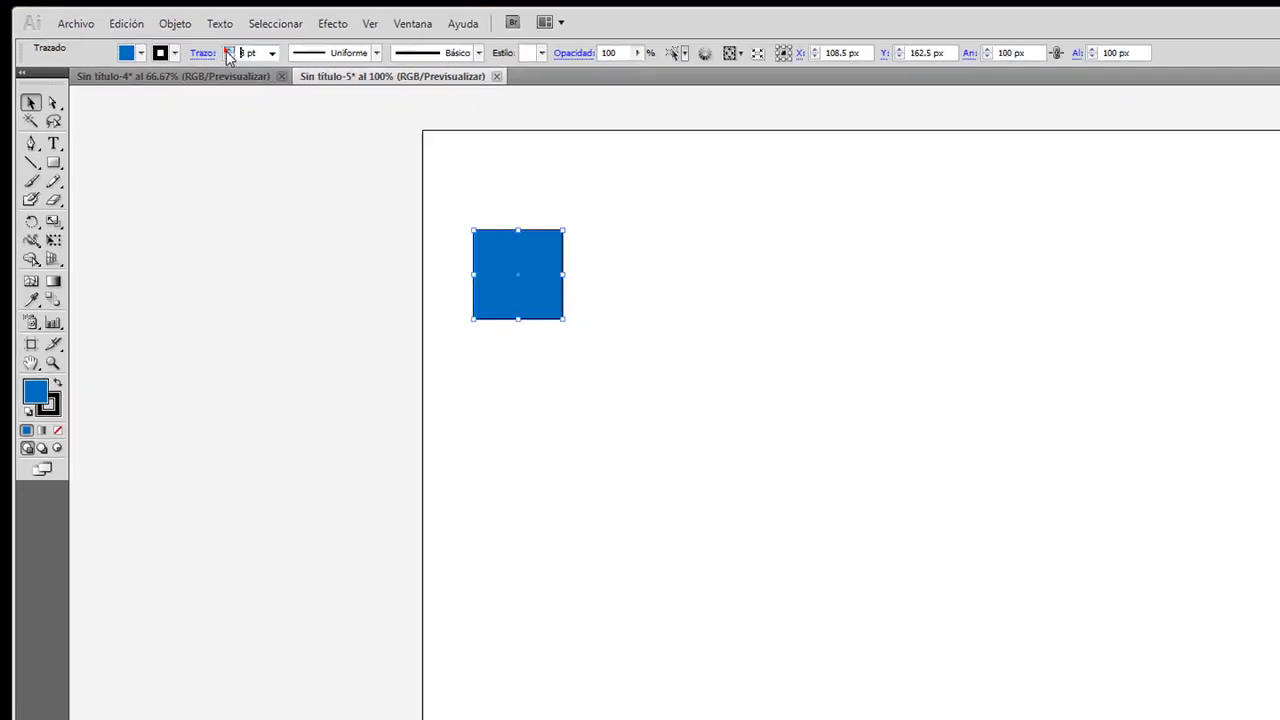
{"action": "left_click_drag", "start_coordinate": [546, 288], "coordinate": [512, 226]}
{"action": "left_click", "coordinate": [578, 277]}
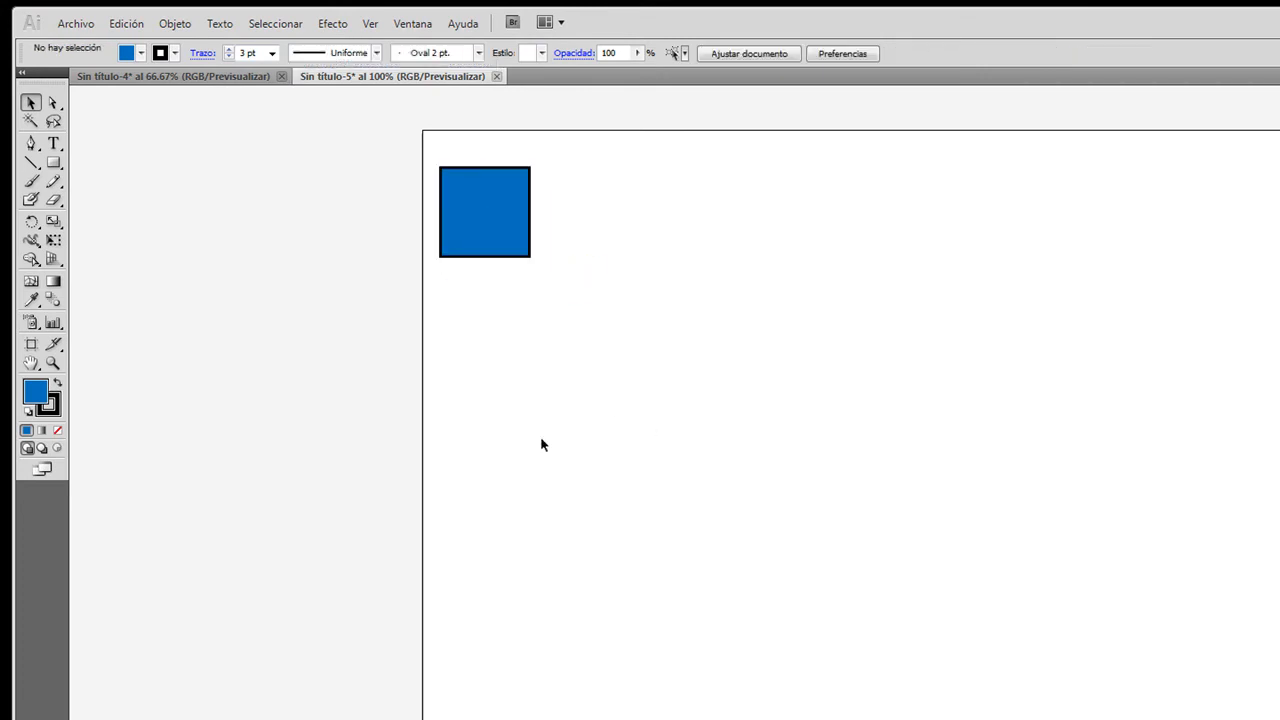
- Copy the blue square and place two duplicates beside it to form a loose row of three
{"action": "left_click", "coordinate": [497, 231]}
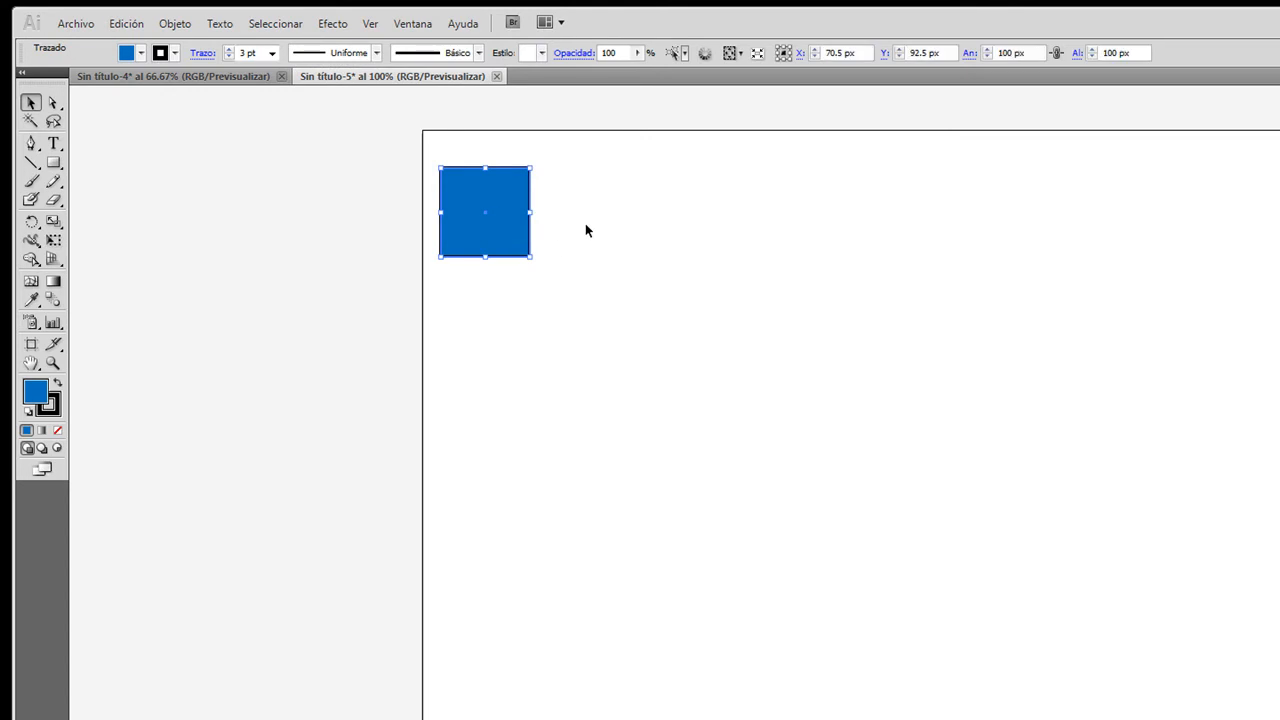
{"action": "key", "text": "ctrl+c"}
{"action": "key", "text": "ctrl+v"}
{"action": "left_click", "coordinate": [800, 358]}
{"action": "left_click_drag", "start_coordinate": [857, 484], "coordinate": [671, 196]}
{"action": "key", "text": "ctrl+v"}
{"action": "left_click_drag", "start_coordinate": [874, 476], "coordinate": [837, 193]}
- Copy the row of three squares and place two duplicates below it as the second and third rows
{"action": "left_click_drag", "start_coordinate": [1000, 323], "coordinate": [423, 152]}
{"action": "key", "text": "ctrl+c"}
{"action": "key", "text": "ctrl+v"}
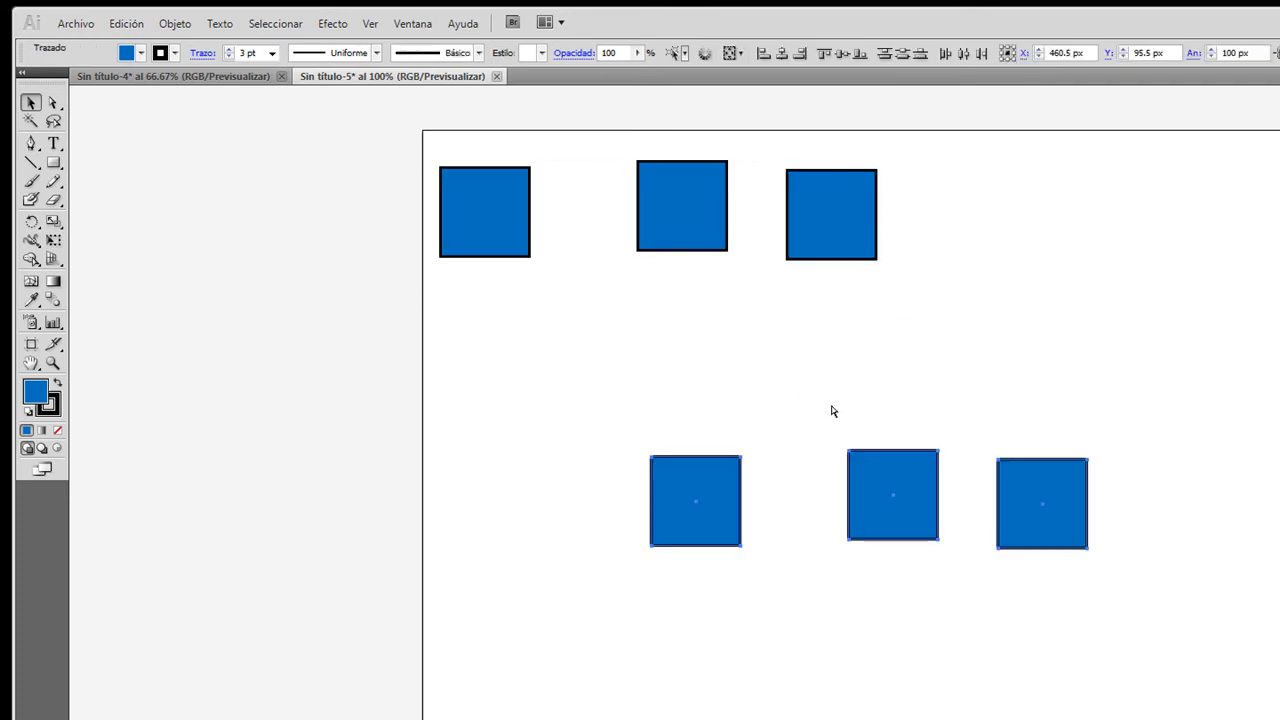
{"action": "left_click_drag", "start_coordinate": [906, 477], "coordinate": [689, 349]}
{"action": "key", "text": "ctrl+v"}
{"action": "left_click_drag", "start_coordinate": [912, 514], "coordinate": [670, 548]}
- Paste two more copies of the three-square row and place them as the fourth and fifth rows
{"action": "key", "text": "ctrl+v"}
{"action": "left_click_drag", "start_coordinate": [886, 443], "coordinate": [1005, 414]}
{"action": "key", "text": "ctrl+z"}
{"action": "key", "text": "ctrl+v"}
{"action": "left_click_drag", "start_coordinate": [904, 486], "coordinate": [697, 637]}
{"action": "key", "text": "ctrl+v"}
{"action": "left_click_drag", "start_coordinate": [924, 521], "coordinate": [711, 719]}
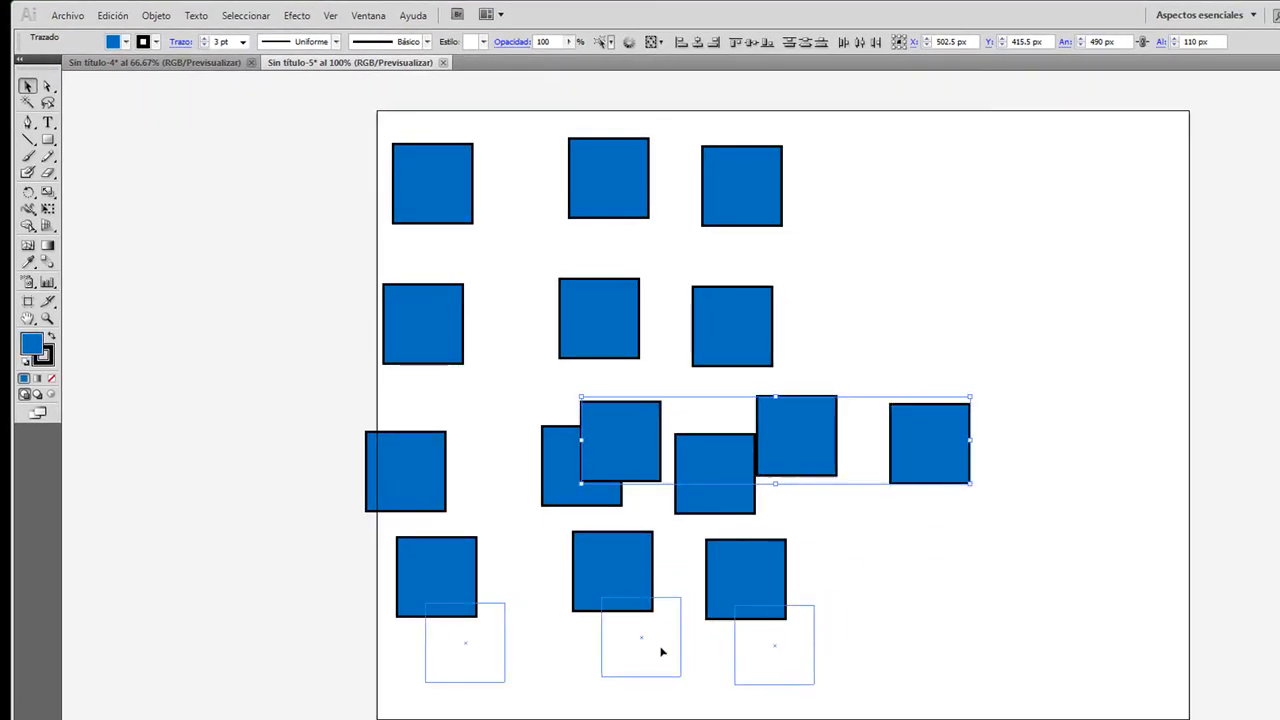
{"action": "left_click_drag", "start_coordinate": [637, 697], "coordinate": [637, 697]}
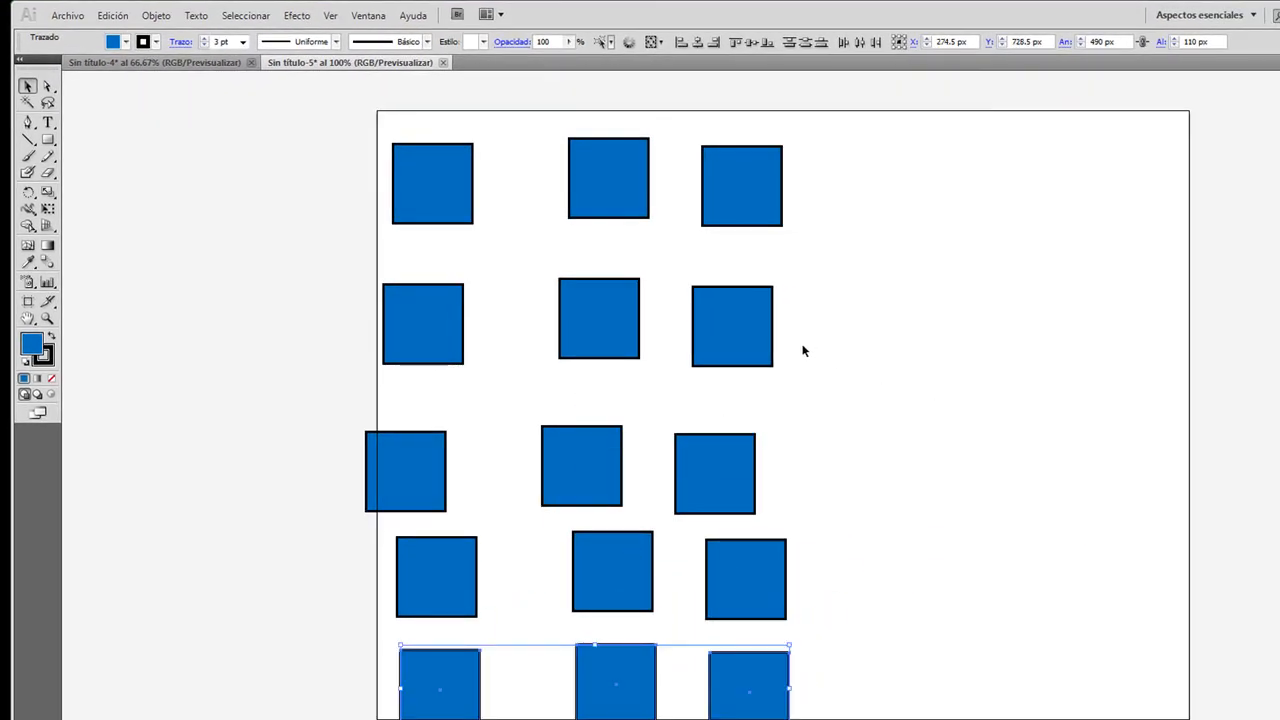
{"action": "left_click", "coordinate": [862, 326]}
{"action": "key", "text": "ctrl+v"}
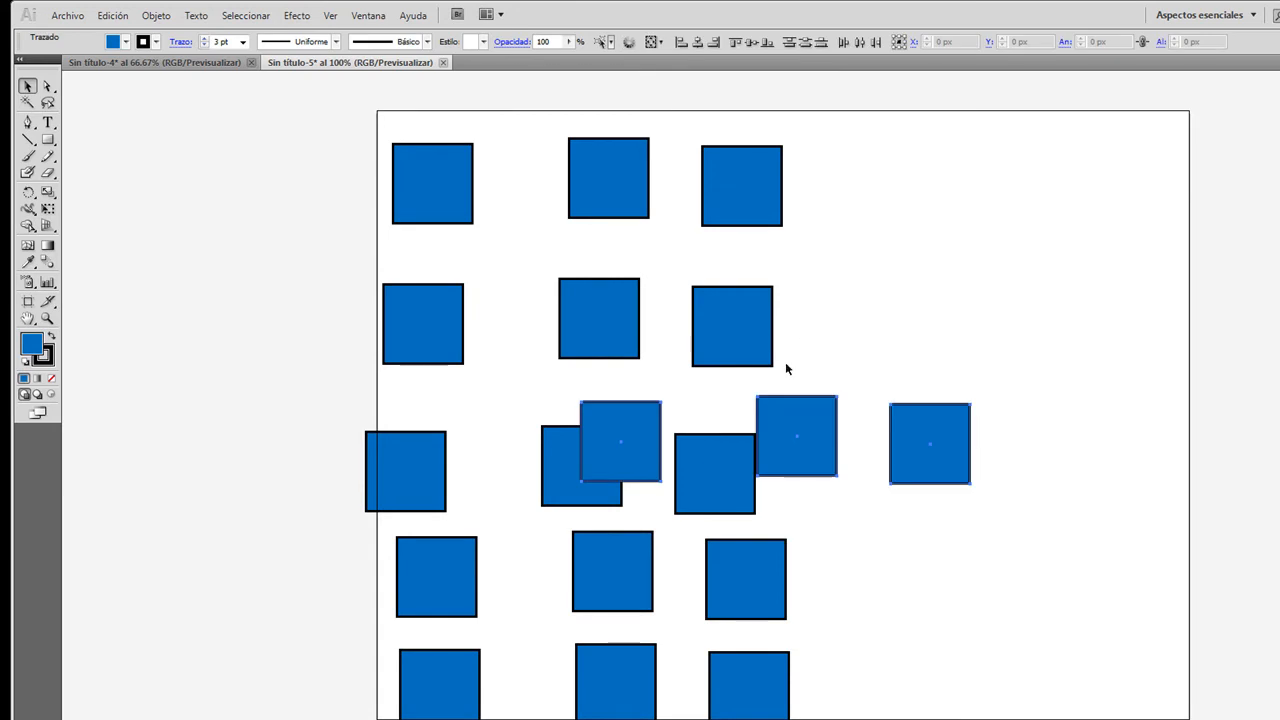
{"action": "key", "text": "Delete"}
- Copy the second row's middle and right squares, and place one pair at the end of the second row and another at the fourth
{"action": "left_click", "coordinate": [737, 316]}
{"action": "left_click", "coordinate": [606, 307]}
{"action": "left_click", "coordinate": [714, 314], "text": "shift"}
{"action": "key", "text": "ctrl+c"}
{"action": "key", "text": "ctrl+v"}
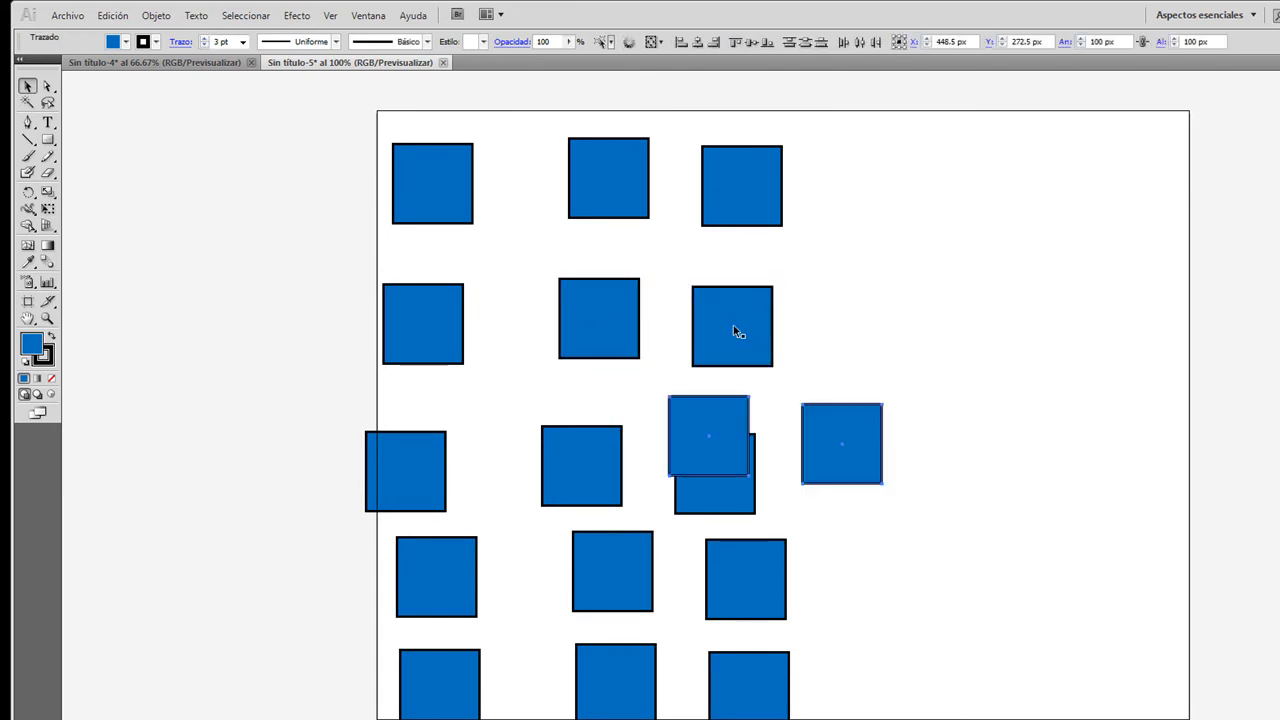
{"action": "left_click_drag", "start_coordinate": [825, 459], "coordinate": [941, 346]}
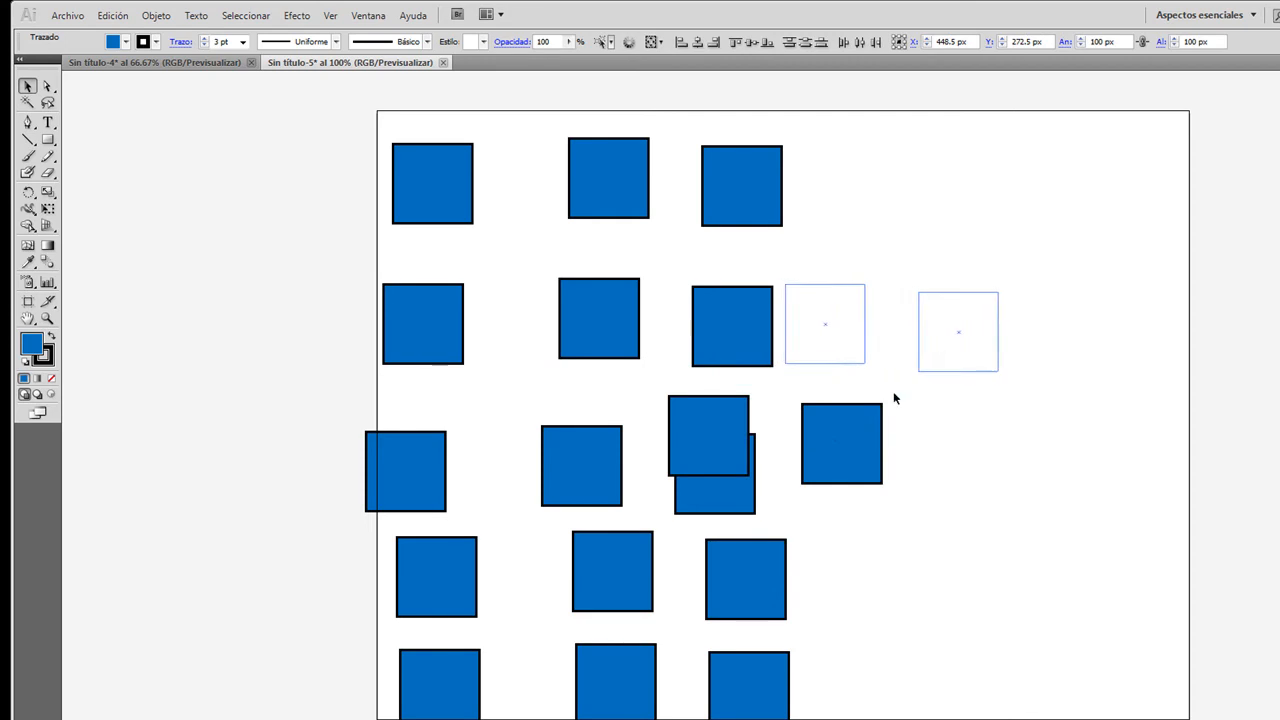
{"action": "left_click", "coordinate": [775, 479]}
{"action": "key", "text": "ctrl+v"}
{"action": "left_click_drag", "start_coordinate": [845, 467], "coordinate": [1000, 634]}
- Compare the loose blue layout with the green example grid in the Sin título-4 document
{"action": "left_click", "coordinate": [165, 64]}
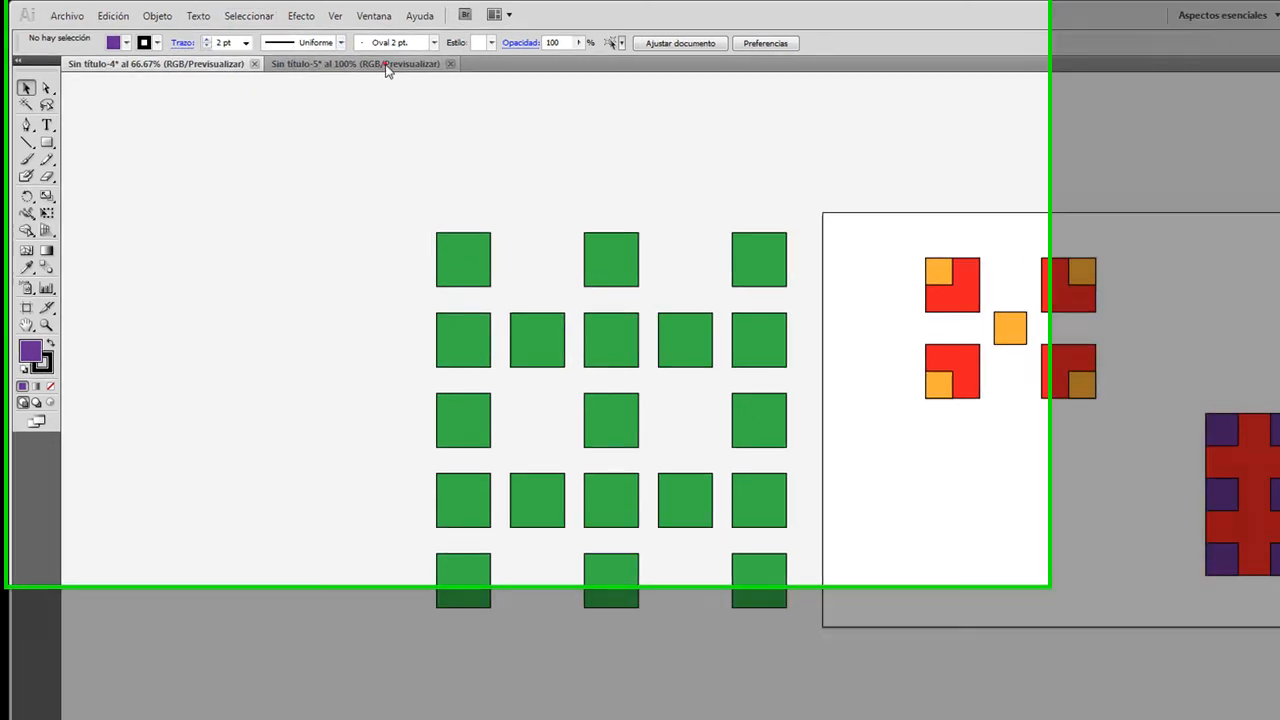
{"action": "left_click", "coordinate": [389, 63]}
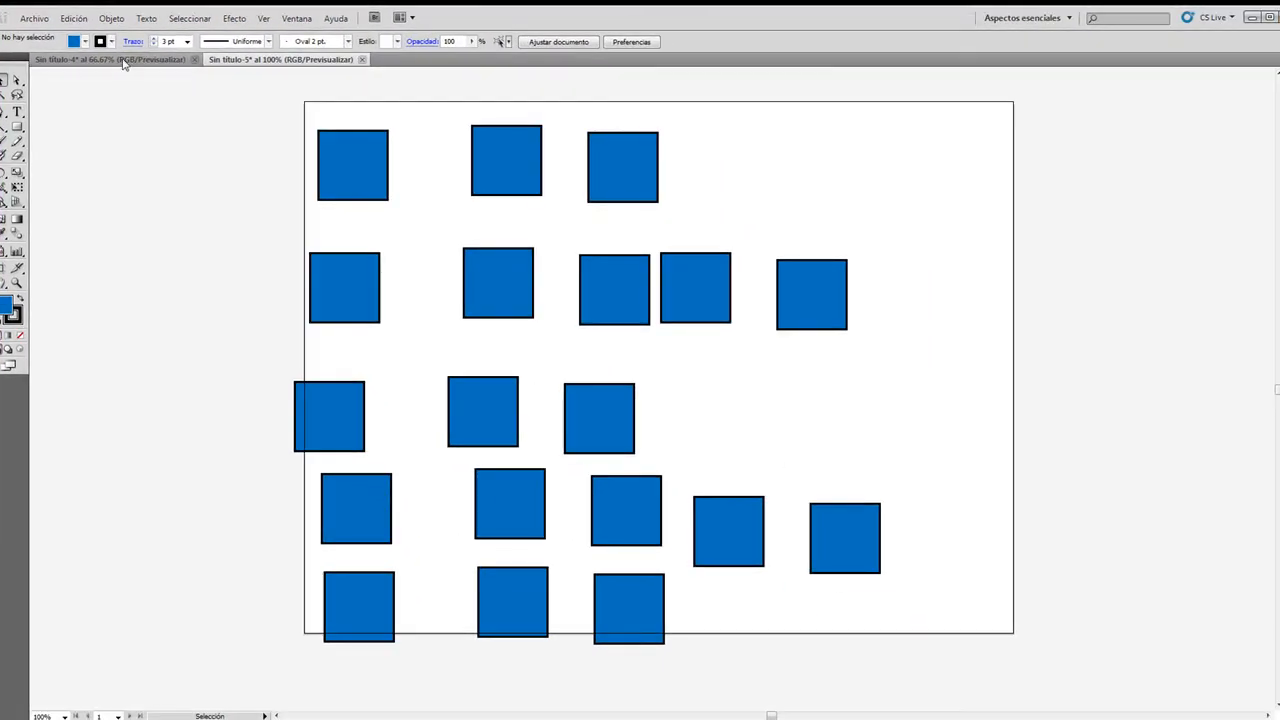
{"action": "left_click", "coordinate": [112, 60]}
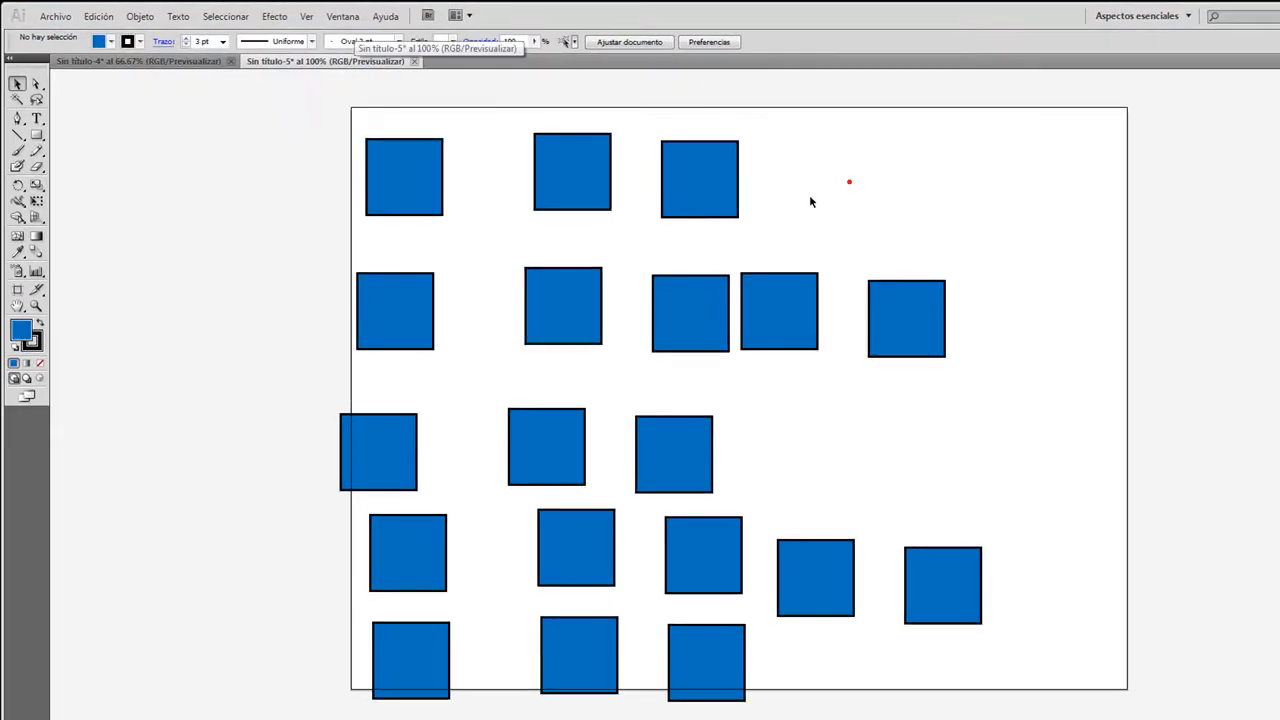
- Reposition the middle and right squares of the top row by hand, spreading the row wider
{"action": "mouse_move", "coordinate": [705, 181]}
{"action": "left_mouse_down"}
{"action": "mouse_move", "coordinate": [774, 168]}
{"action": "mouse_move", "coordinate": [721, 172]}
{"action": "left_mouse_up"}
{"action": "left_click_drag", "start_coordinate": [591, 166], "coordinate": [586, 170]}
{"action": "left_click", "coordinate": [788, 181]}
- Align the three top-row squares with each other by their vertical centers
{"action": "mouse_move", "coordinate": [315, 94]}
{"action": "left_mouse_down"}
{"action": "mouse_move", "coordinate": [477, 134]}
{"action": "mouse_move", "coordinate": [747, 168]}
{"action": "mouse_move", "coordinate": [808, 211]}
{"action": "left_mouse_up"}
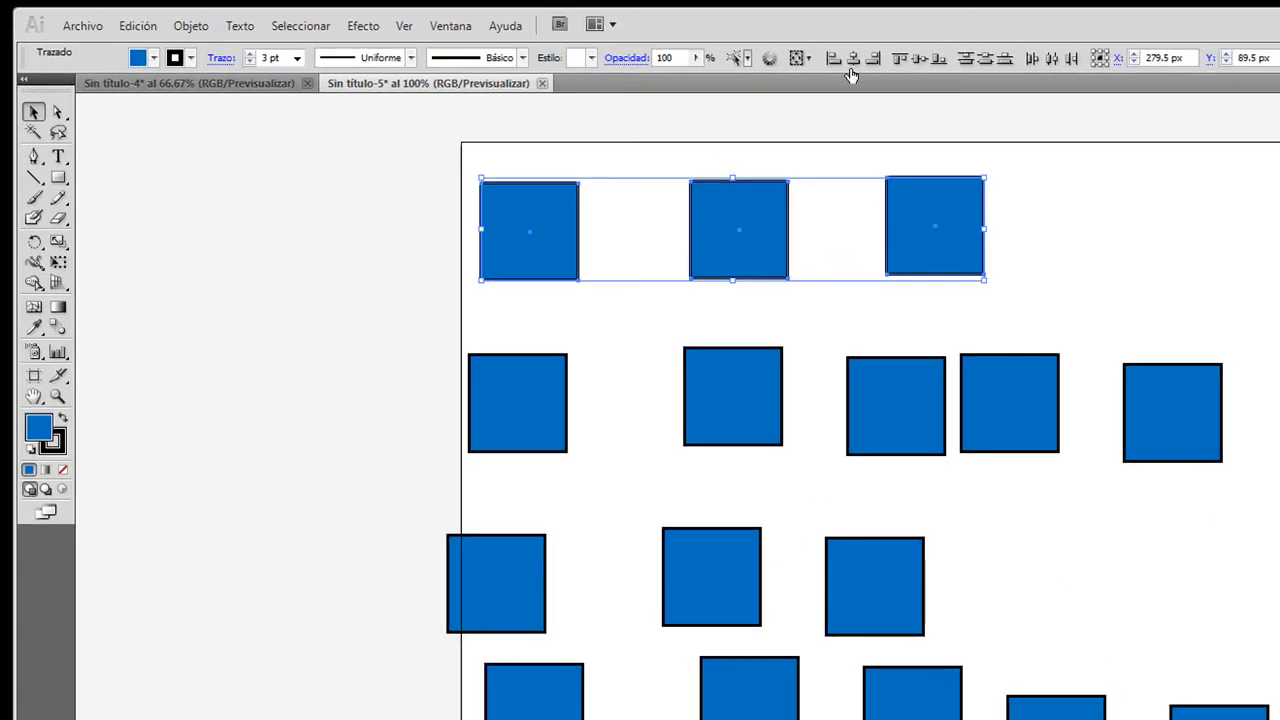
{"action": "left_click", "coordinate": [853, 58]}
{"action": "left_click", "coordinate": [916, 58]}
{"action": "key", "text": "ctrl+z"}
{"action": "key", "text": "ctrl+z"}
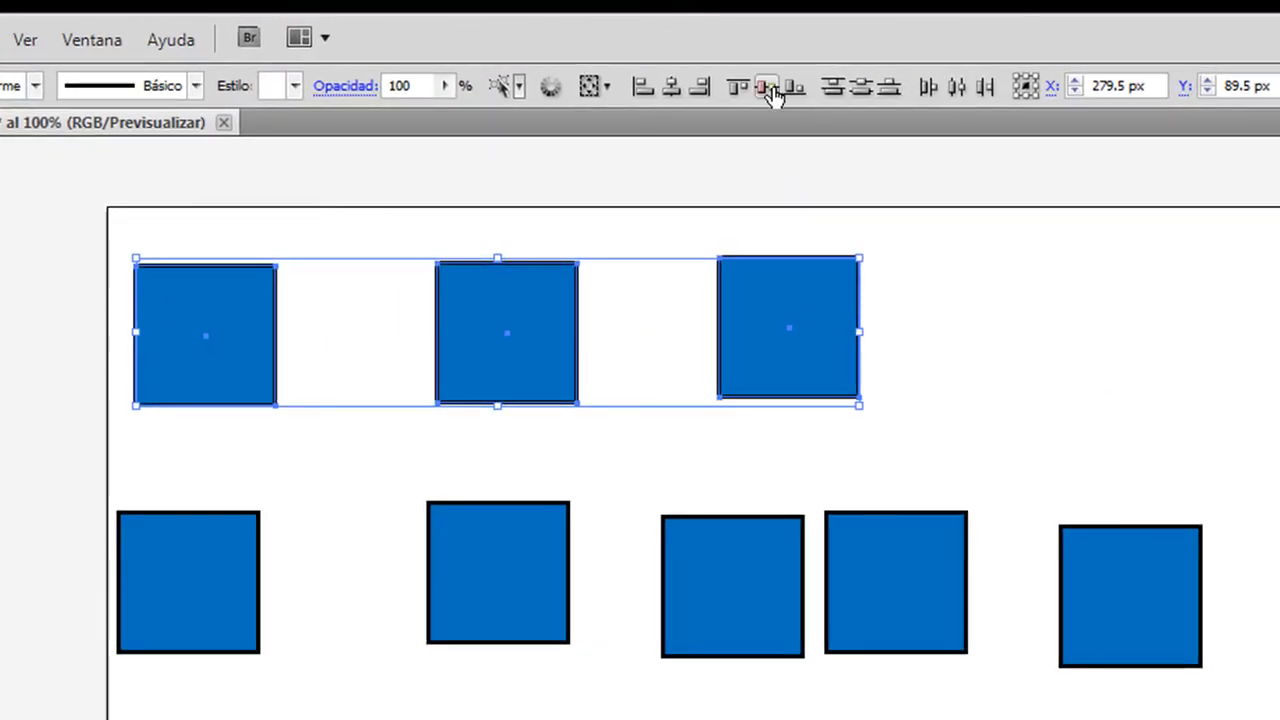
{"action": "left_click", "coordinate": [767, 90]}
{"action": "left_click", "coordinate": [1110, 368]}
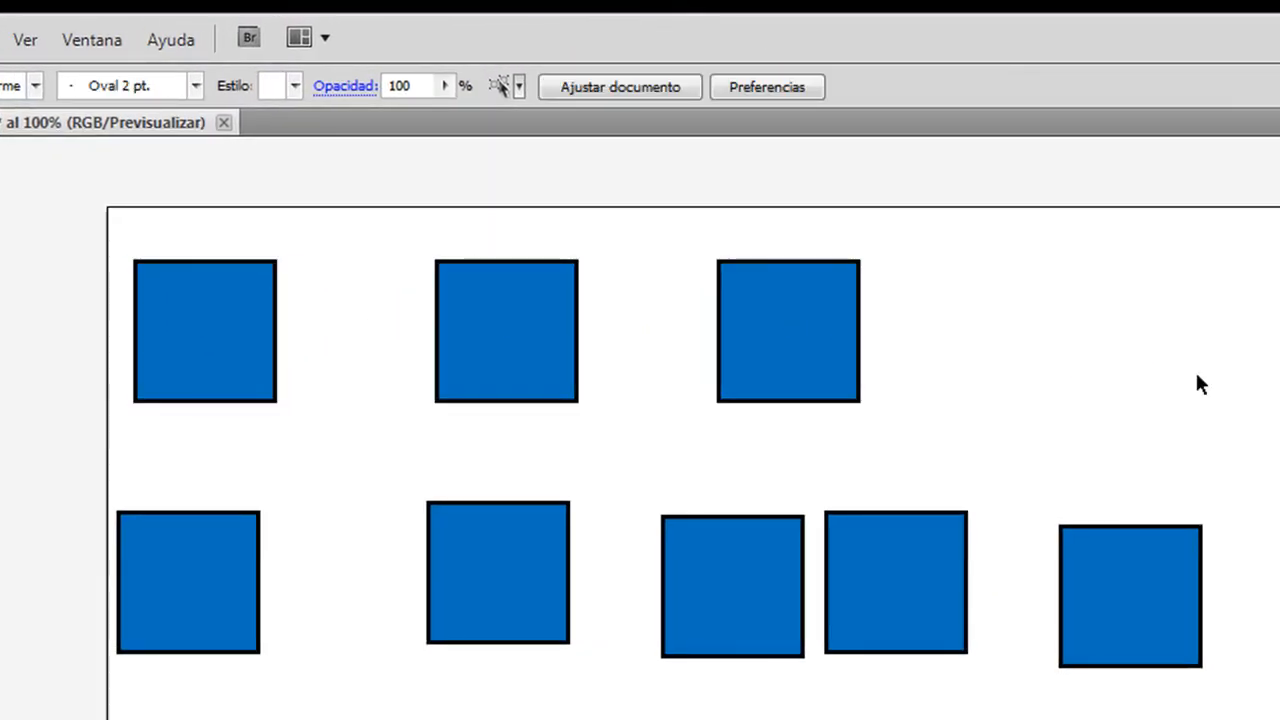
- Distribute the three top-row squares evenly by their horizontal centers
{"action": "left_click_drag", "start_coordinate": [940, 357], "coordinate": [100, 282]}
{"action": "left_click", "coordinate": [1087, 328]}
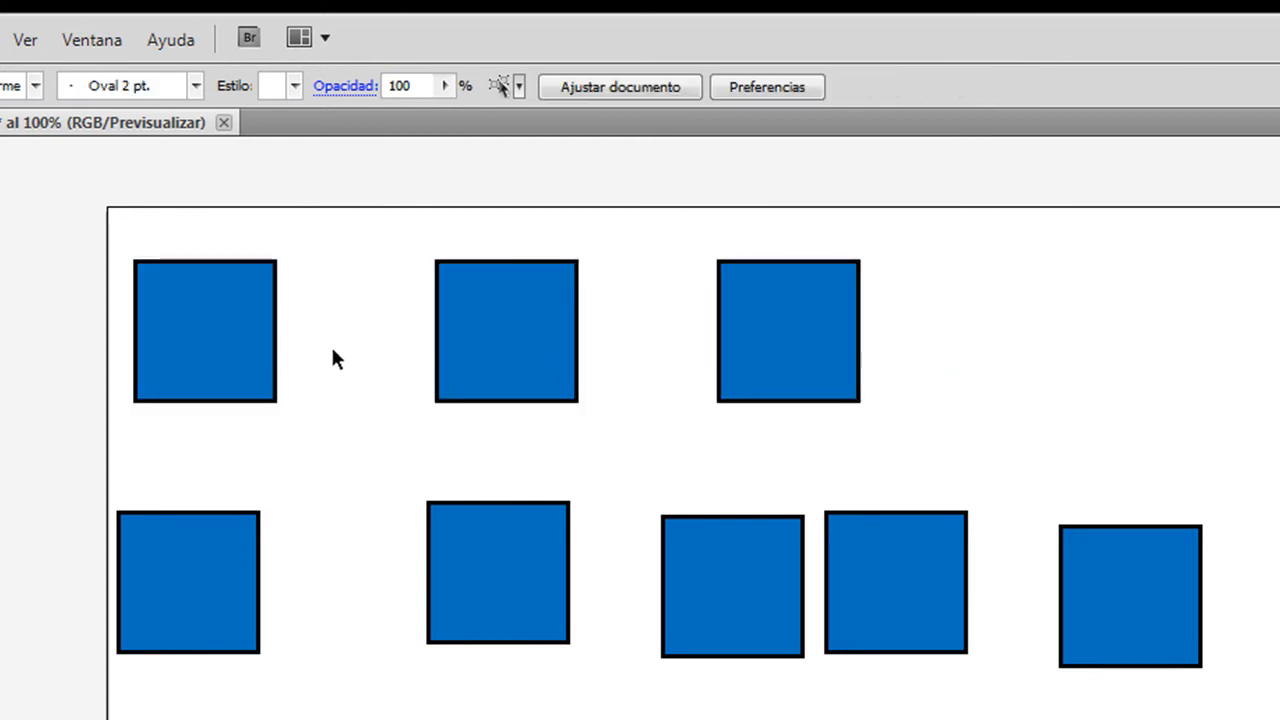
{"action": "left_click_drag", "start_coordinate": [54, 214], "coordinate": [876, 377]}
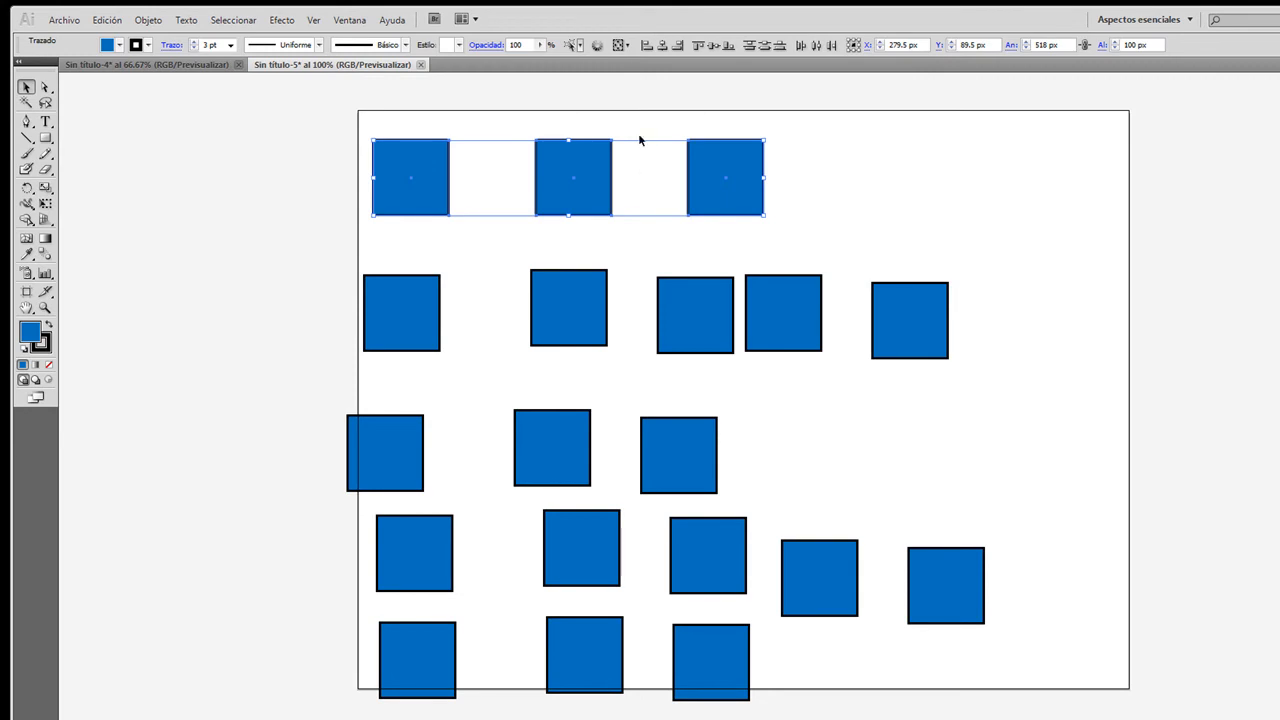
{"action": "left_click", "coordinate": [815, 48]}
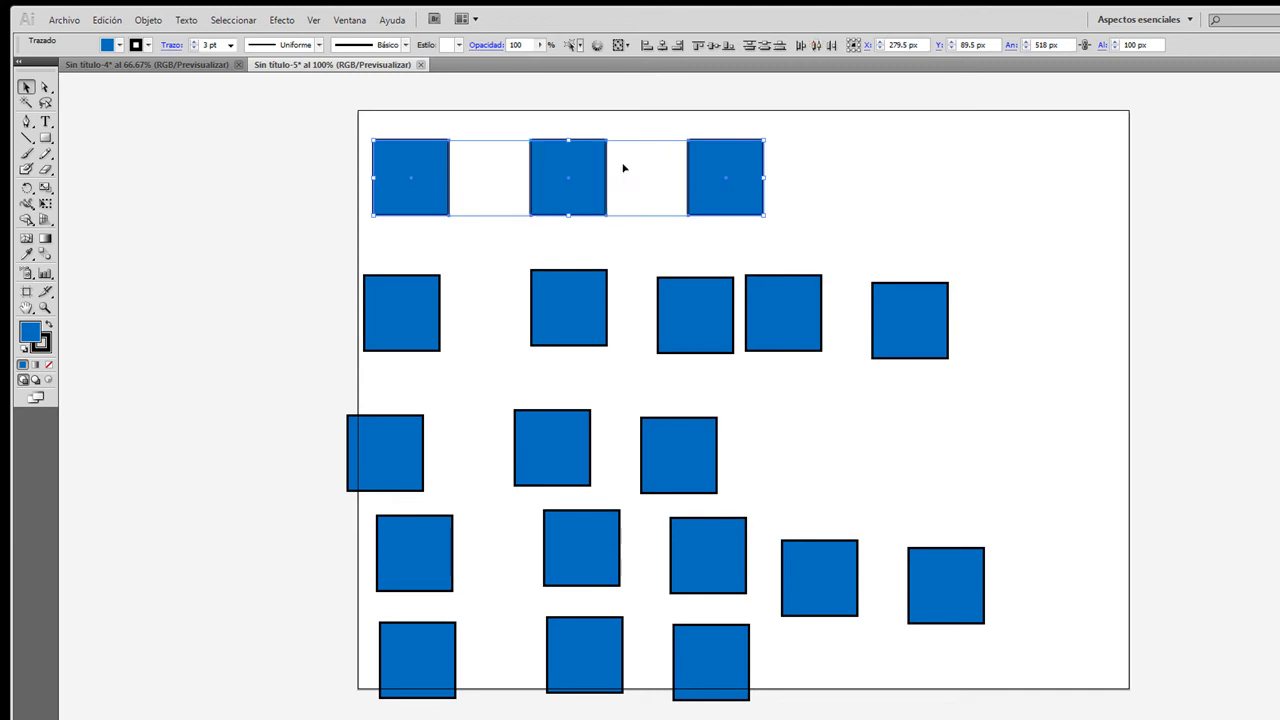
- Move the second-row squares closer together by hand and distribute all five evenly by their horizontal centers
{"action": "left_click", "coordinate": [872, 206]}
{"action": "left_click_drag", "start_coordinate": [358, 278], "coordinate": [910, 318]}
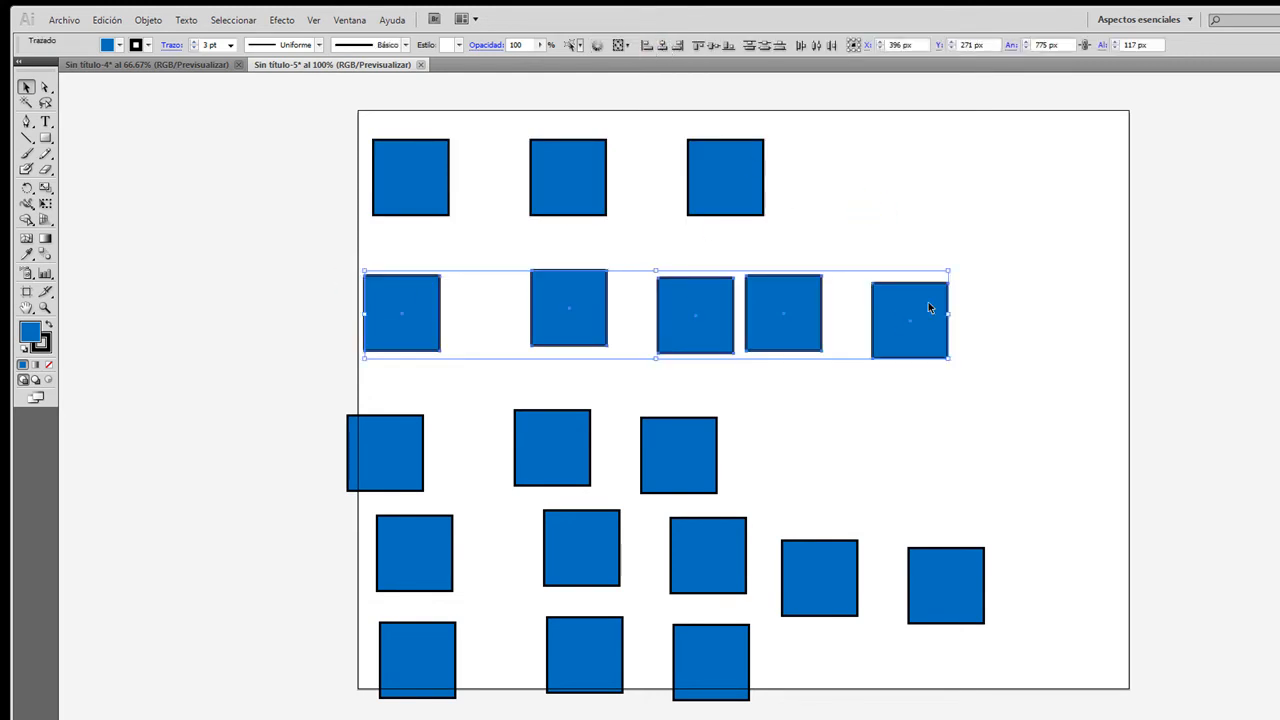
{"action": "left_click", "coordinate": [957, 314]}
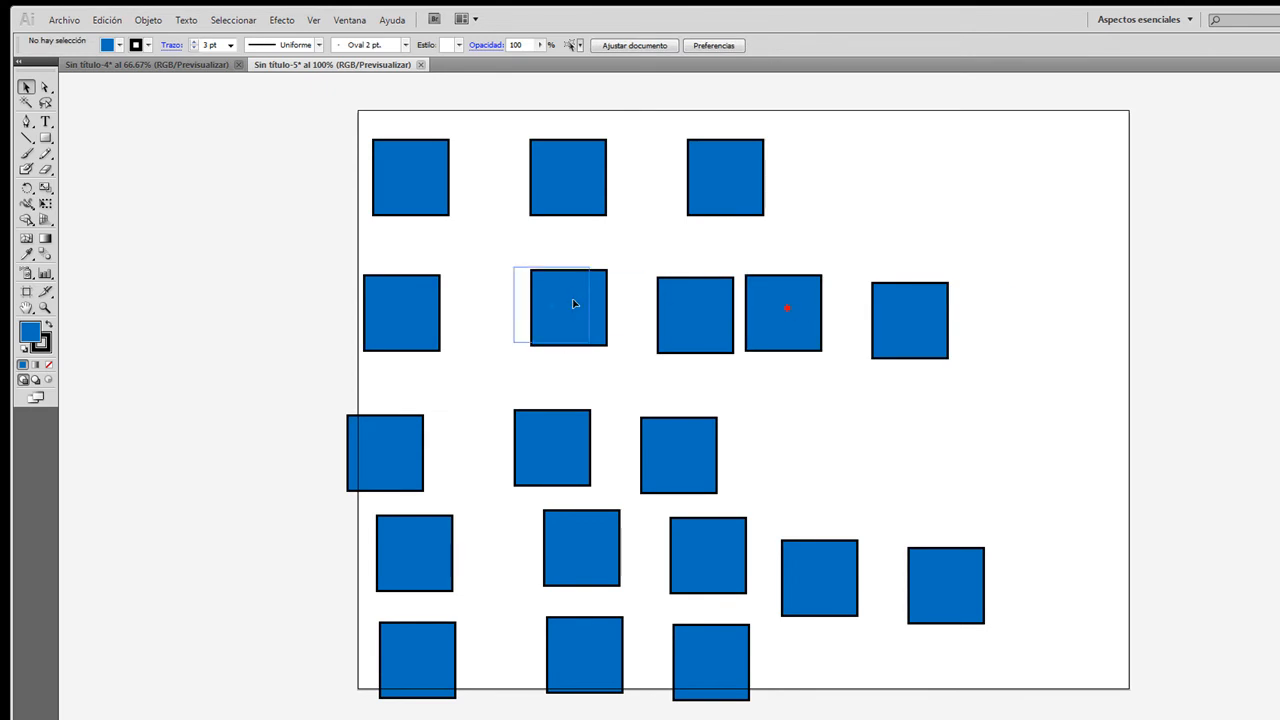
{"action": "left_click_drag", "start_coordinate": [574, 303], "coordinate": [510, 303]}
{"action": "left_click_drag", "start_coordinate": [914, 306], "coordinate": [634, 306]}
{"action": "left_click", "coordinate": [700, 305]}
{"action": "left_click_drag", "start_coordinate": [847, 343], "coordinate": [340, 318]}
{"action": "left_click", "coordinate": [819, 43]}
- Move the top row's right square farther outward and redistribute the three squares by their horizontal centers
{"action": "left_click", "coordinate": [832, 305]}
{"action": "left_click_drag", "start_coordinate": [720, 196], "coordinate": [811, 194]}
{"action": "left_click_drag", "start_coordinate": [911, 193], "coordinate": [477, 155]}
{"action": "left_click", "coordinate": [817, 45]}
- Move the second row's last square beneath the top row's right square and redistribute the five squares by horizontal centers
{"action": "left_click_drag", "start_coordinate": [826, 302], "coordinate": [487, 325]}
{"action": "left_click", "coordinate": [755, 292]}
{"action": "left_click_drag", "start_coordinate": [828, 302], "coordinate": [828, 302]}
{"action": "left_click_drag", "start_coordinate": [920, 294], "coordinate": [399, 301]}
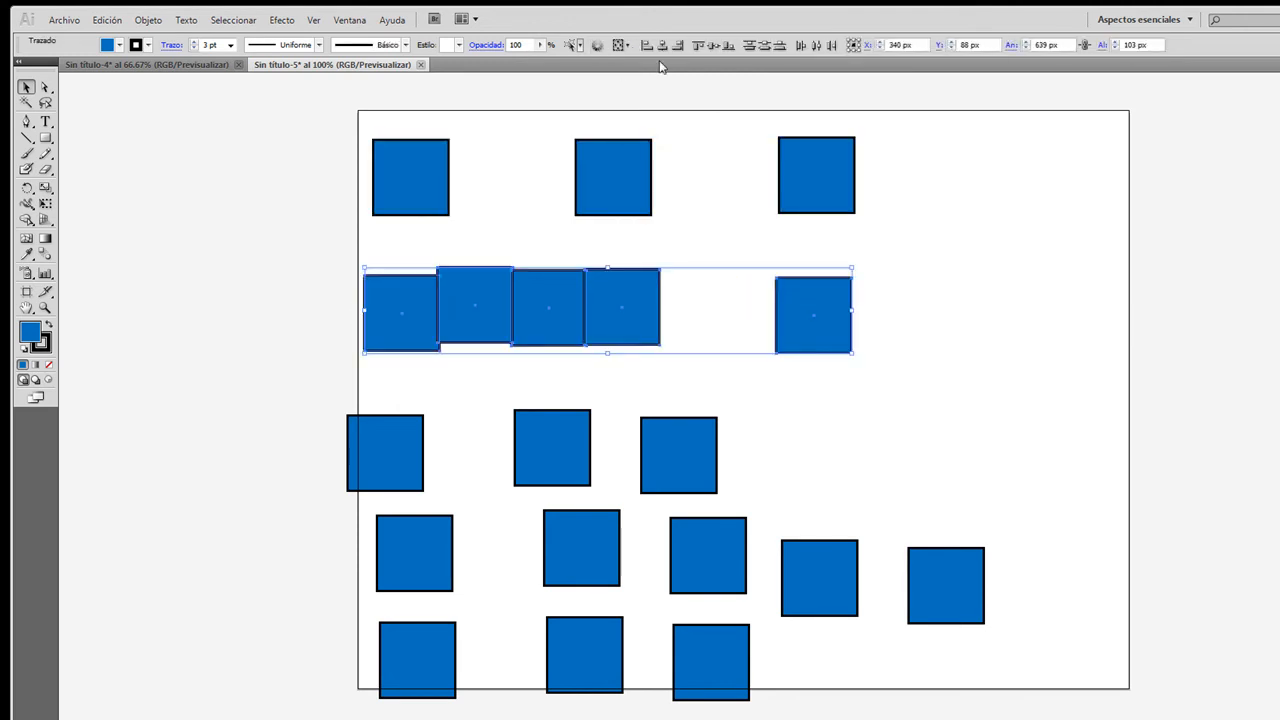
{"action": "left_click", "coordinate": [816, 46]}
{"action": "left_click", "coordinate": [938, 304]}
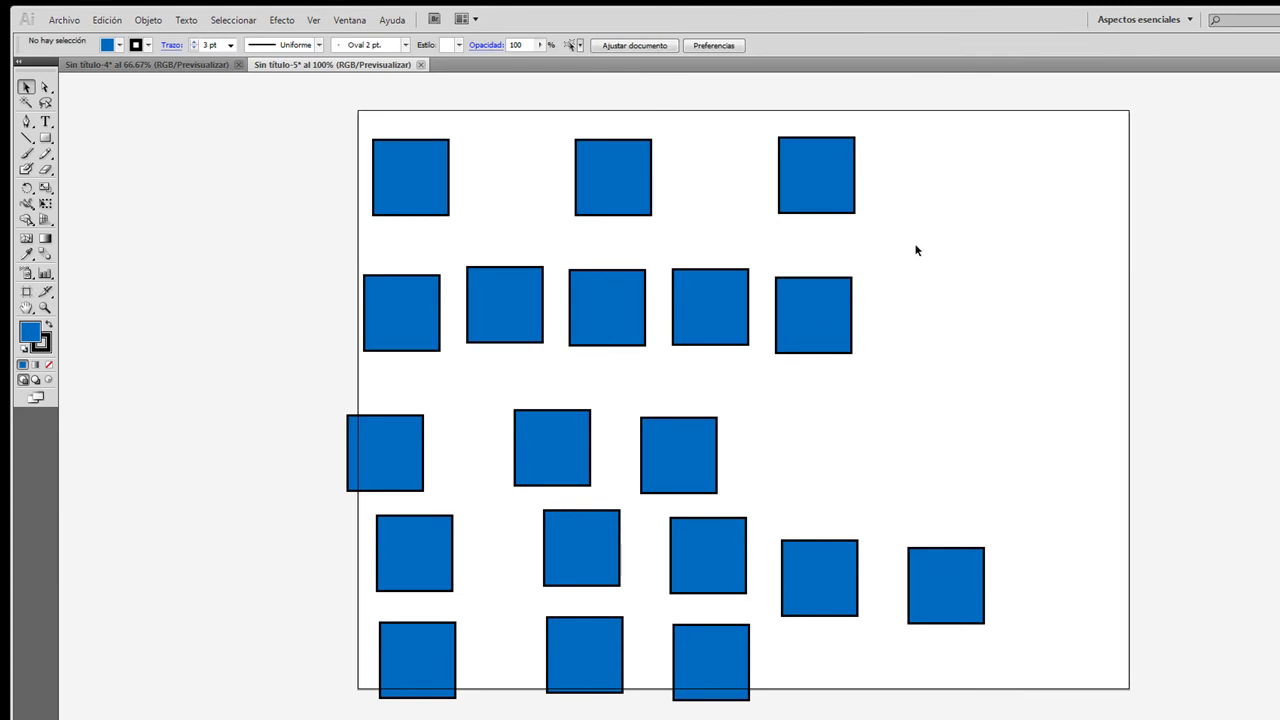
- Align the three top-row squares again by their vertical centers
{"action": "left_click_drag", "start_coordinate": [927, 171], "coordinate": [368, 169]}
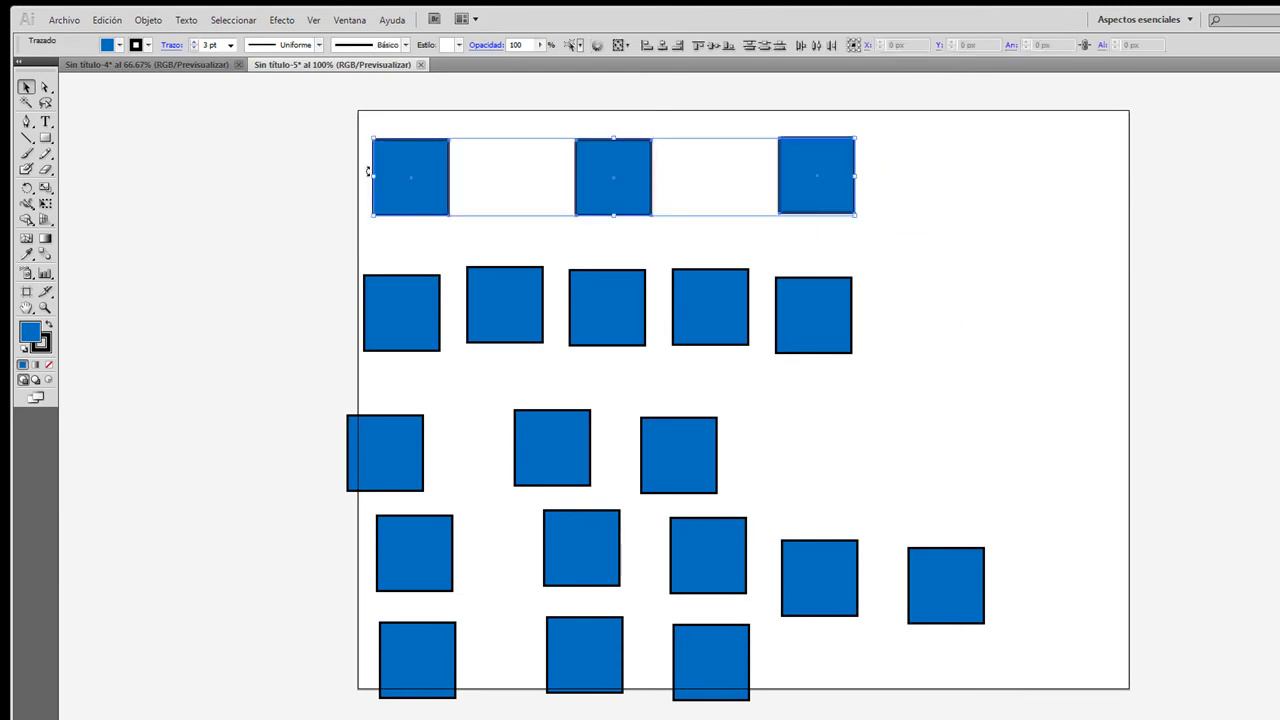
{"action": "left_click", "coordinate": [712, 47]}
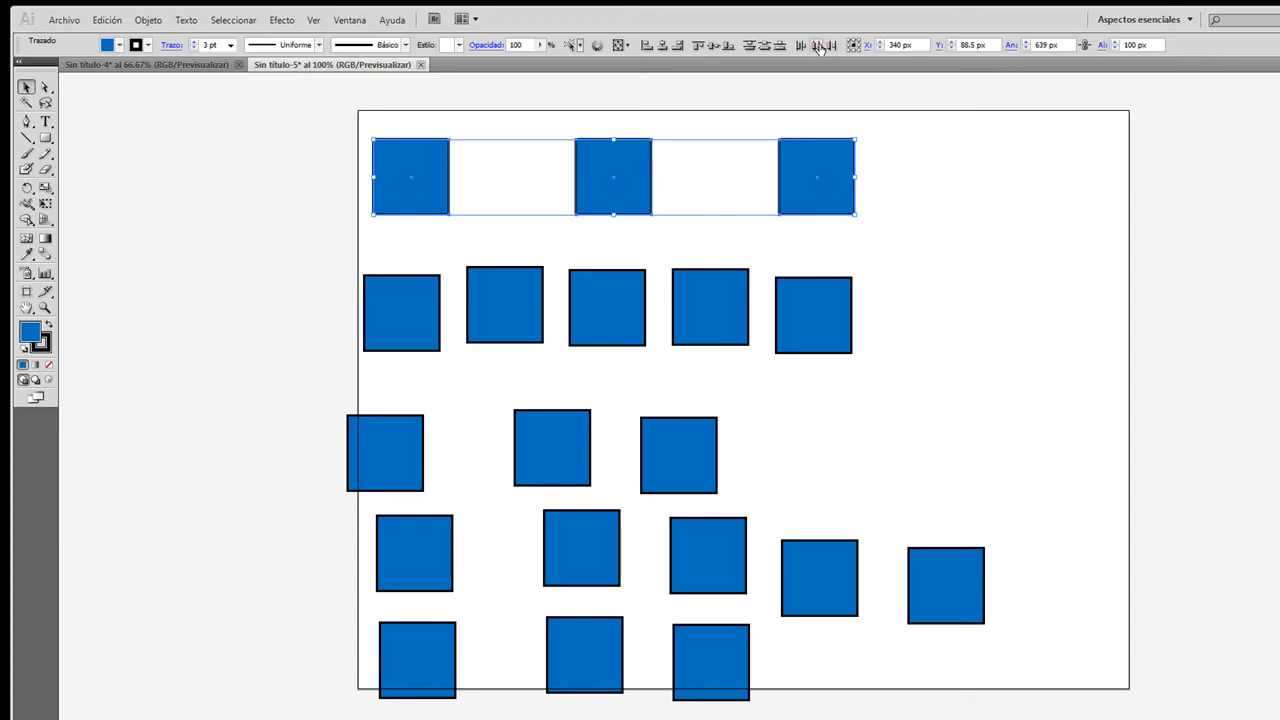
{"action": "left_click", "coordinate": [909, 181]}
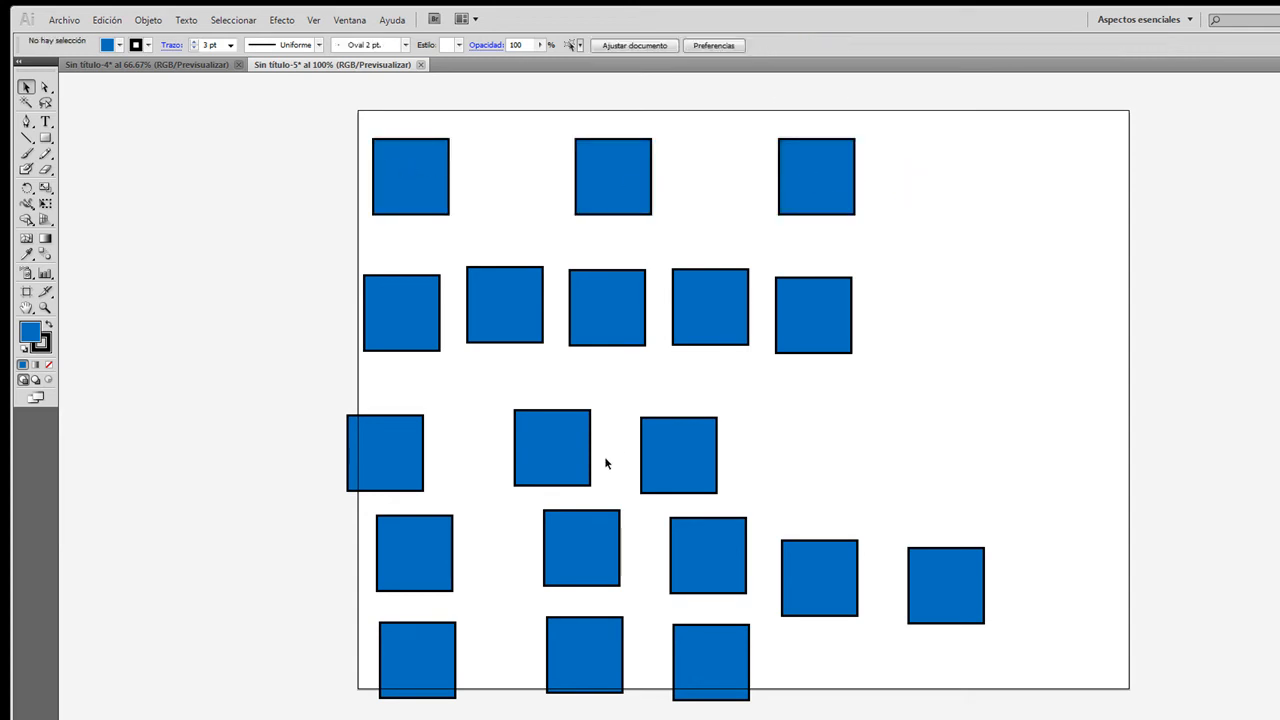
- Move the bottom-left square up inside the artboard and select all five squares of the left column
{"action": "left_click_drag", "start_coordinate": [410, 674], "coordinate": [394, 639]}
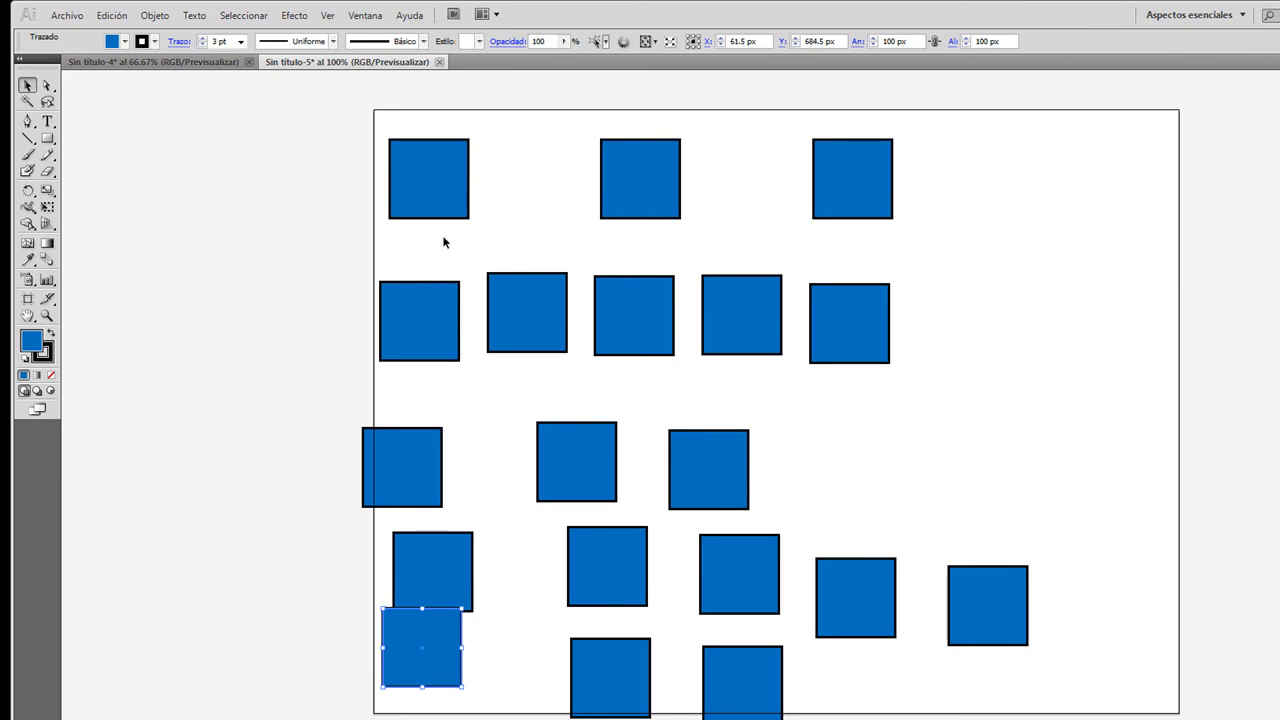
{"action": "left_click_drag", "start_coordinate": [324, 115], "coordinate": [437, 634]}
{"action": "left_click", "coordinate": [521, 630]}
{"action": "left_click", "coordinate": [487, 684]}
{"action": "left_click_drag", "start_coordinate": [296, 115], "coordinate": [466, 709]}
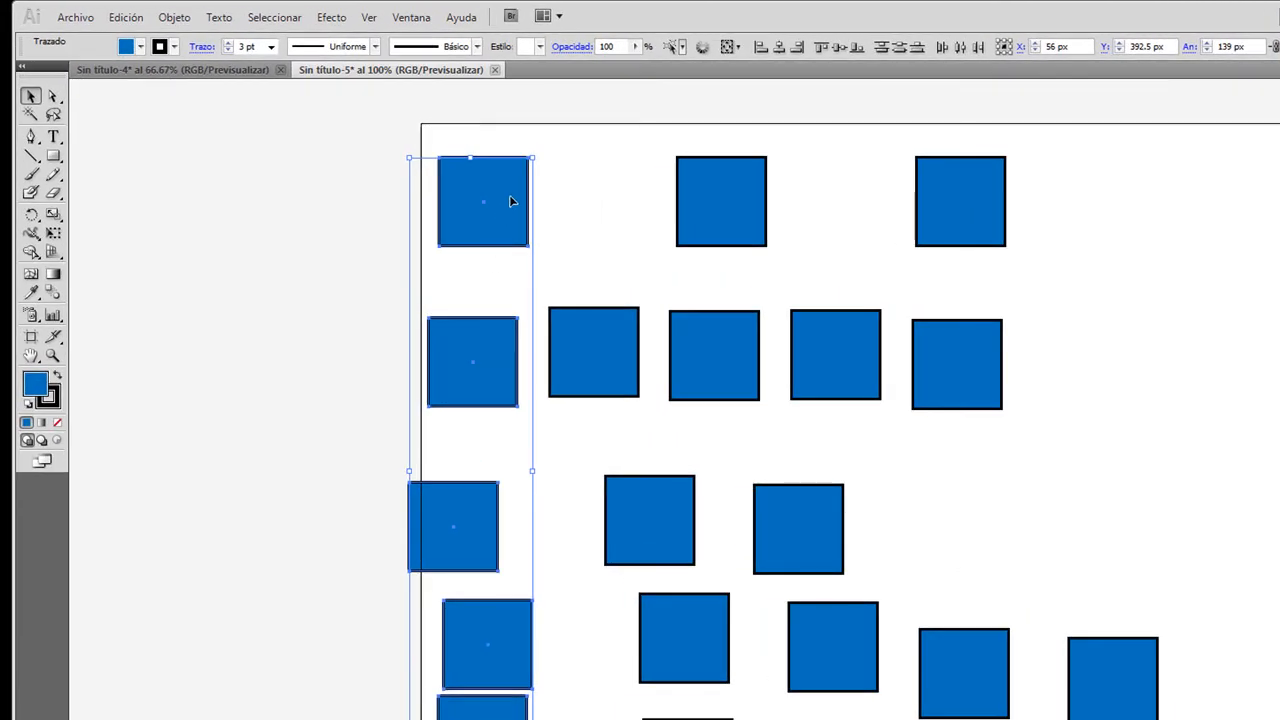
- Try aligning the left column by horizontal centers, with and without its top square as key object, undoing each attempt
{"action": "left_click", "coordinate": [512, 186]}
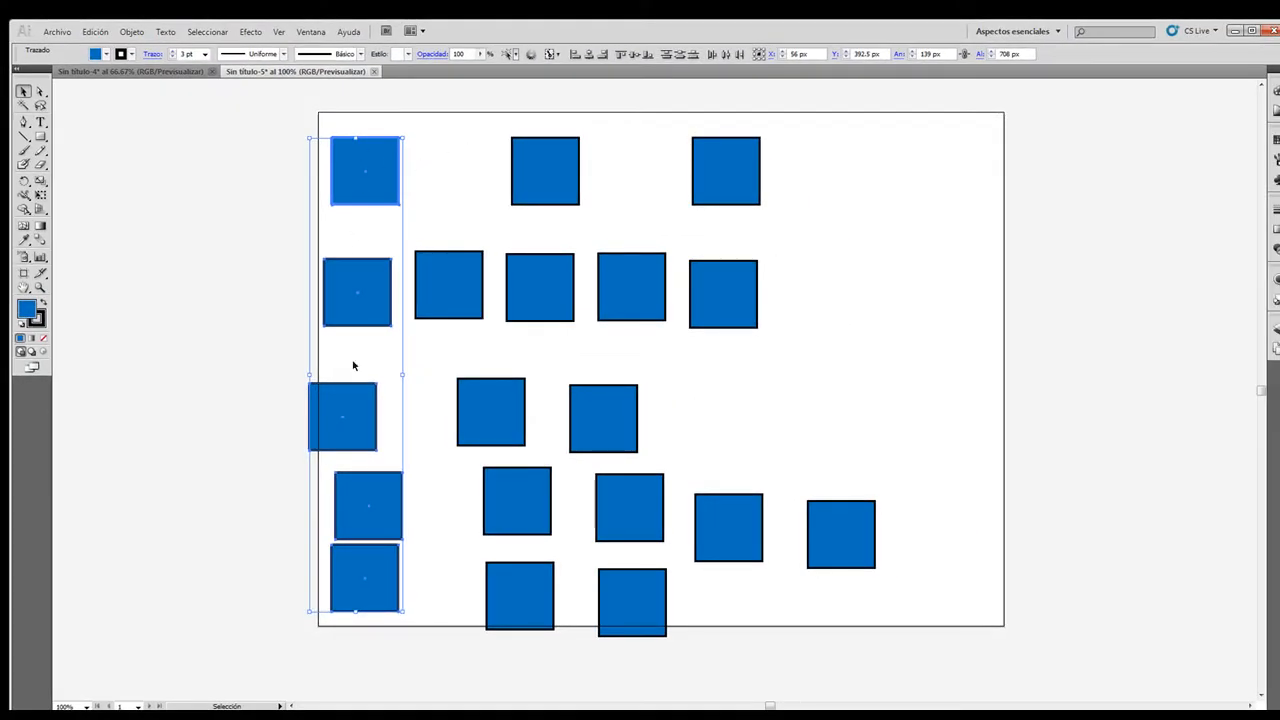
{"action": "left_click", "coordinate": [591, 55]}
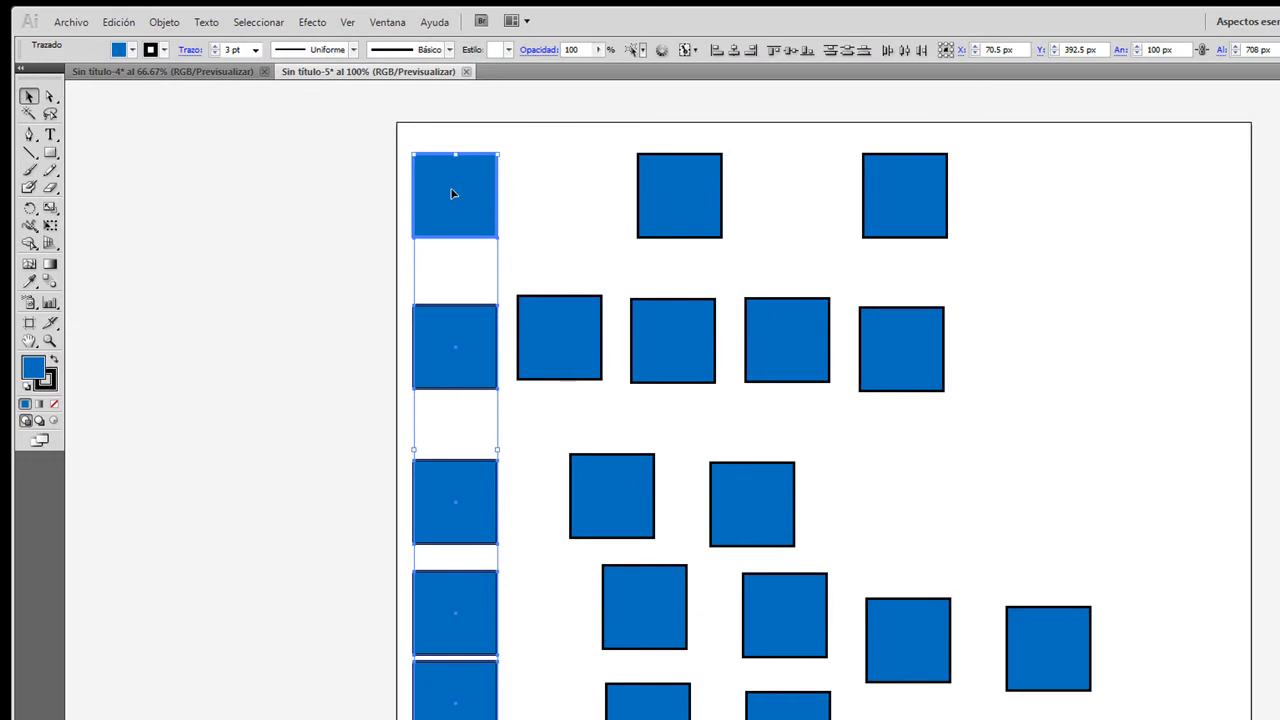
{"action": "key", "text": "ctrl+z"}
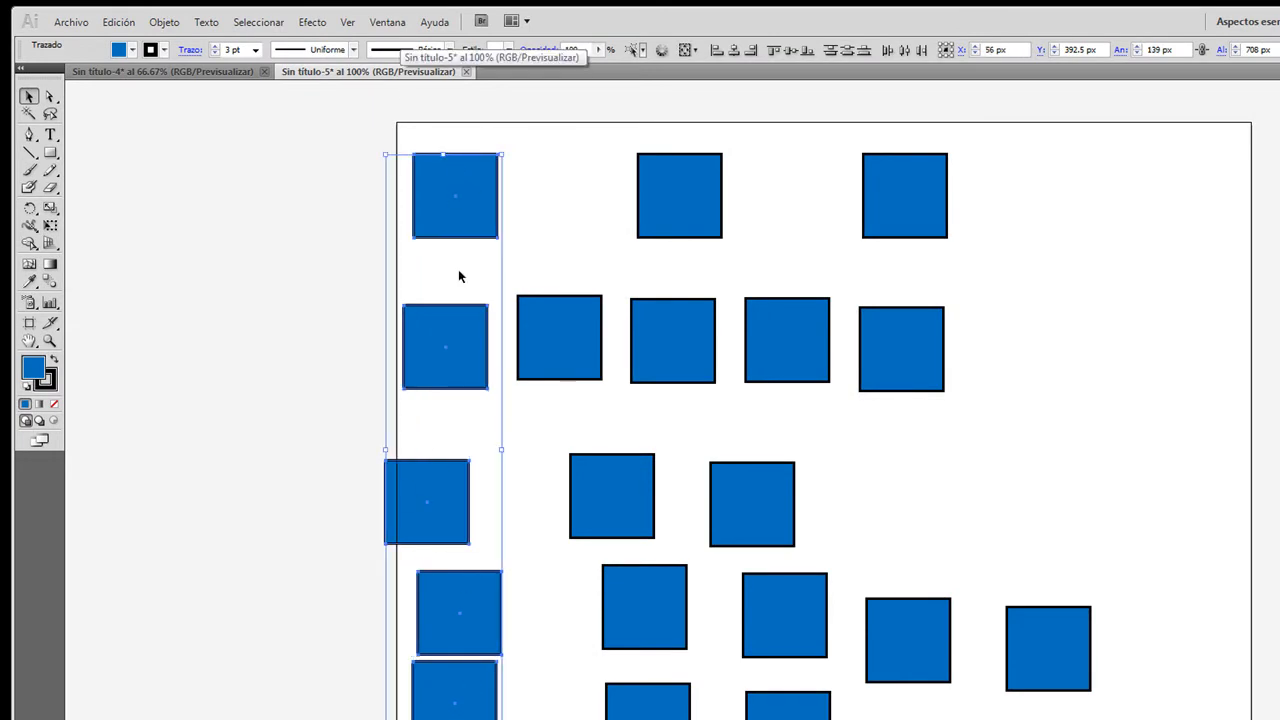
{"action": "left_click", "coordinate": [734, 49]}
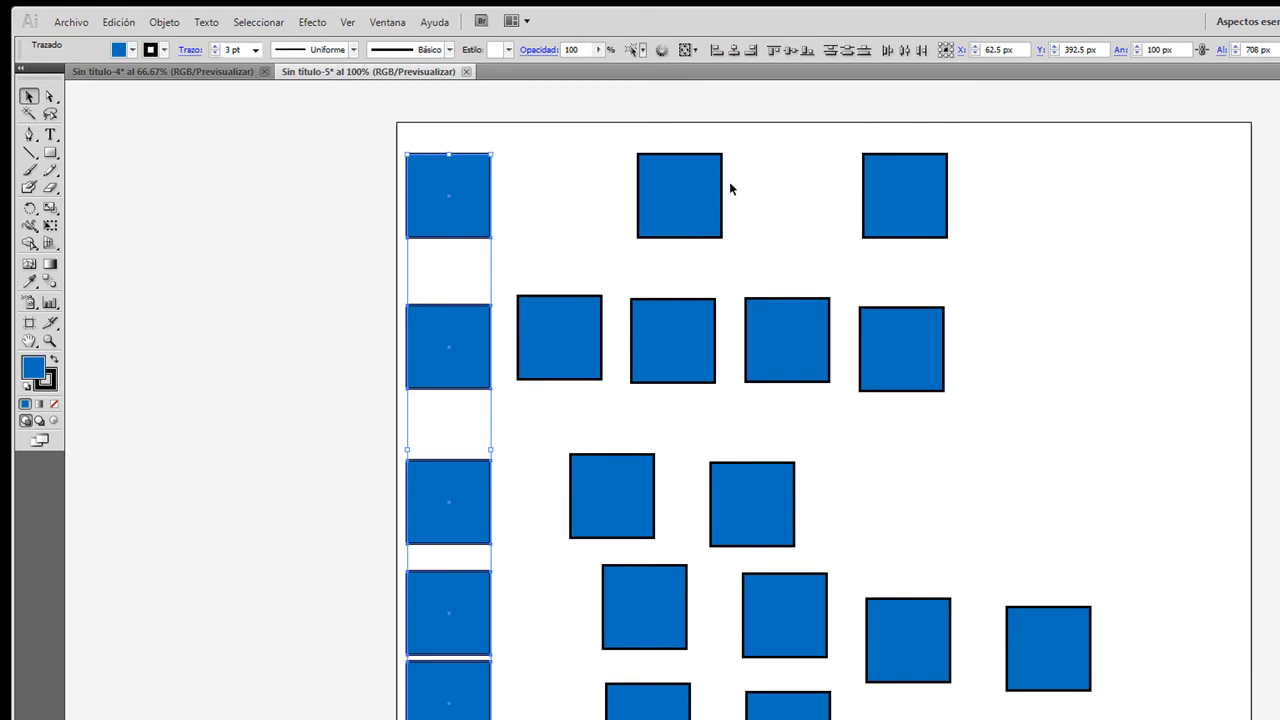
{"action": "key", "text": "ctrl+z"}
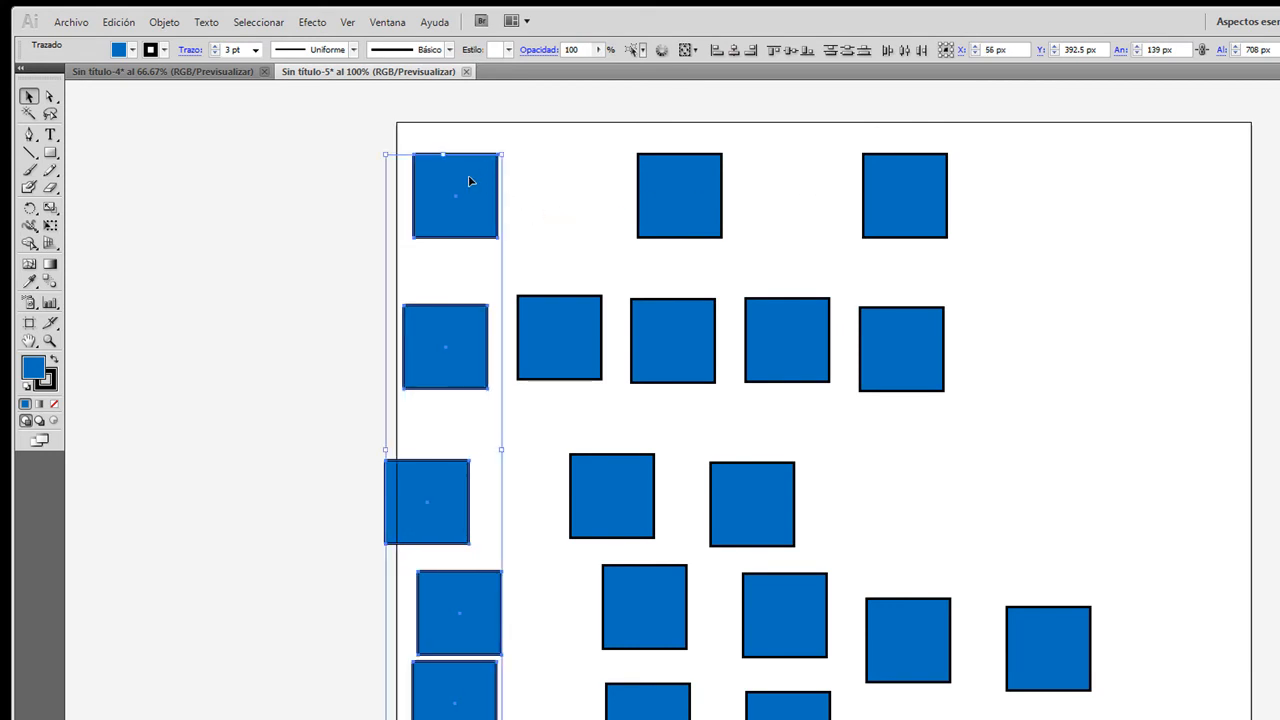
- Align the left column to its top square by horizontal centers, and distribute the five squares evenly by their top edges
{"action": "left_click", "coordinate": [472, 180]}
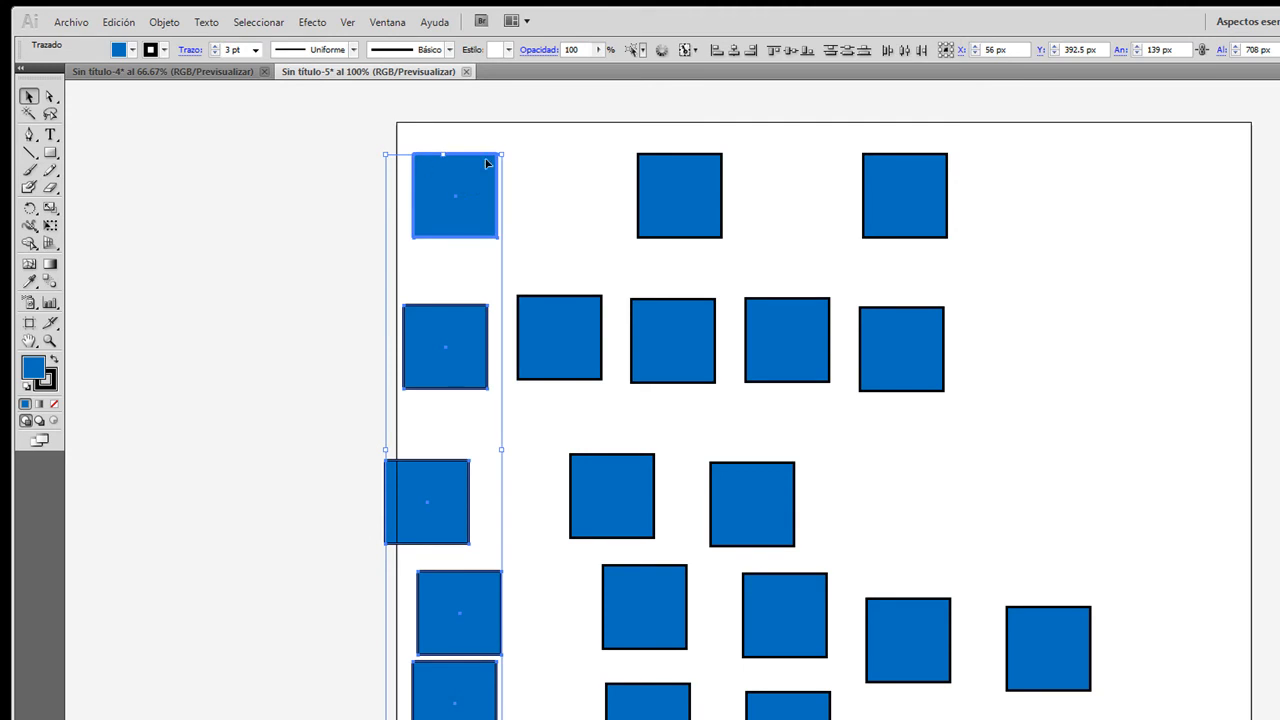
{"action": "left_click", "coordinate": [733, 52]}
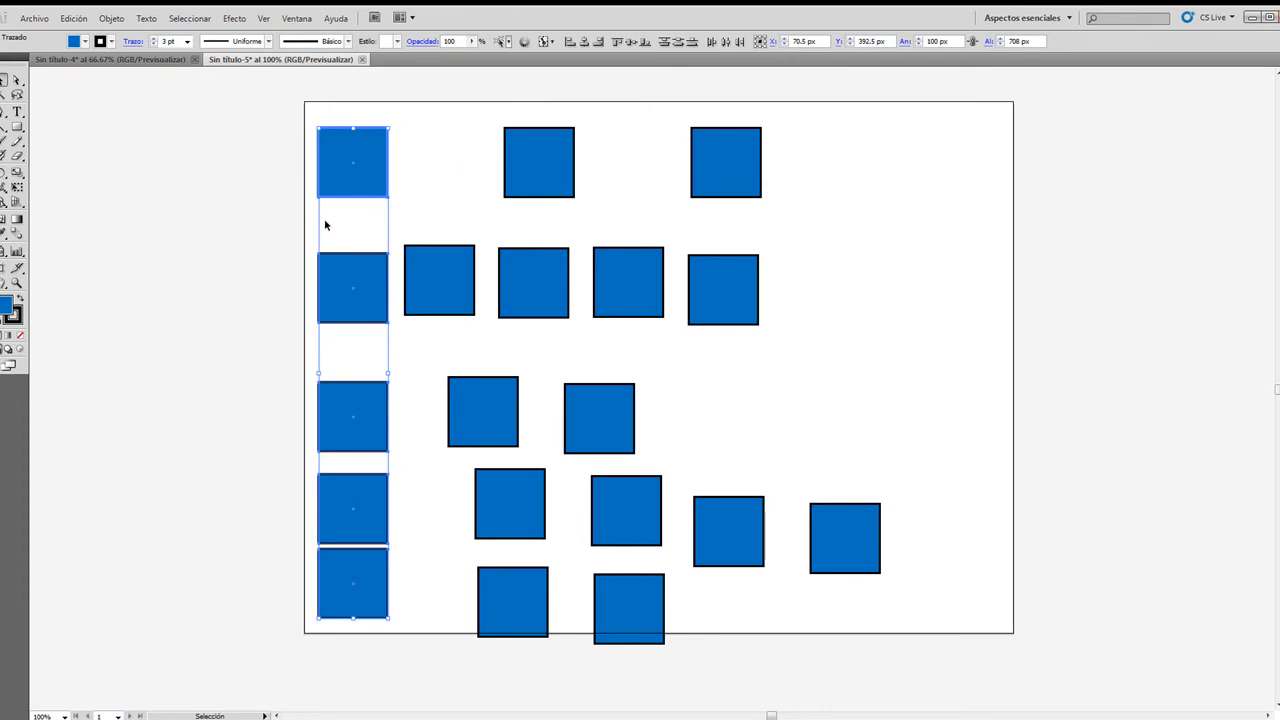
{"action": "left_click", "coordinate": [677, 44]}
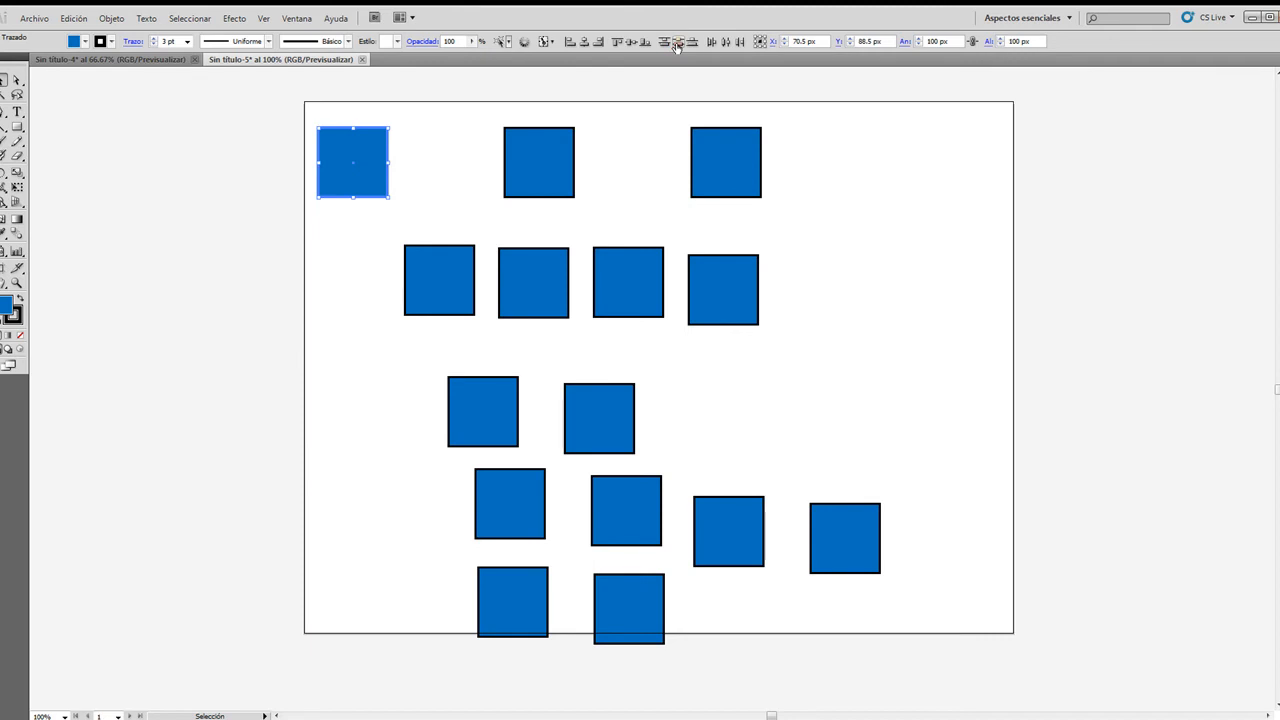
{"action": "key", "text": "ctrl+z"}
{"action": "left_click", "coordinate": [665, 43]}
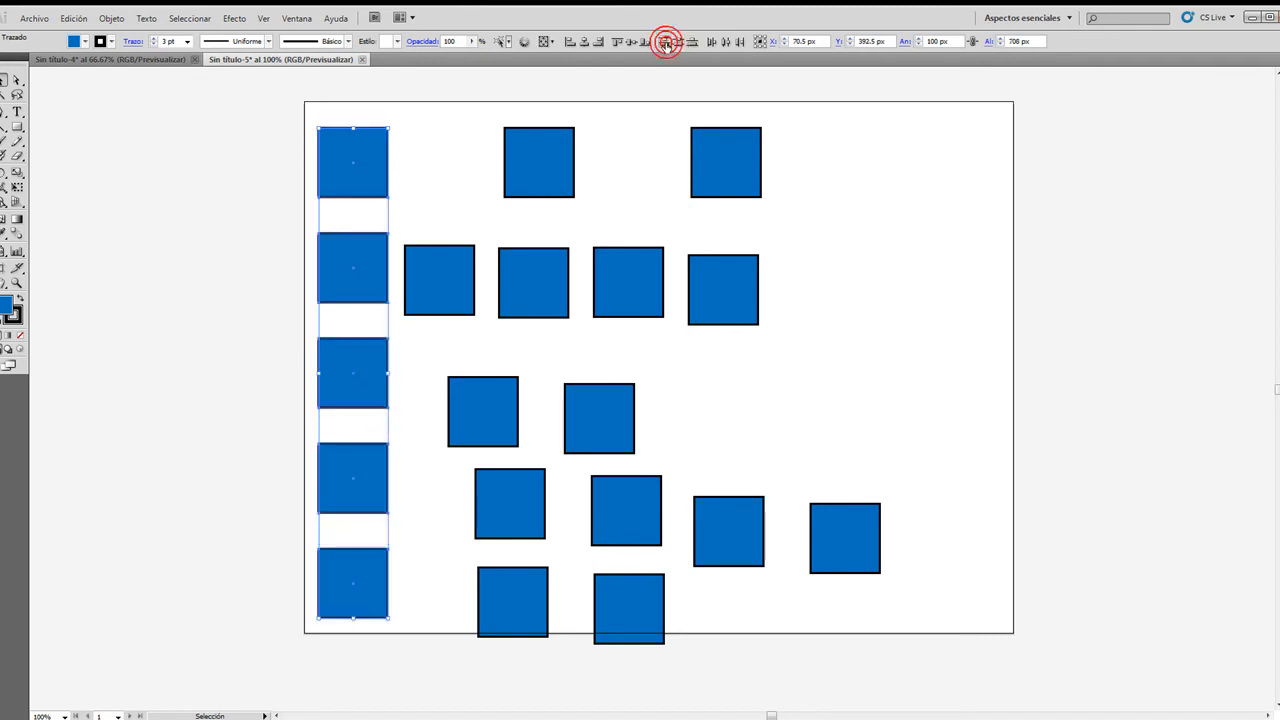
{"action": "left_click", "coordinate": [666, 43]}
{"action": "left_click", "coordinate": [187, 276]}
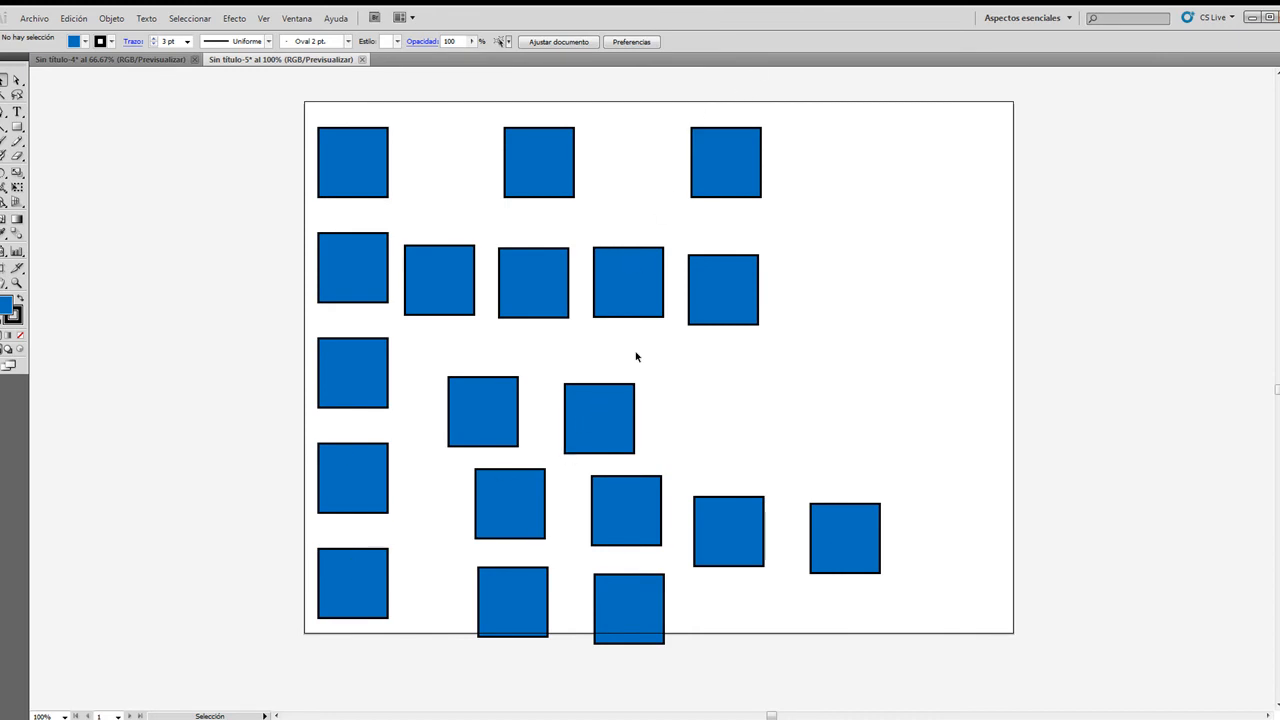
- Move squares of the three lower rows by hand to form a rough right column and a rough middle column
{"action": "left_click_drag", "start_coordinate": [630, 402], "coordinate": [741, 378]}
{"action": "left_click_drag", "start_coordinate": [660, 613], "coordinate": [764, 611]}
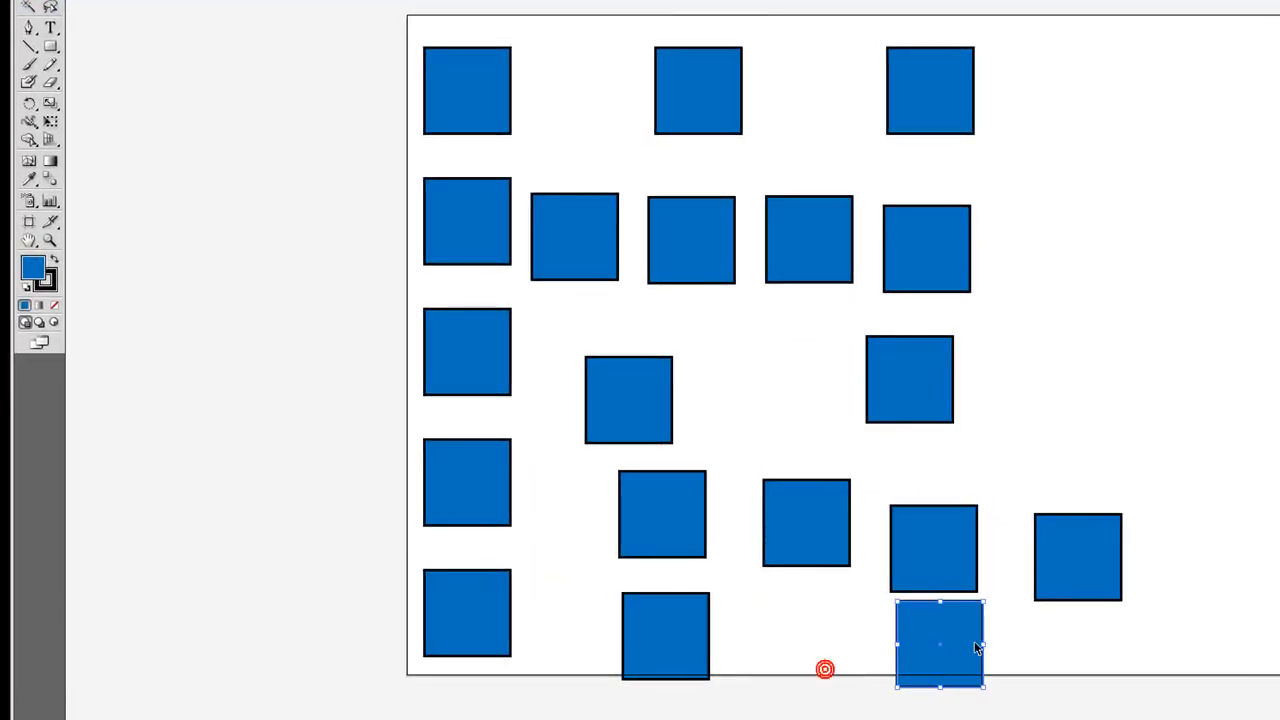
{"action": "left_click_drag", "start_coordinate": [930, 552], "coordinate": [566, 502]}
{"action": "left_click_drag", "start_coordinate": [662, 422], "coordinate": [716, 394]}
{"action": "left_click_drag", "start_coordinate": [1045, 545], "coordinate": [866, 496]}
- Align the right column to its top square by horizontal centers and distribute its five squares evenly in height
{"action": "left_click_drag", "start_coordinate": [1015, 53], "coordinate": [877, 680]}
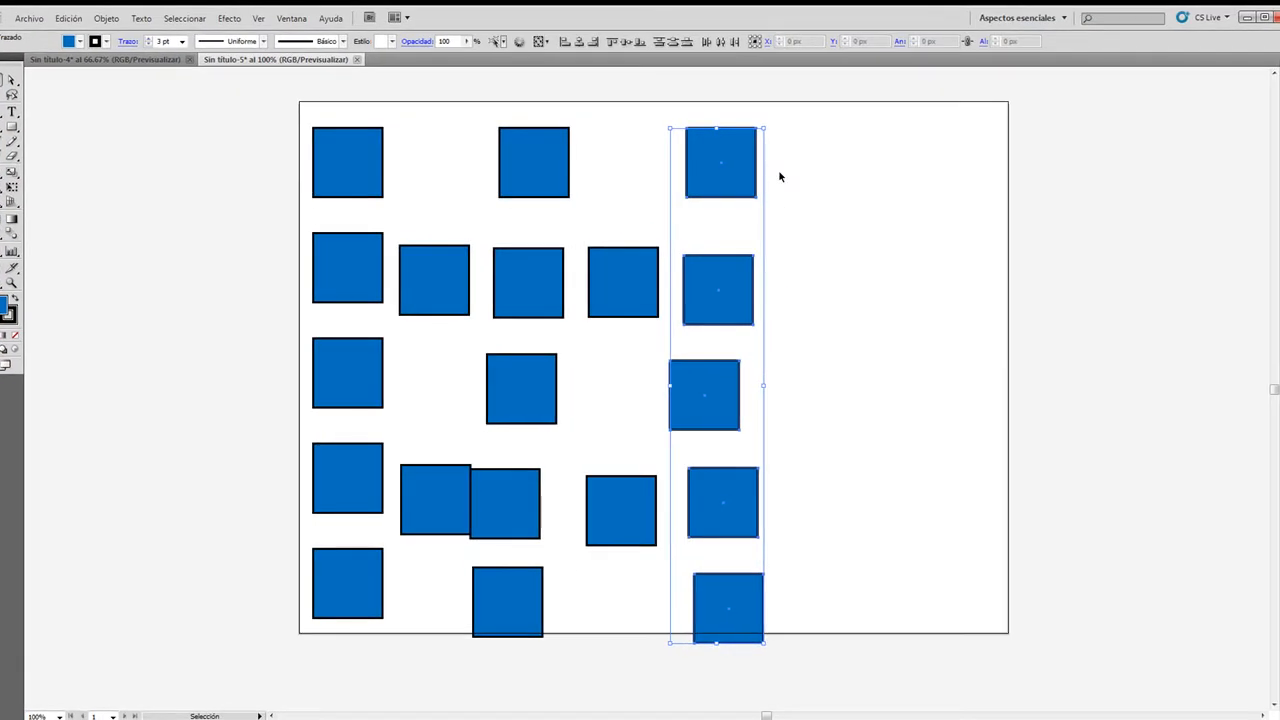
{"action": "left_click", "coordinate": [727, 140]}
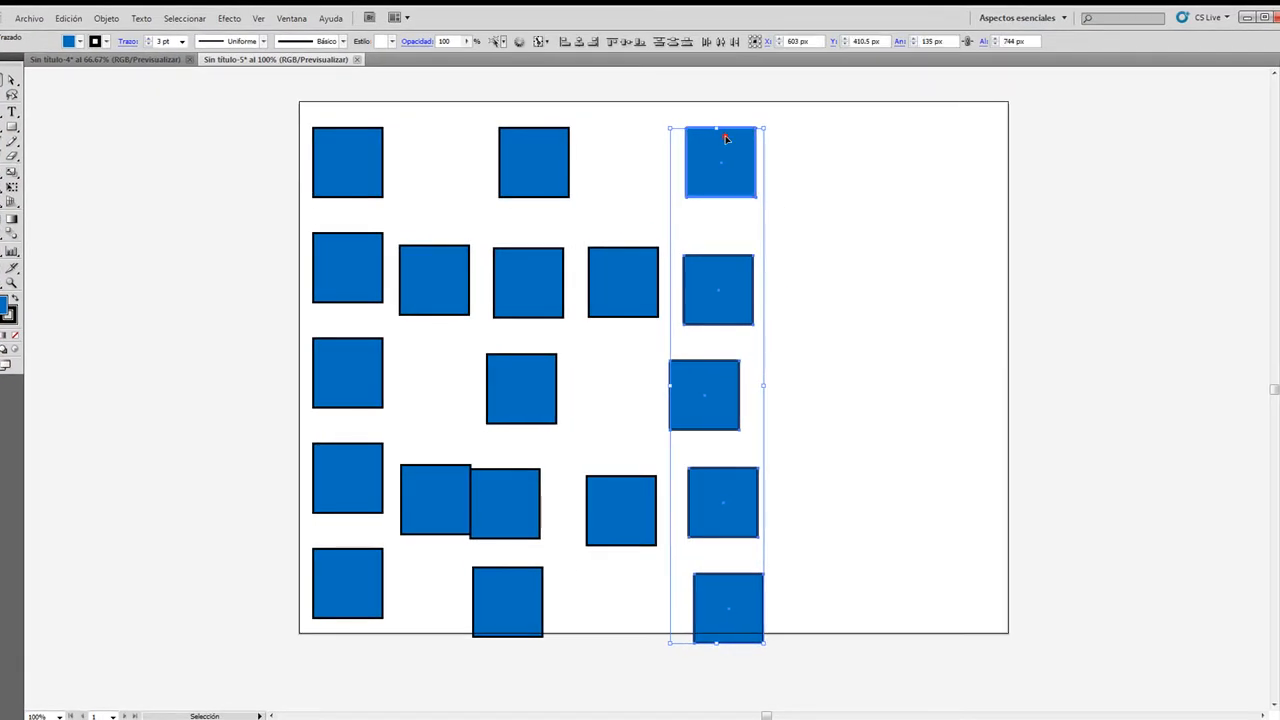
{"action": "left_click", "coordinate": [578, 42]}
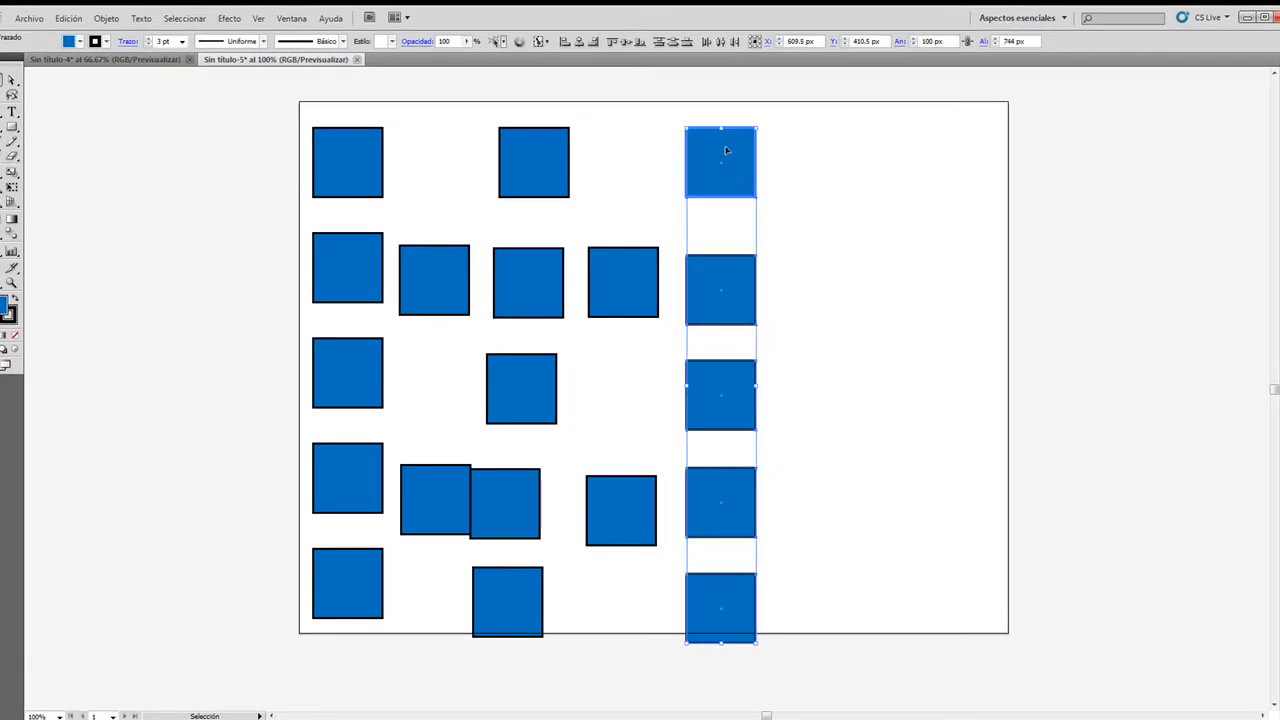
{"action": "left_click", "coordinate": [803, 174]}
{"action": "left_click_drag", "start_coordinate": [812, 106], "coordinate": [699, 682]}
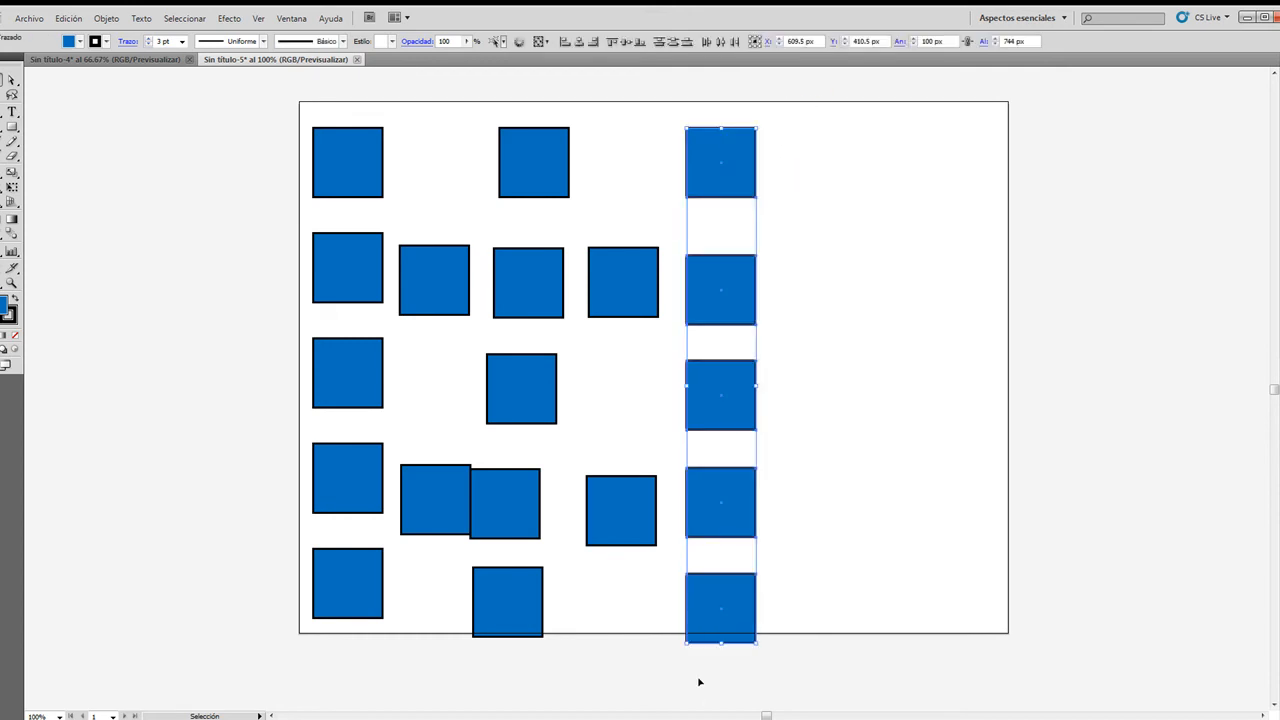
{"action": "left_click", "coordinate": [666, 41]}
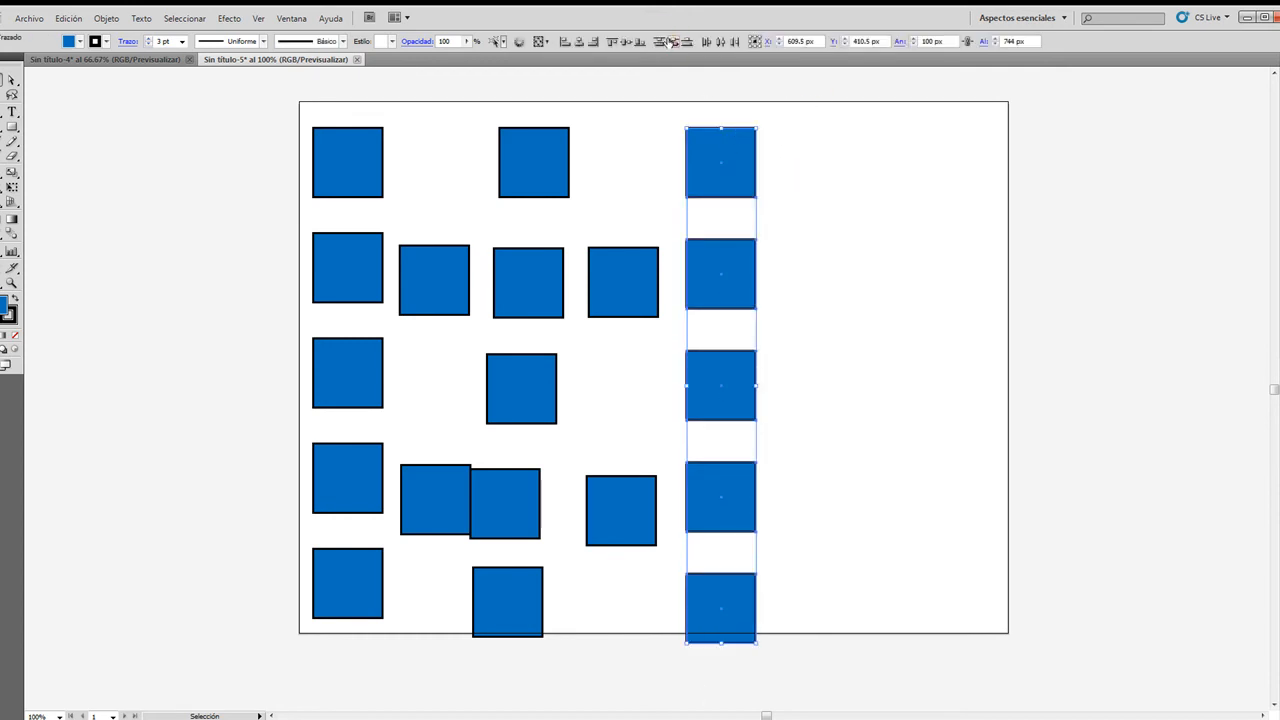
{"action": "left_click", "coordinate": [848, 345]}
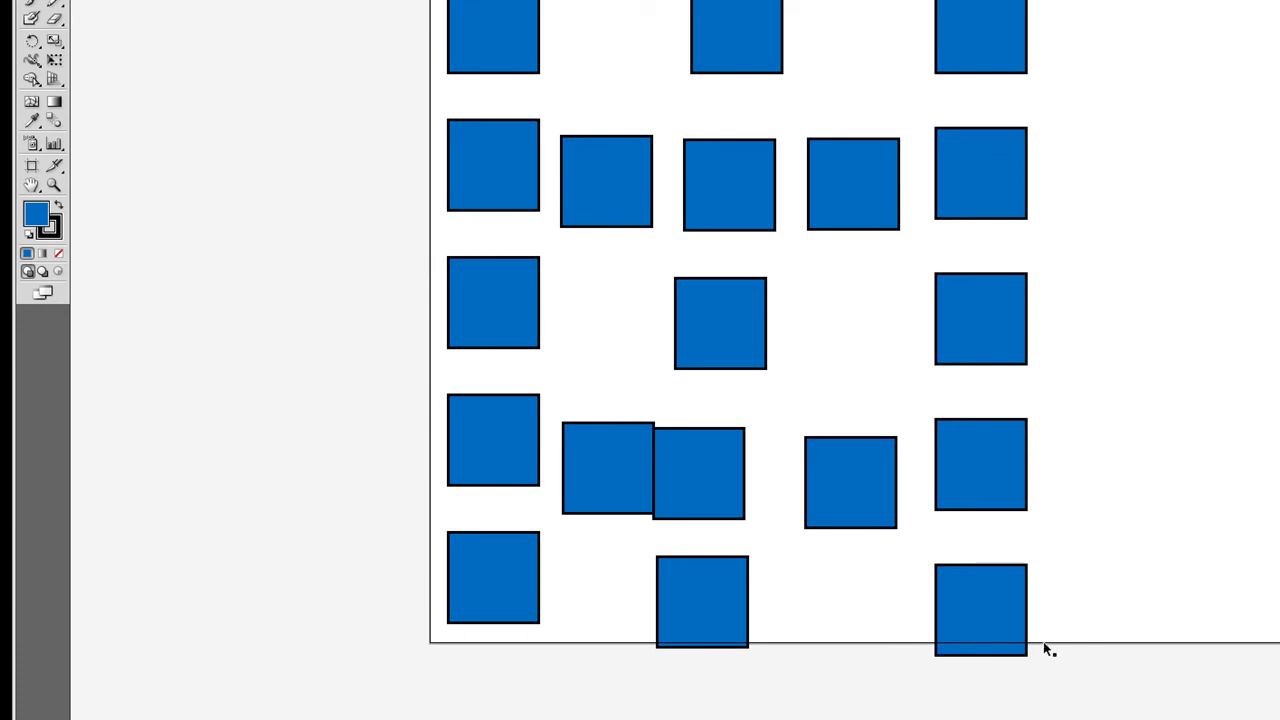
- Align the bottom-right square to the bottom-left square by vertical centers, using the bottom-left one as key object
{"action": "left_click", "coordinate": [971, 591]}
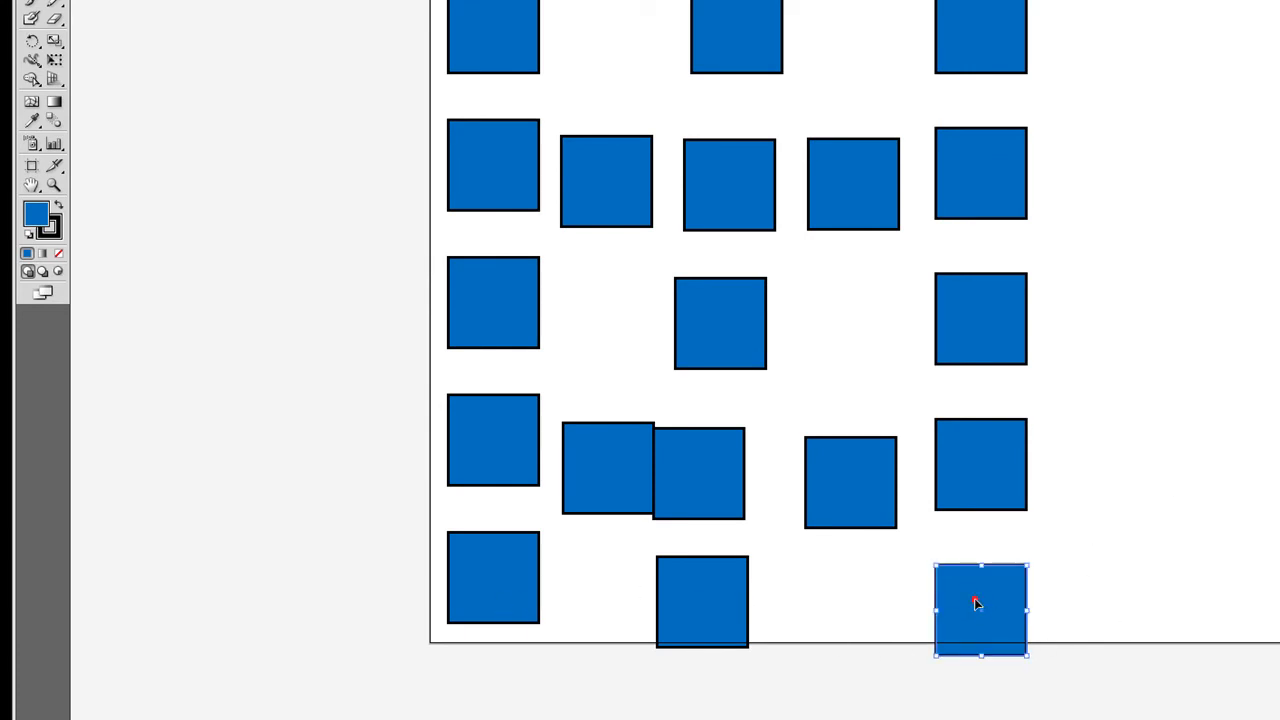
{"action": "left_click", "coordinate": [1203, 592]}
{"action": "left_click", "coordinate": [997, 584]}
{"action": "left_click", "coordinate": [472, 563], "text": "shift"}
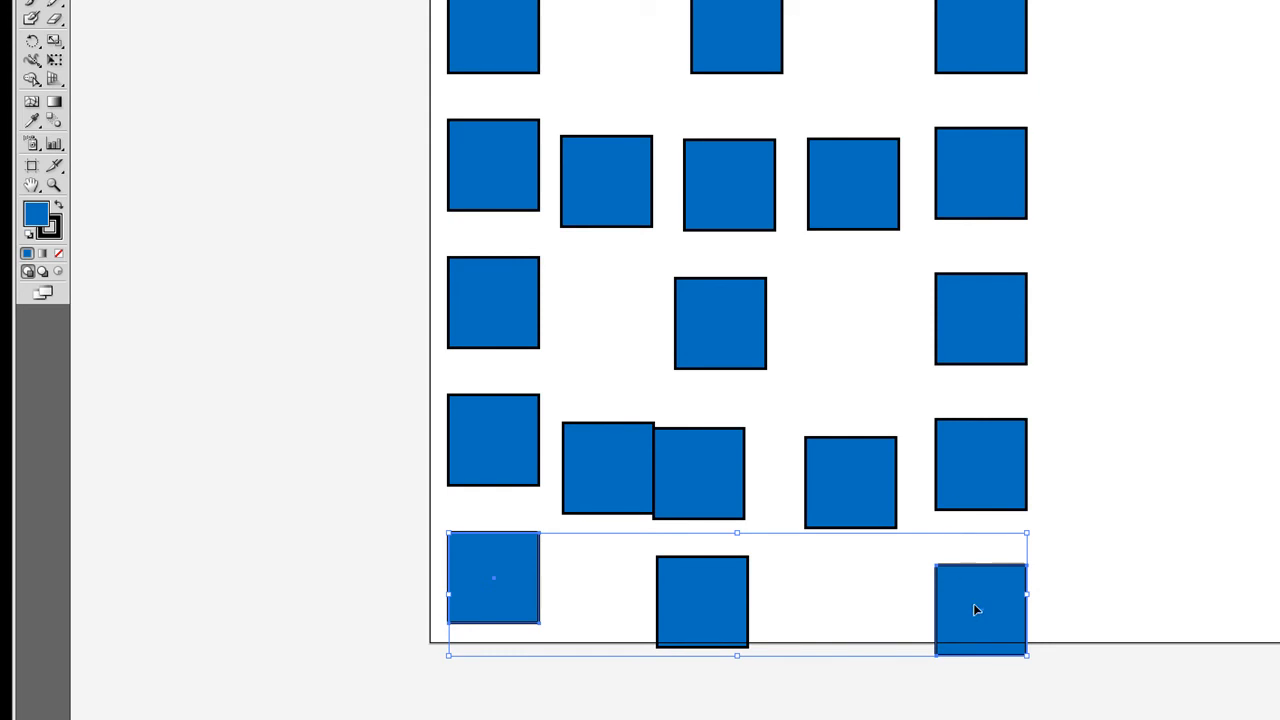
{"action": "left_click", "coordinate": [481, 555]}
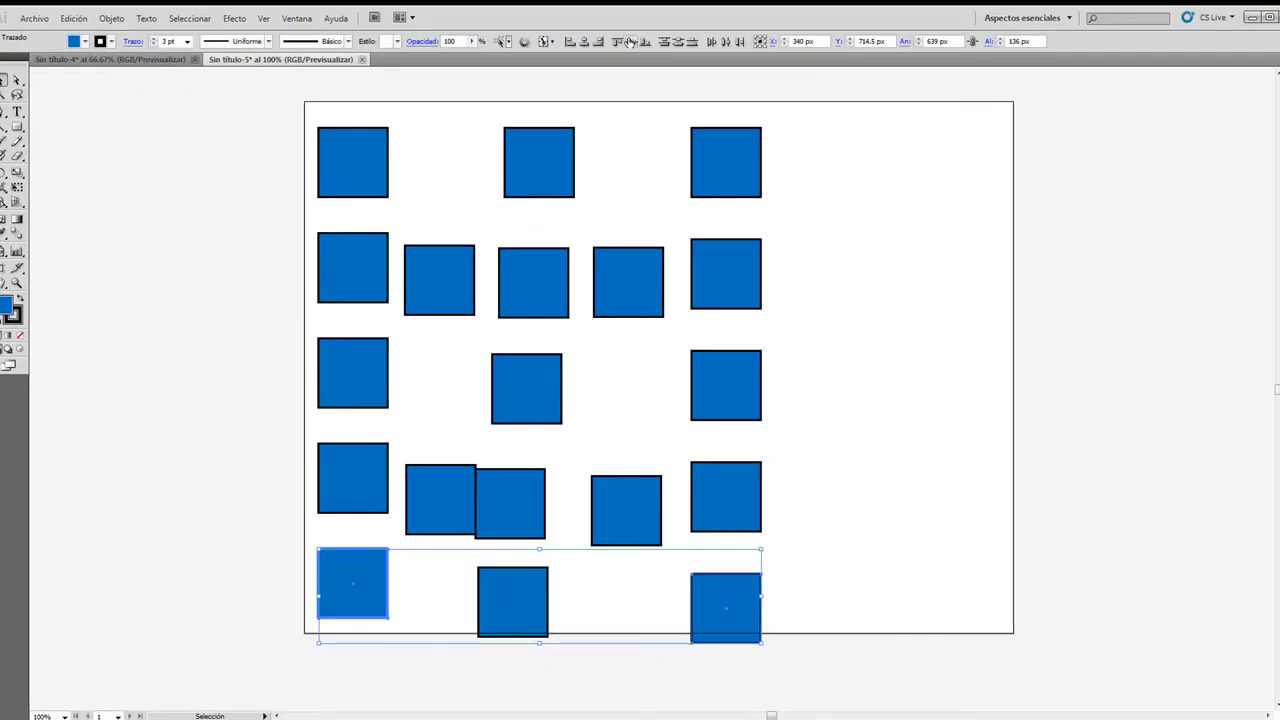
{"action": "left_click", "coordinate": [628, 42]}
{"action": "left_click", "coordinate": [829, 537]}
- Redistribute the five squares of the right column evenly by their vertical centers
{"action": "left_click_drag", "start_coordinate": [758, 327], "coordinate": [711, 634]}
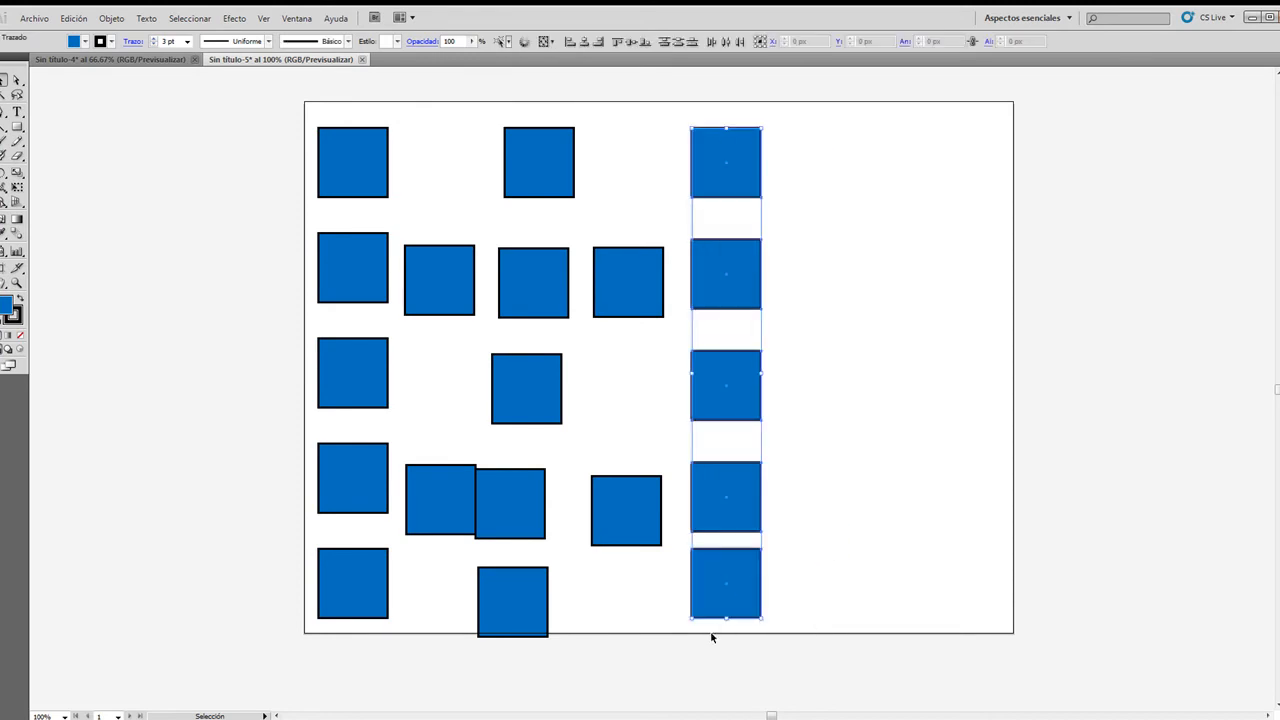
{"action": "left_click", "coordinate": [679, 42]}
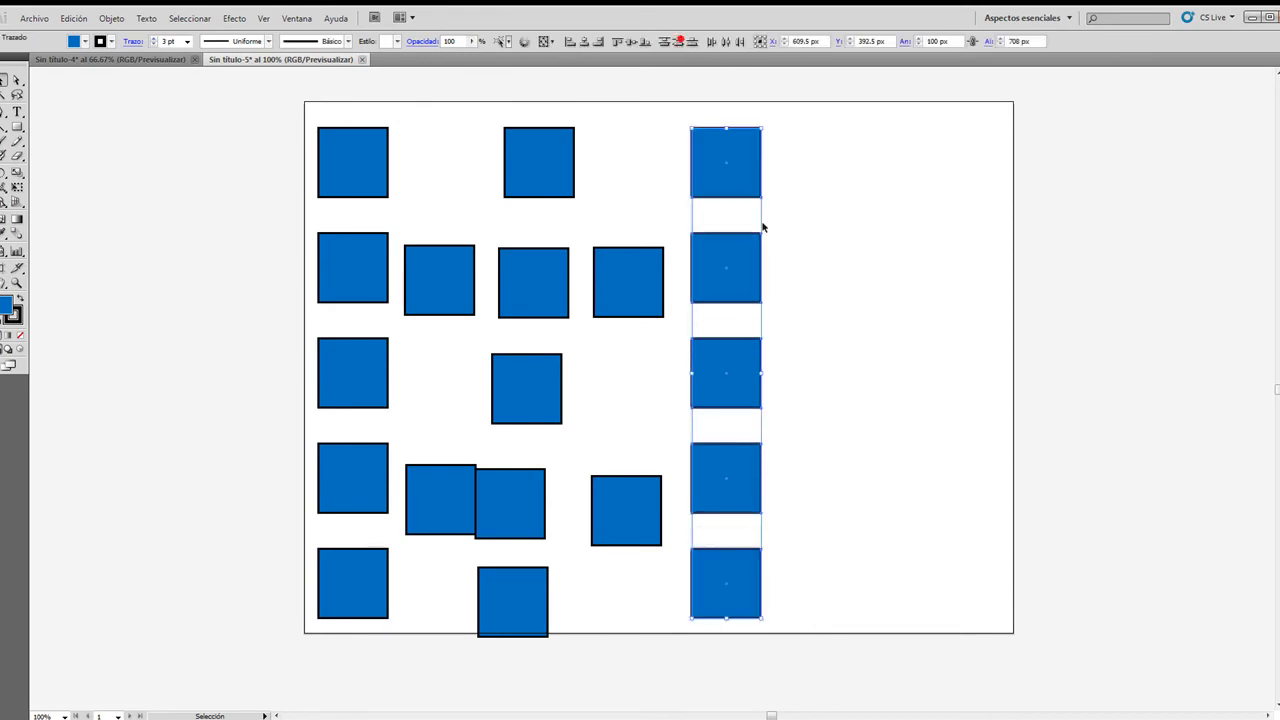
{"action": "left_click", "coordinate": [857, 338]}
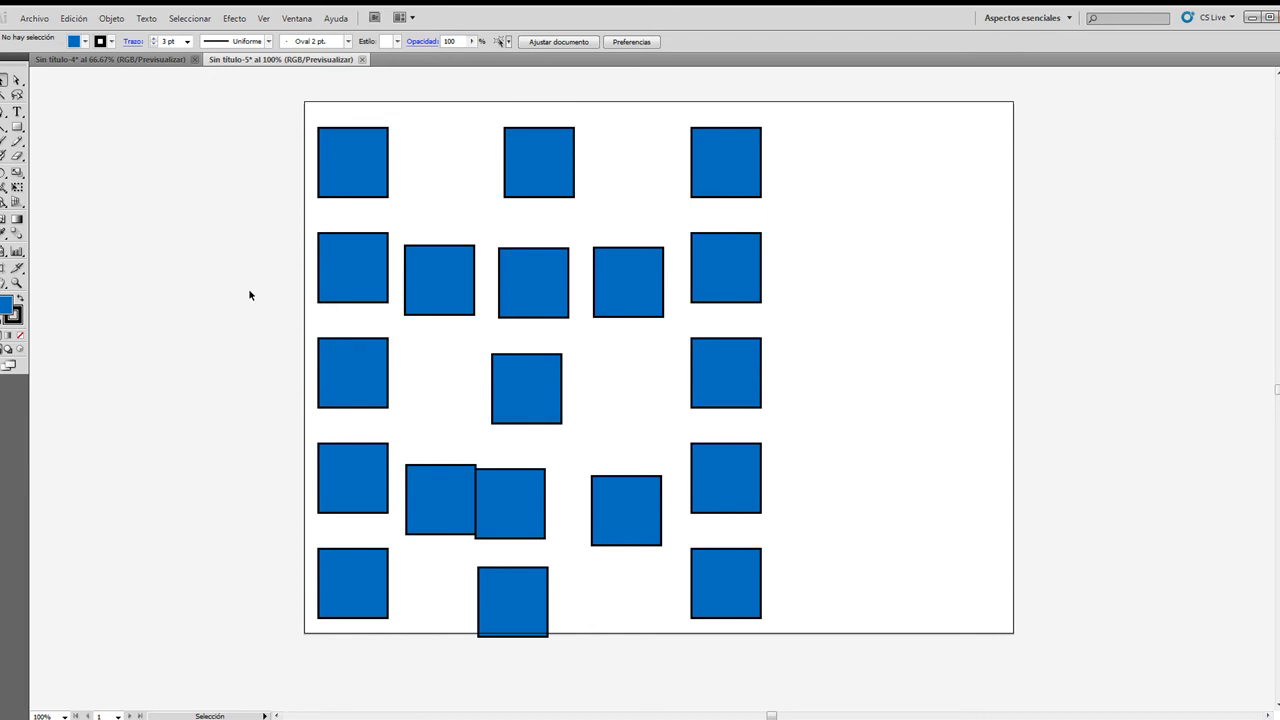
{"action": "left_click_drag", "start_coordinate": [230, 252], "coordinate": [811, 287]}
{"action": "left_click", "coordinate": [474, 186]}
{"action": "left_click_drag", "start_coordinate": [514, 92], "coordinate": [550, 603]}
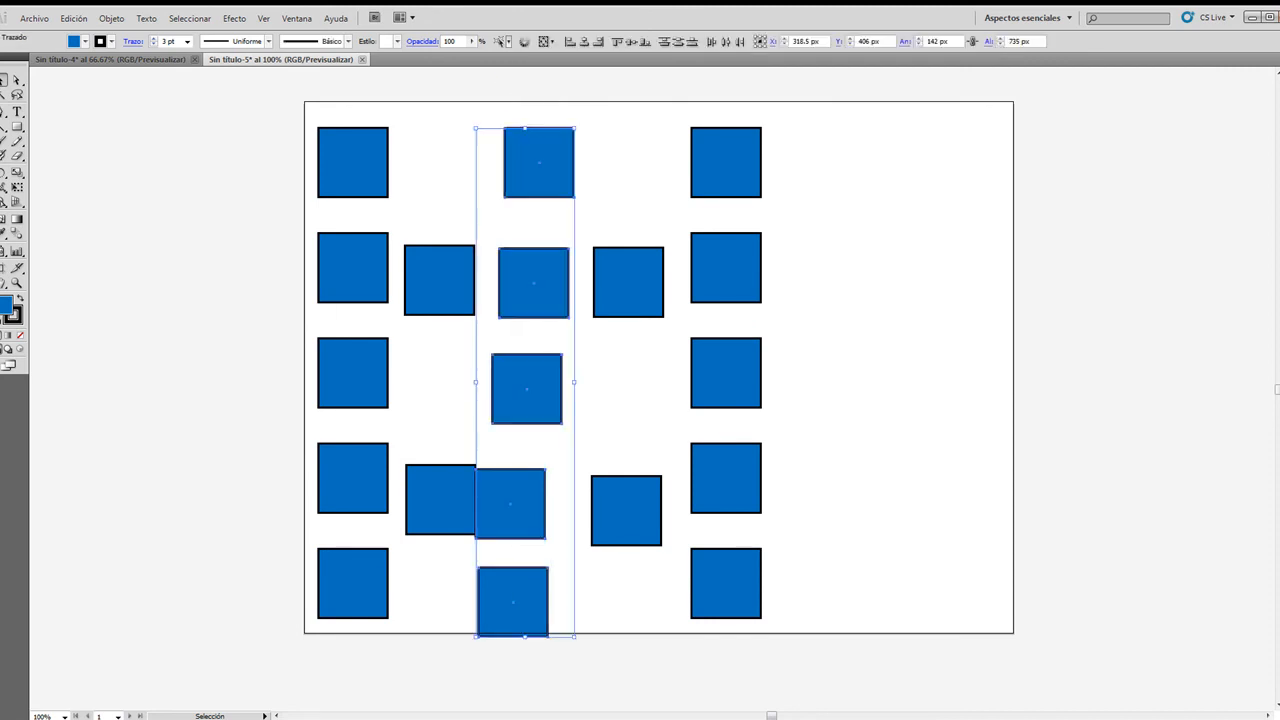
{"action": "left_click", "coordinate": [617, 575]}
- Align the bottom row by vertical centers, using its leftmost square as the key object
{"action": "left_click_drag", "start_coordinate": [214, 569], "coordinate": [811, 634]}
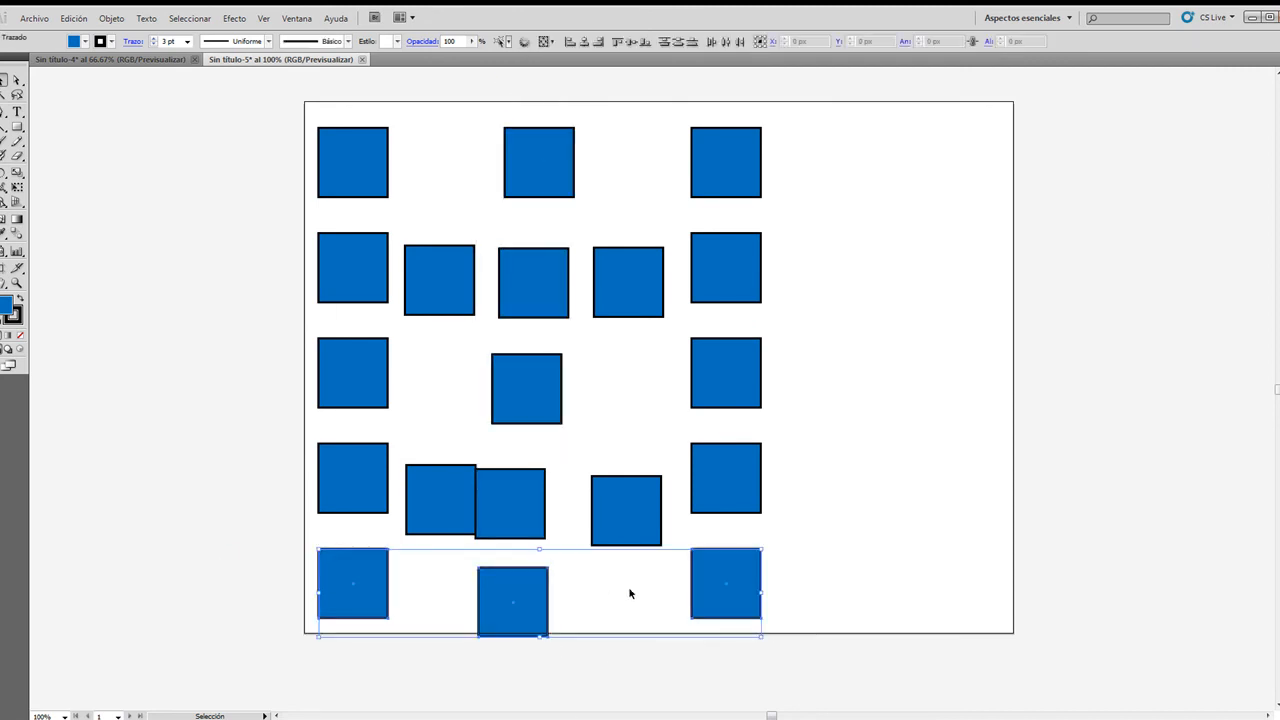
{"action": "left_click", "coordinate": [357, 561]}
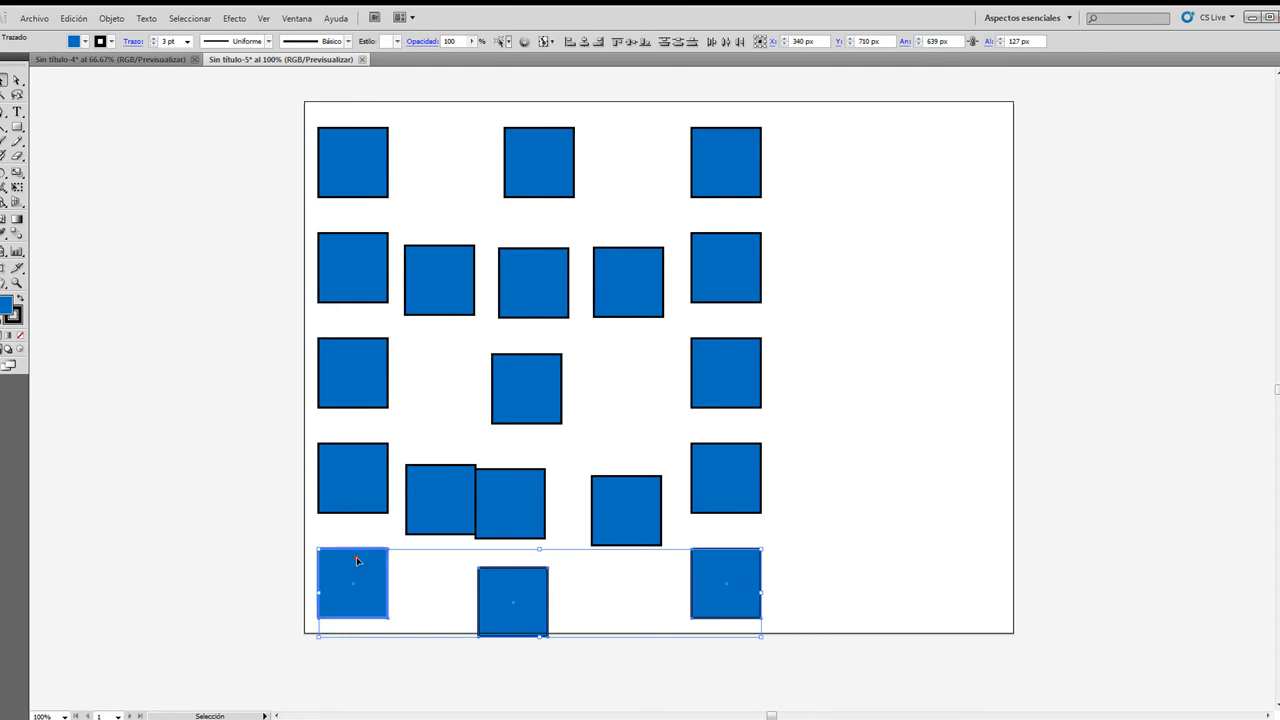
{"action": "left_click", "coordinate": [636, 41]}
{"action": "left_click", "coordinate": [823, 515]}
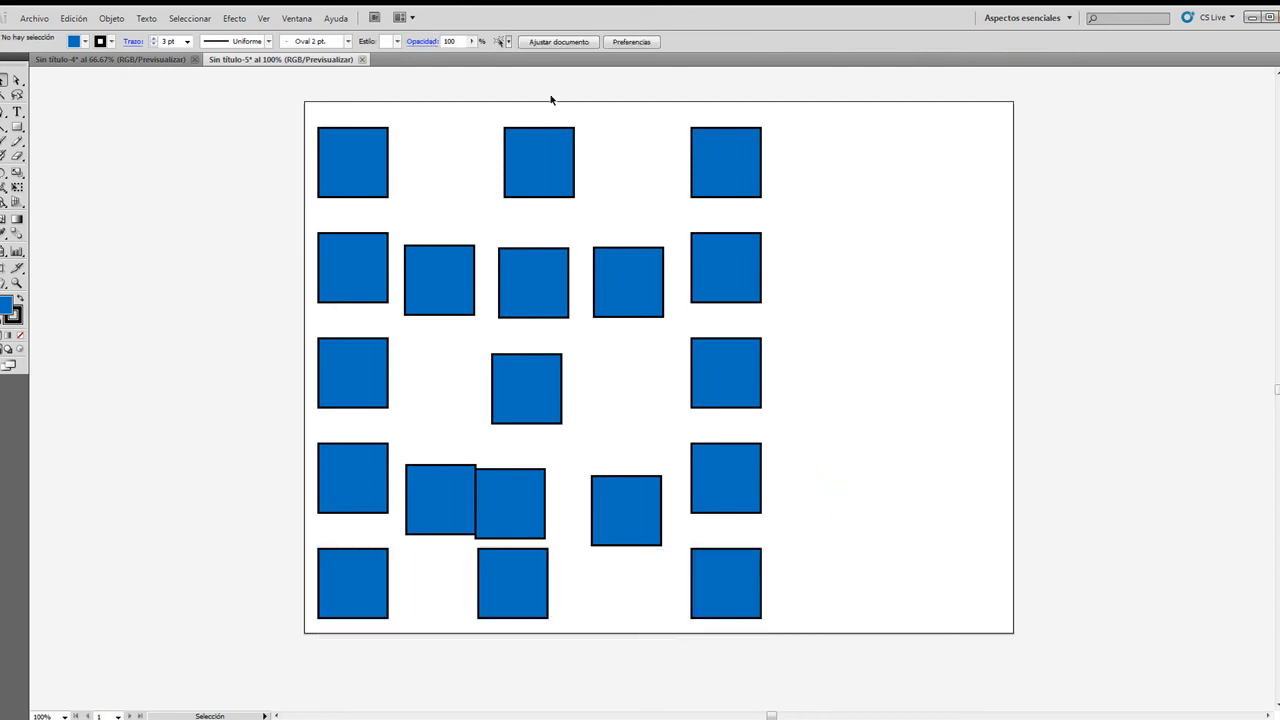
- Align the five squares of the middle column by horizontal centers, using the top one as key object
{"action": "left_click_drag", "start_coordinate": [523, 89], "coordinate": [521, 649]}
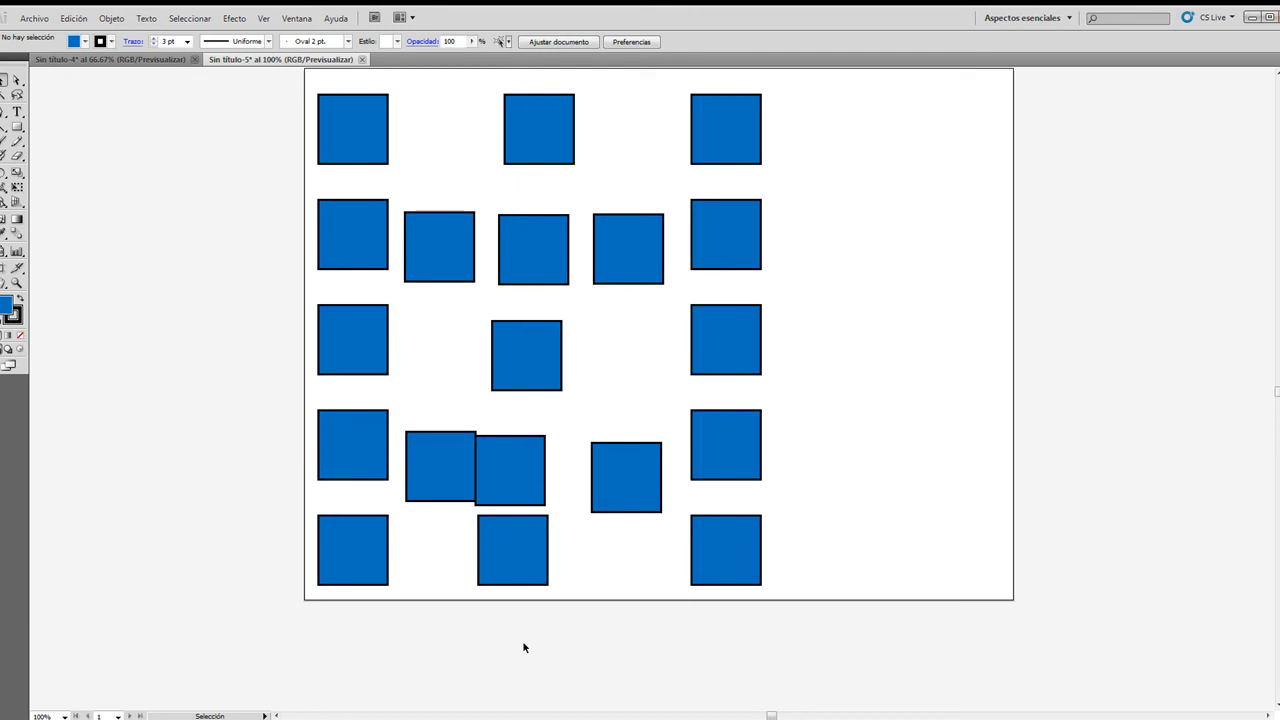
{"action": "left_click_drag", "start_coordinate": [511, 82], "coordinate": [531, 606]}
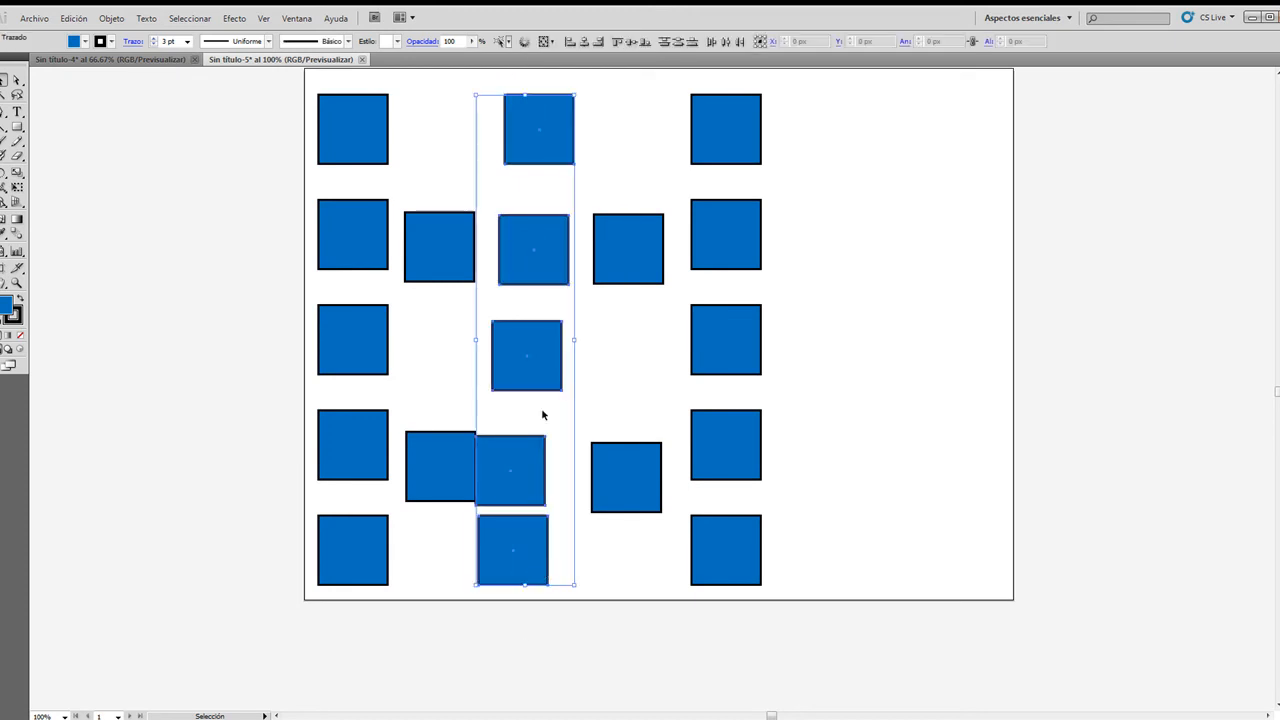
{"action": "left_click", "coordinate": [564, 137]}
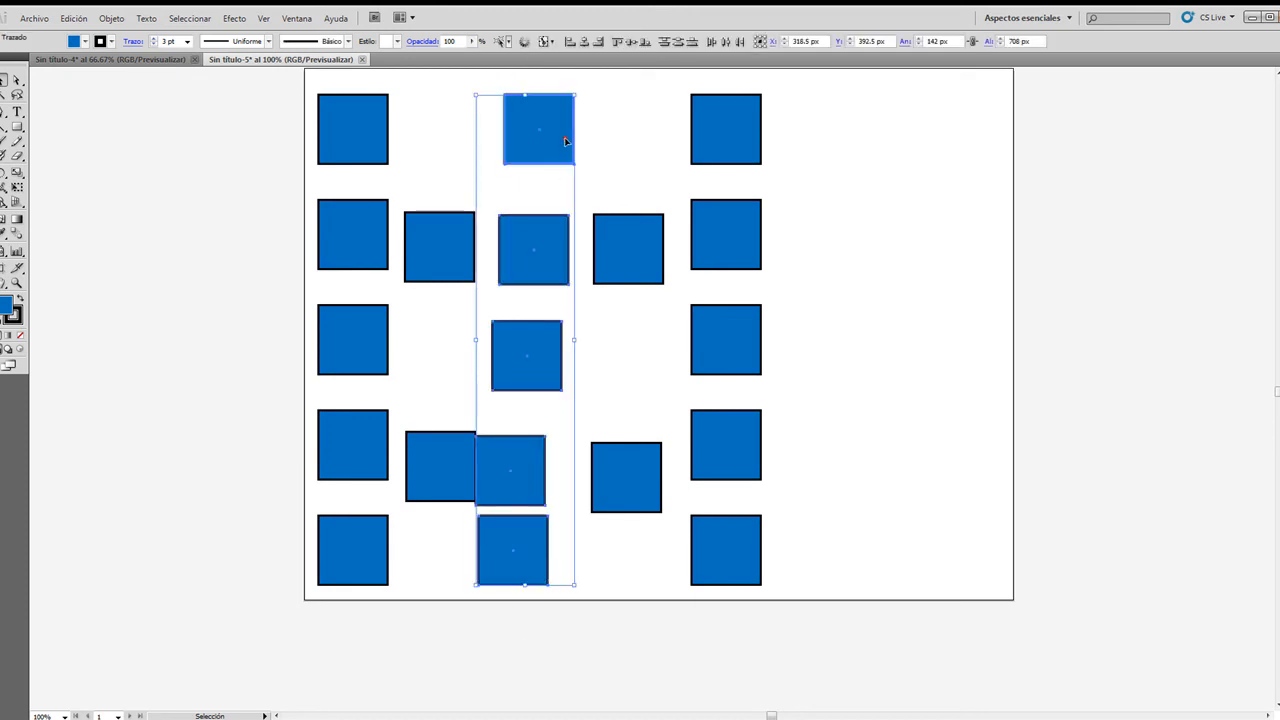
{"action": "left_click", "coordinate": [584, 41]}
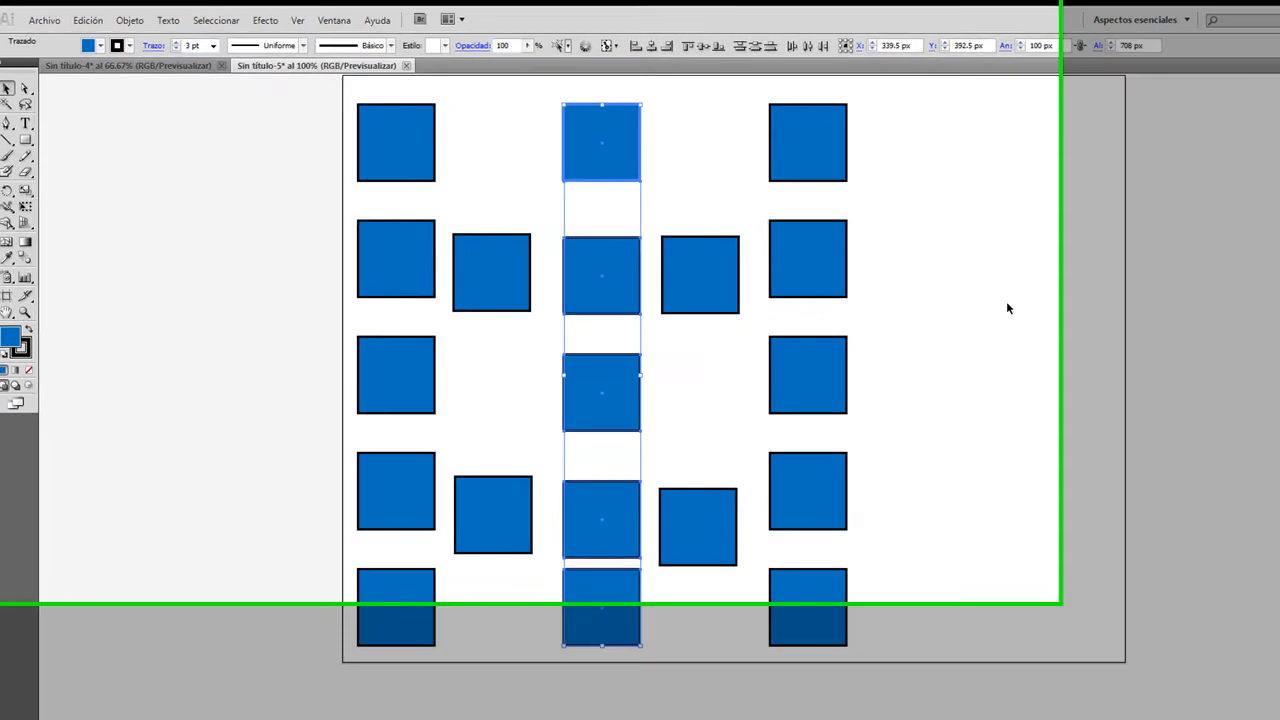
{"action": "left_click", "coordinate": [1008, 308]}
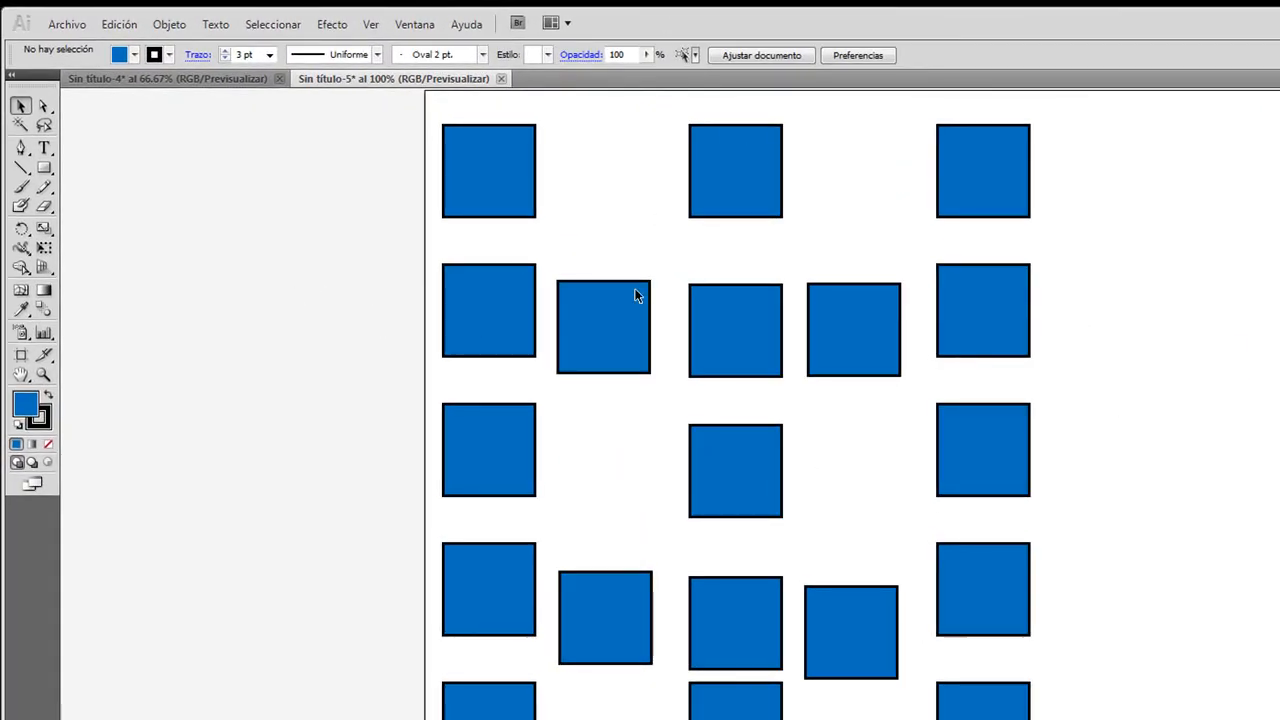
- Align the five squares of the second row by vertical centers to the row's leftmost square
{"action": "left_click_drag", "start_coordinate": [328, 280], "coordinate": [1083, 344]}
{"action": "left_click", "coordinate": [505, 290]}
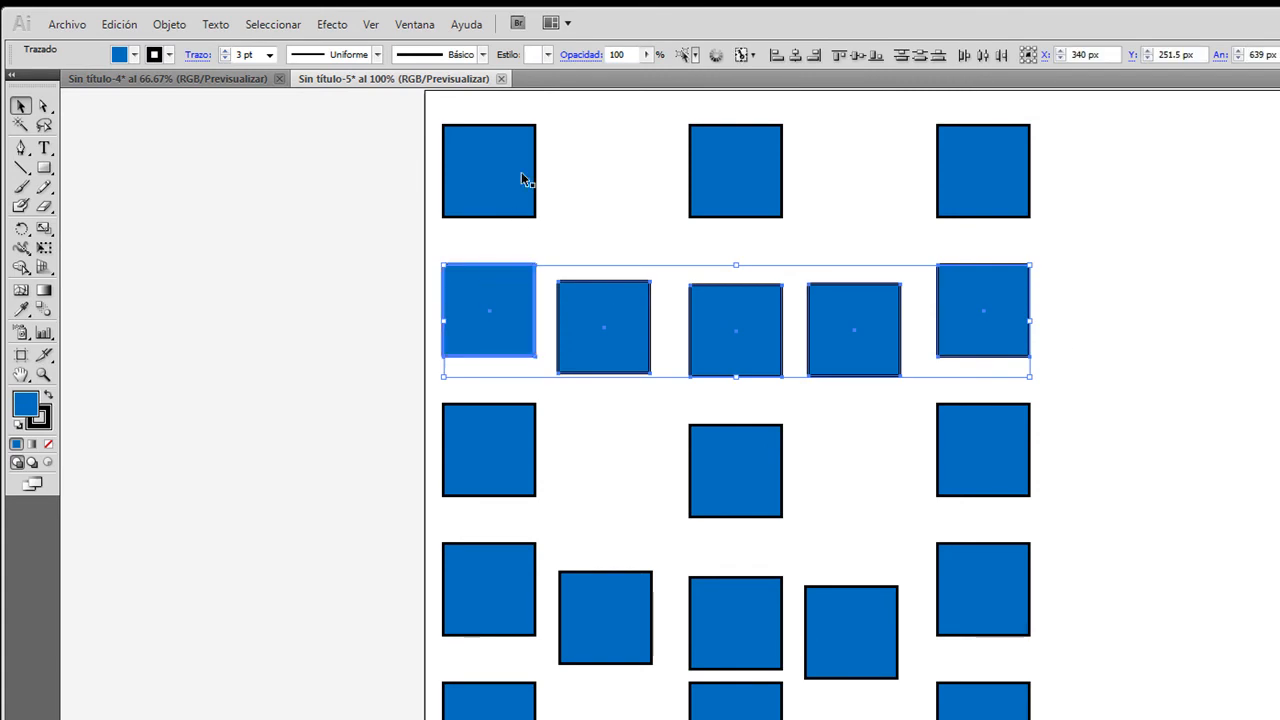
{"action": "left_click", "coordinate": [858, 56]}
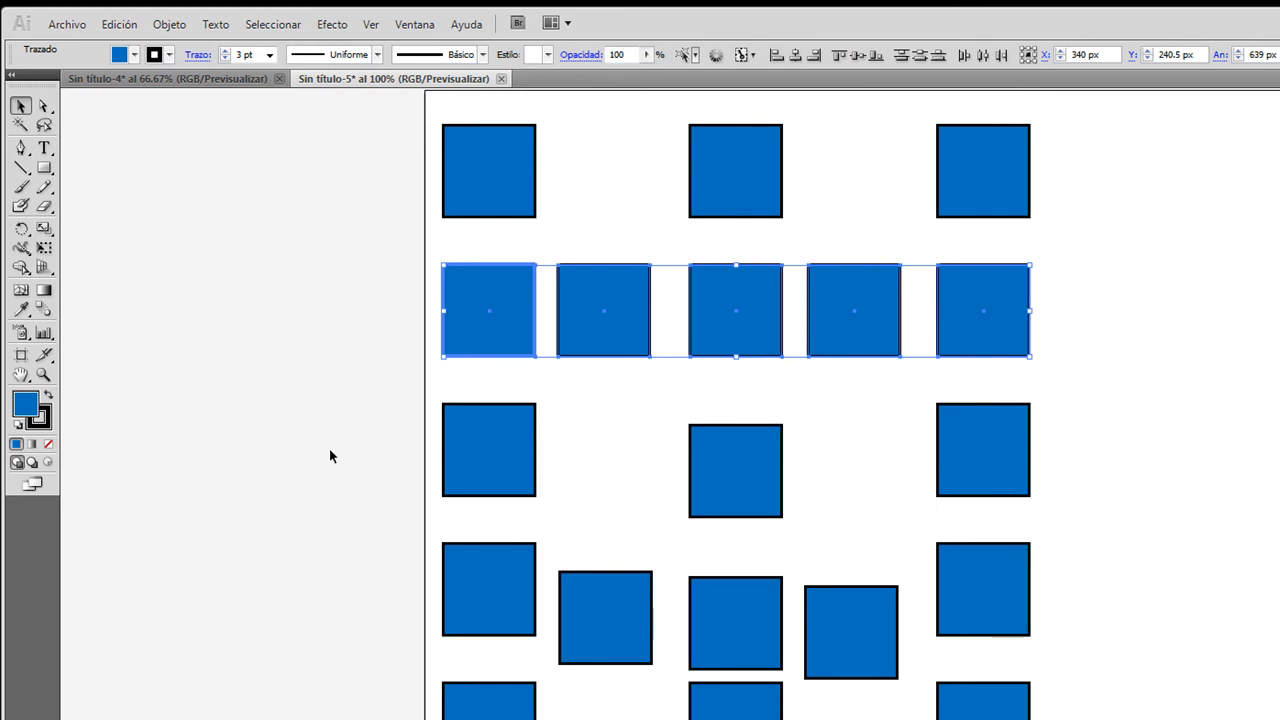
- Align the third row and the fourth row by vertical centers, each to its own leftmost square
{"action": "left_click_drag", "start_coordinate": [323, 445], "coordinate": [1103, 474]}
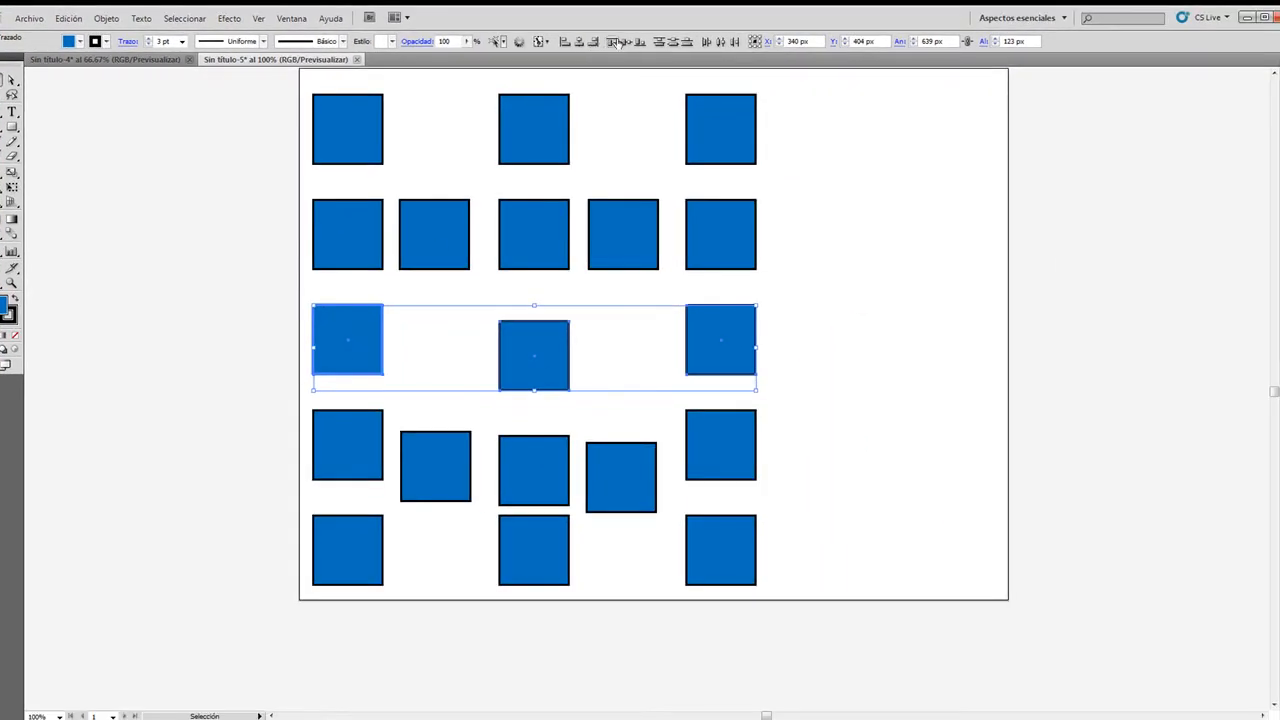
{"action": "left_click", "coordinate": [626, 42]}
{"action": "left_click_drag", "start_coordinate": [250, 428], "coordinate": [760, 474]}
{"action": "left_click", "coordinate": [367, 420]}
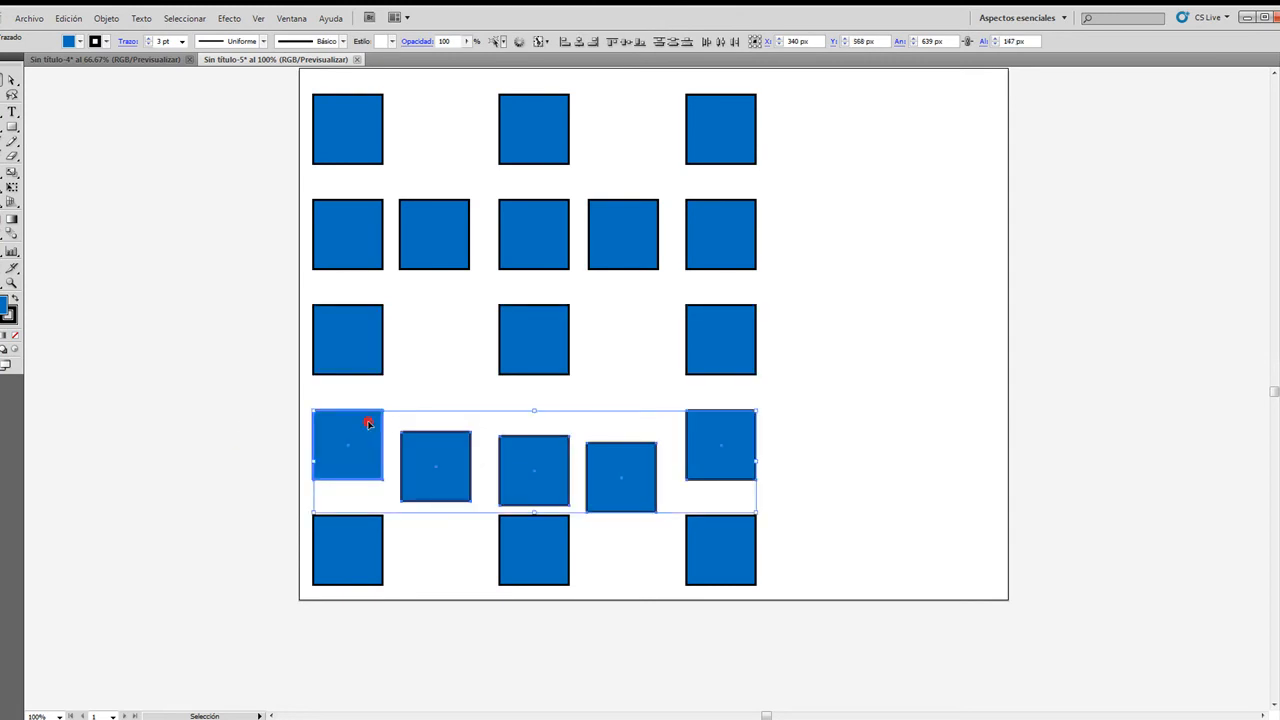
{"action": "left_click", "coordinate": [625, 42]}
{"action": "left_click", "coordinate": [863, 437]}
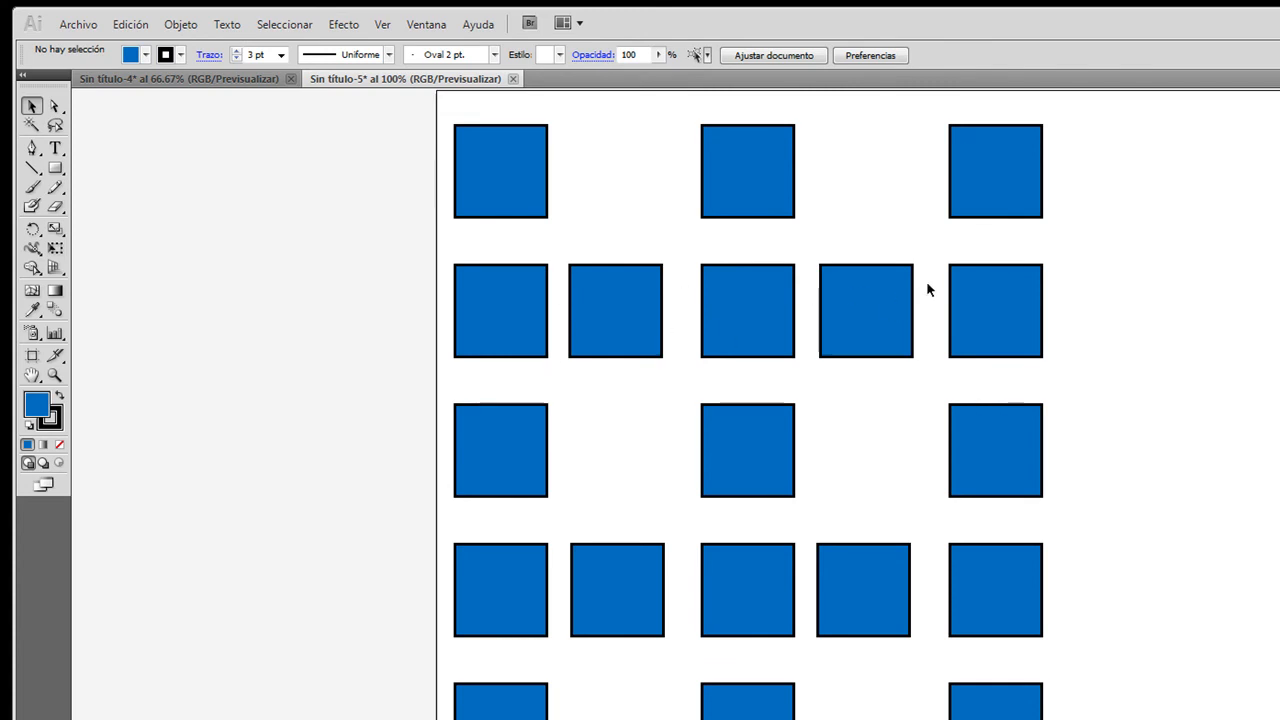
- Distribute the five squares of the second row and those of the fourth row evenly in width
{"action": "left_click_drag", "start_coordinate": [351, 291], "coordinate": [1249, 297]}
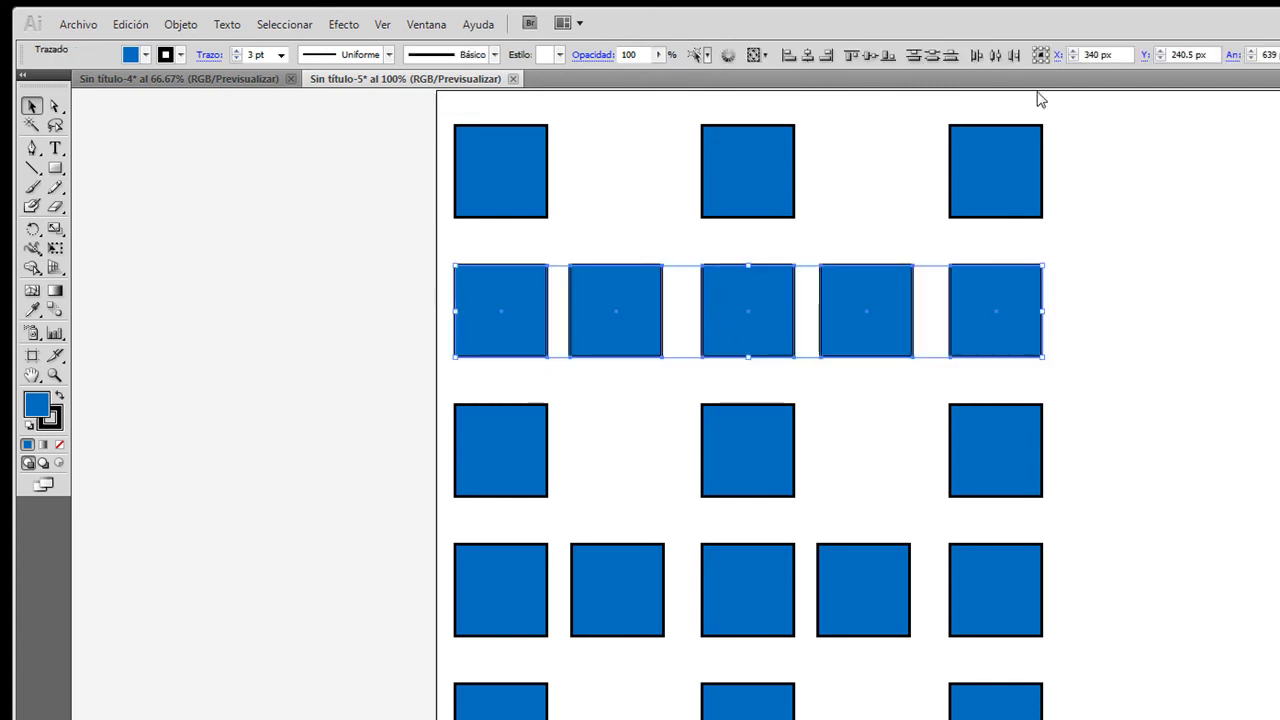
{"action": "left_click", "coordinate": [995, 54]}
{"action": "left_click_drag", "start_coordinate": [1203, 593], "coordinate": [431, 624]}
{"action": "left_click", "coordinate": [1012, 55]}
{"action": "left_click", "coordinate": [1217, 434]}
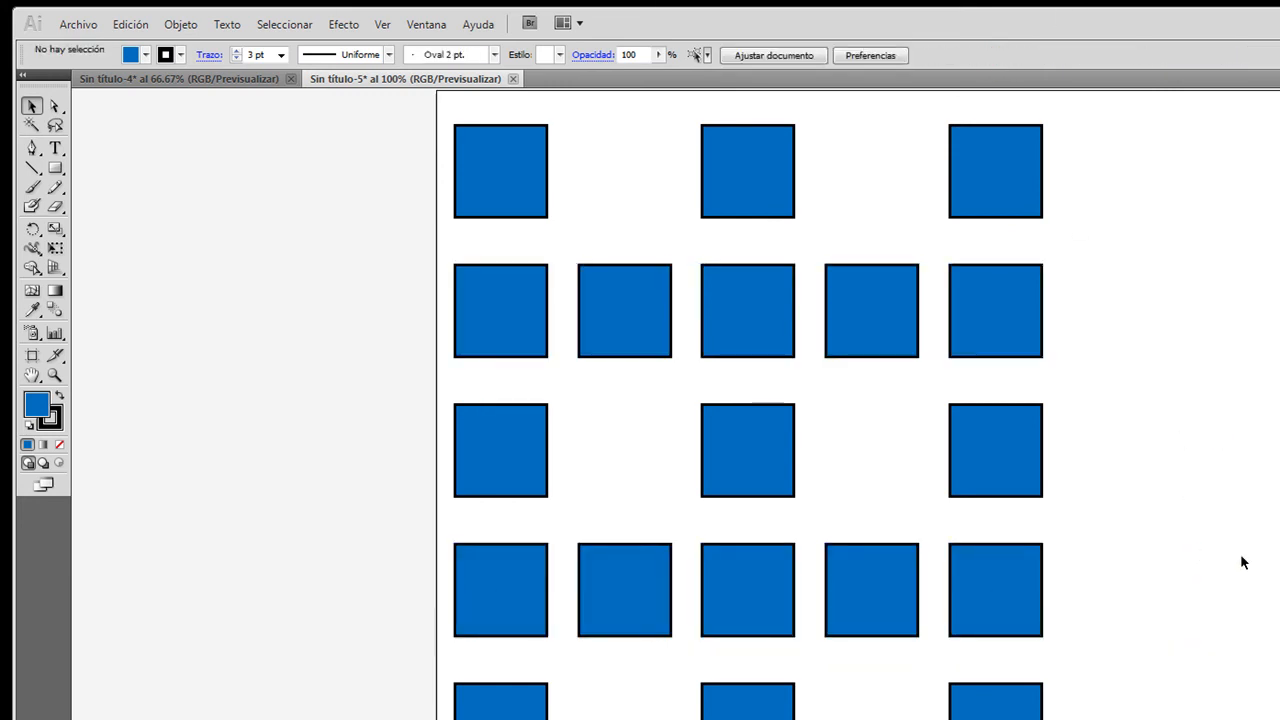
- Duplicate the top-right blue square, place the copy in the empty area beside it and fill it with green
{"action": "scroll", "coordinate": [1229, 562], "scroll_direction": "up", "scroll_amount": 1}
{"action": "scroll", "coordinate": [1154, 568], "scroll_direction": "down", "scroll_amount": 1}
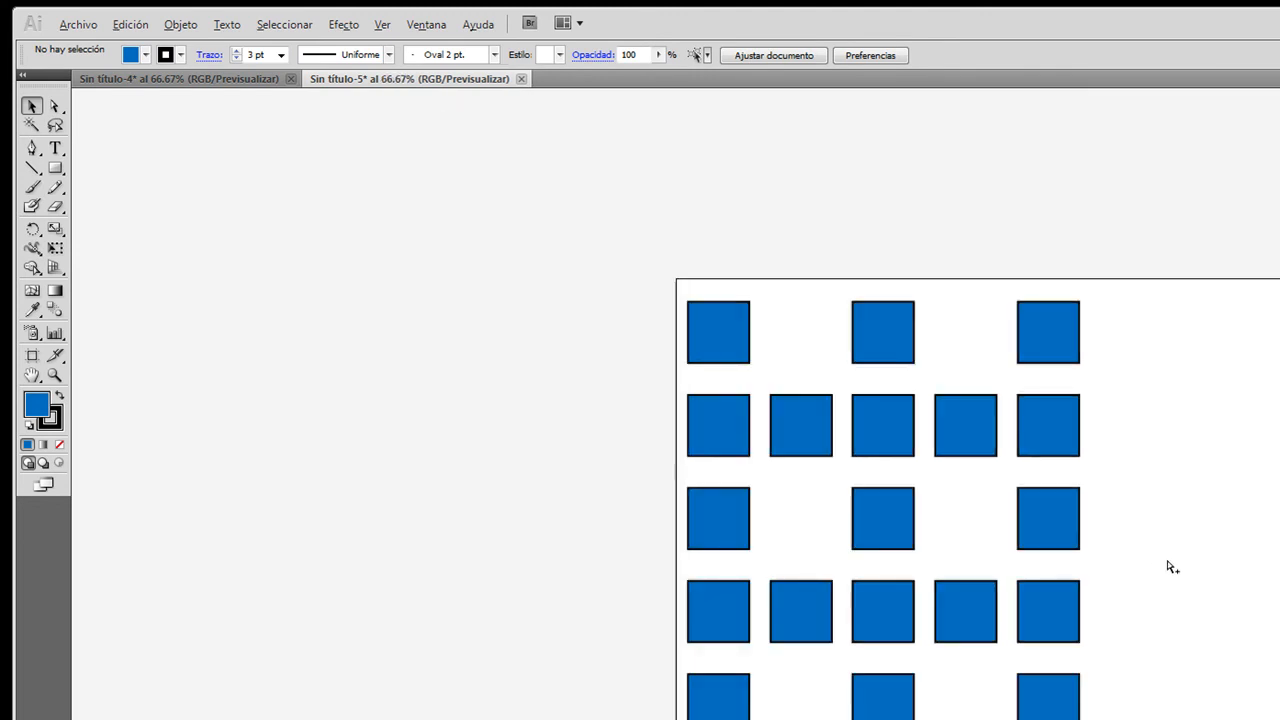
{"action": "scroll", "coordinate": [1163, 559], "scroll_direction": "up", "scroll_amount": 1}
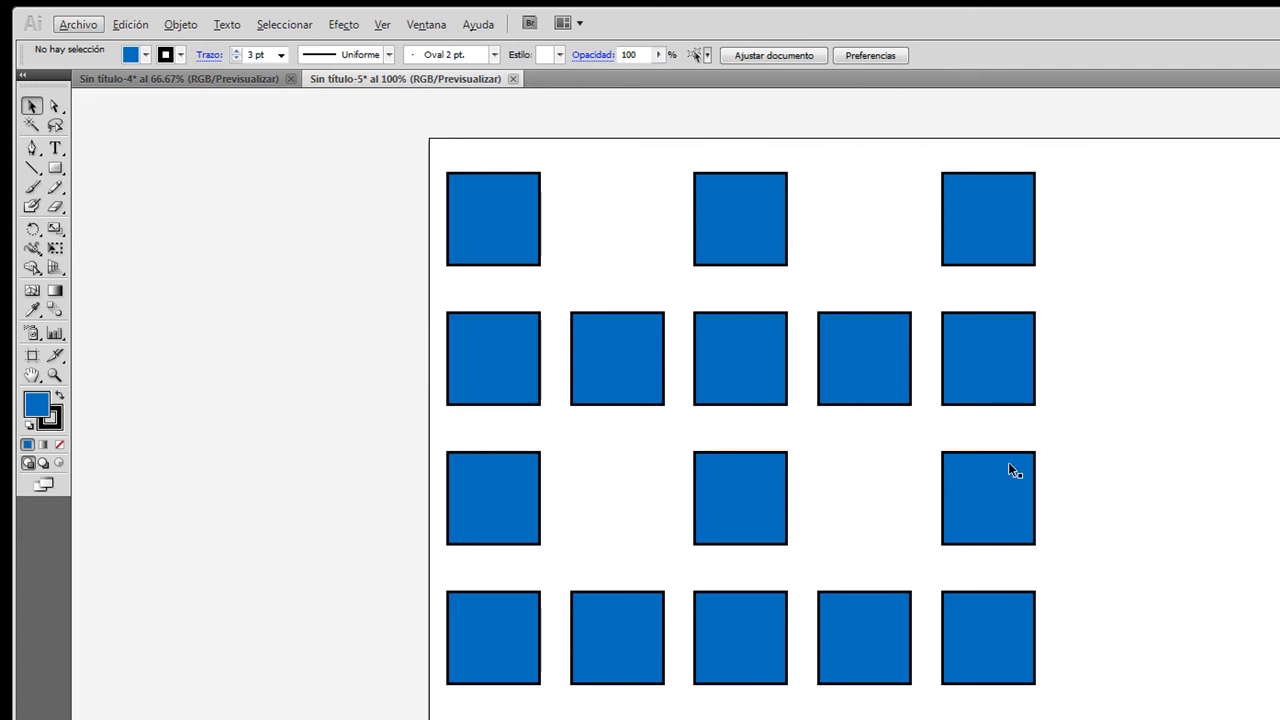
{"action": "left_click", "coordinate": [1009, 231]}
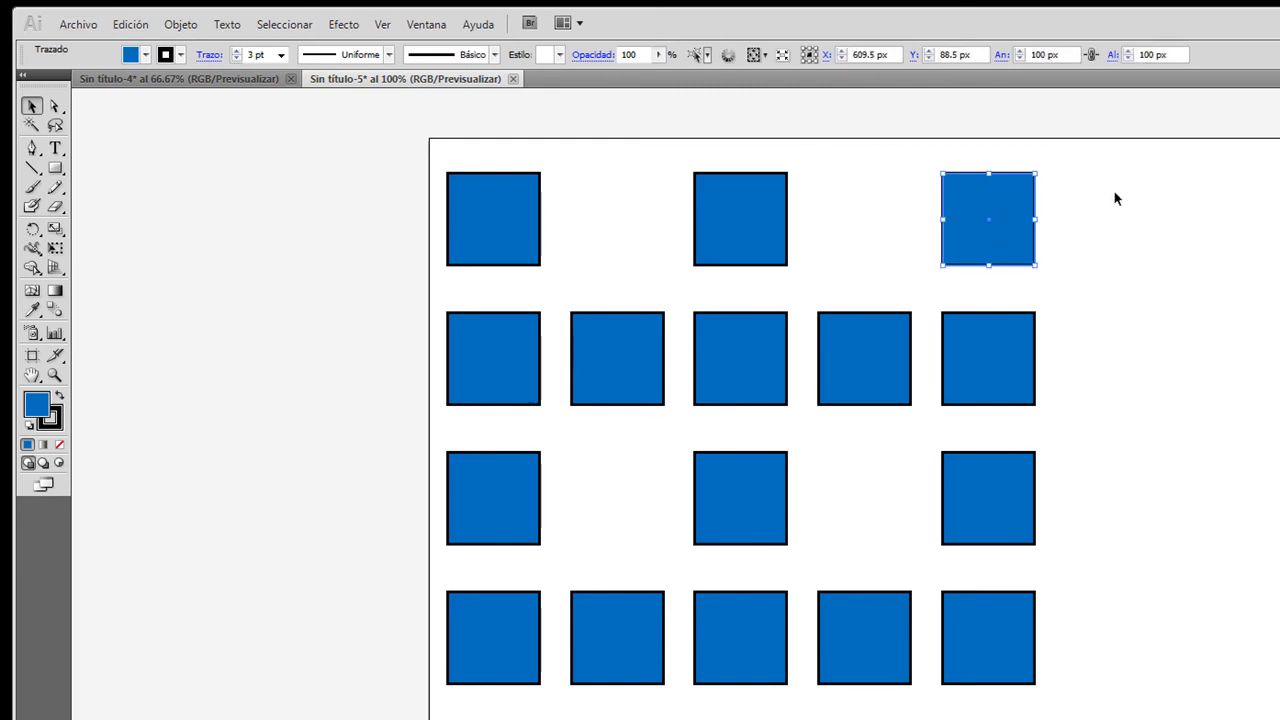
{"action": "key", "text": "ctrl+v"}
{"action": "left_click_drag", "start_coordinate": [932, 474], "coordinate": [1178, 182]}
{"action": "left_click", "coordinate": [145, 55]}
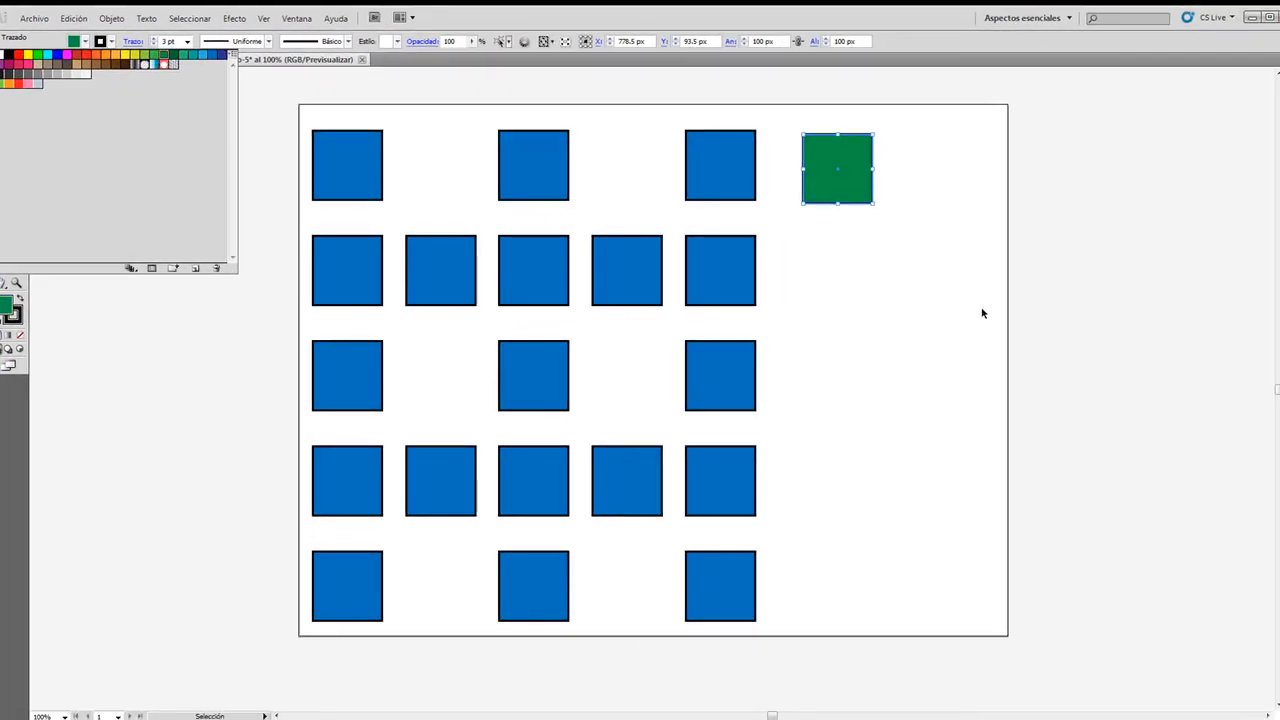
{"action": "left_click", "coordinate": [982, 306]}
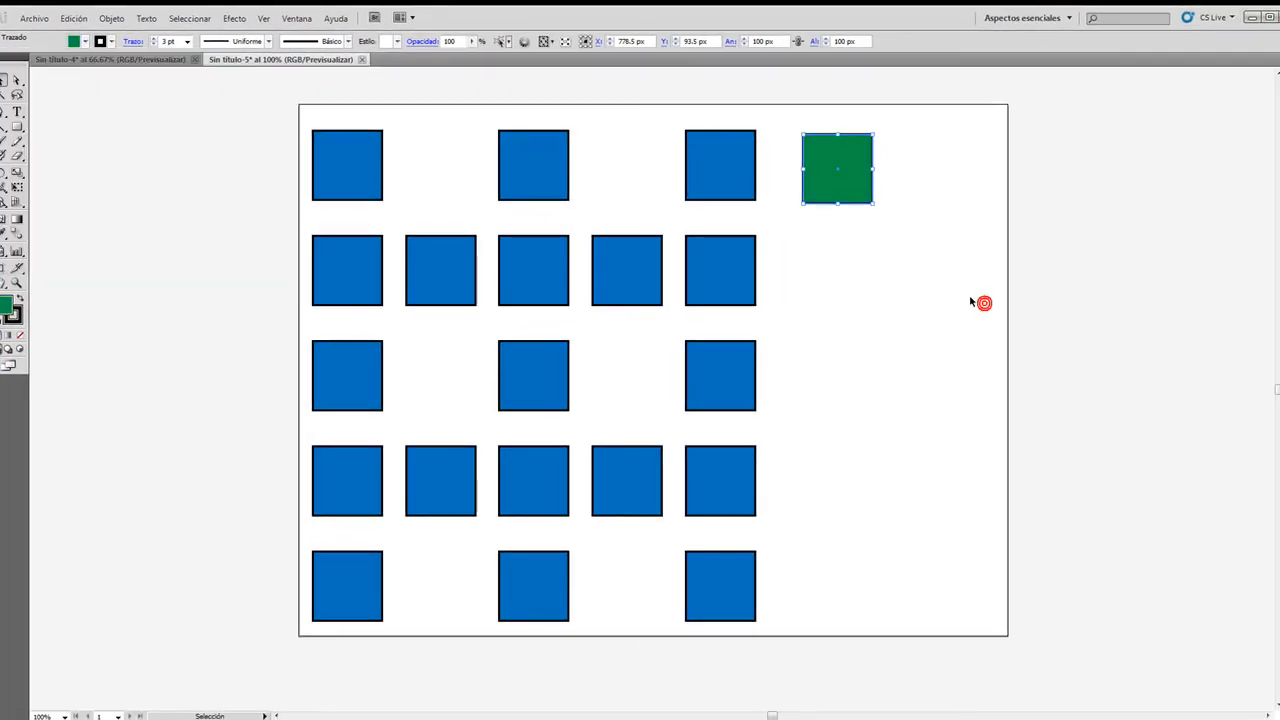
{"action": "left_click", "coordinate": [974, 274]}
- Duplicate the green square three times and place the copies to form a rough two-by-two group beside the blue grid
{"action": "left_click", "coordinate": [845, 184]}
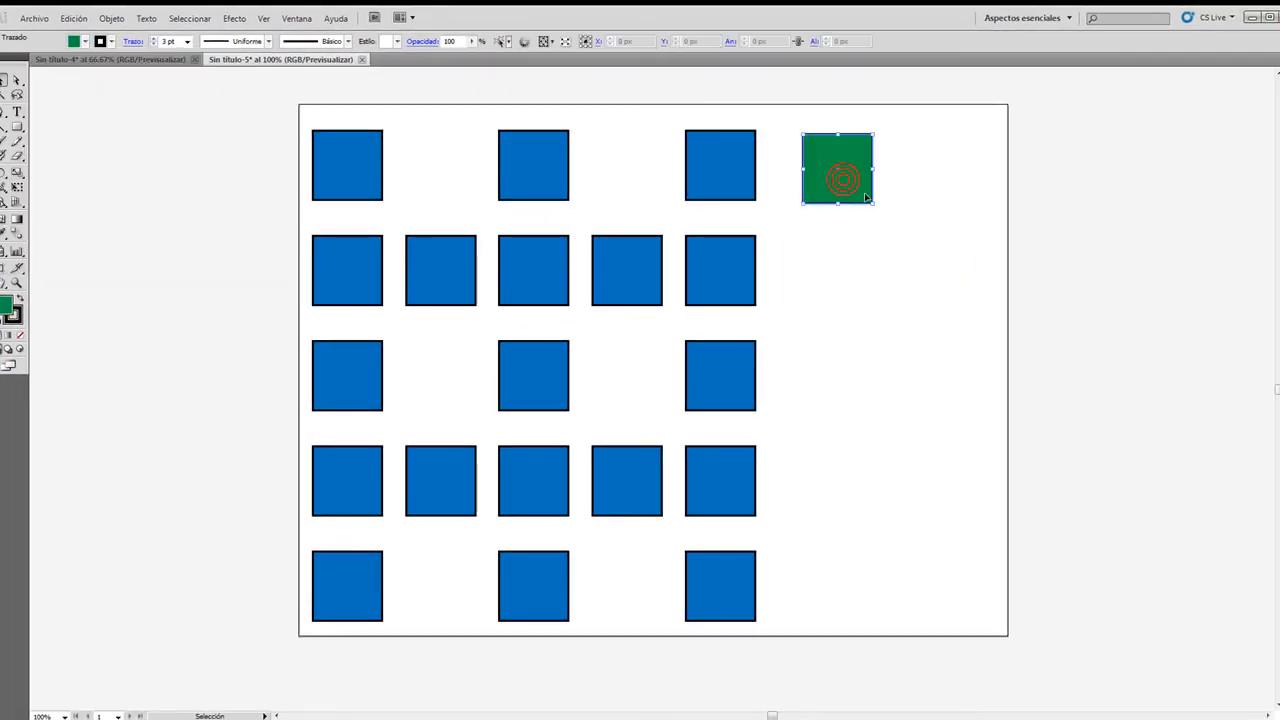
{"action": "key", "text": "ctrl+c"}
{"action": "key", "text": "ctrl+v"}
{"action": "left_click_drag", "start_coordinate": [665, 400], "coordinate": [976, 196]}
{"action": "key", "text": "ctrl+v"}
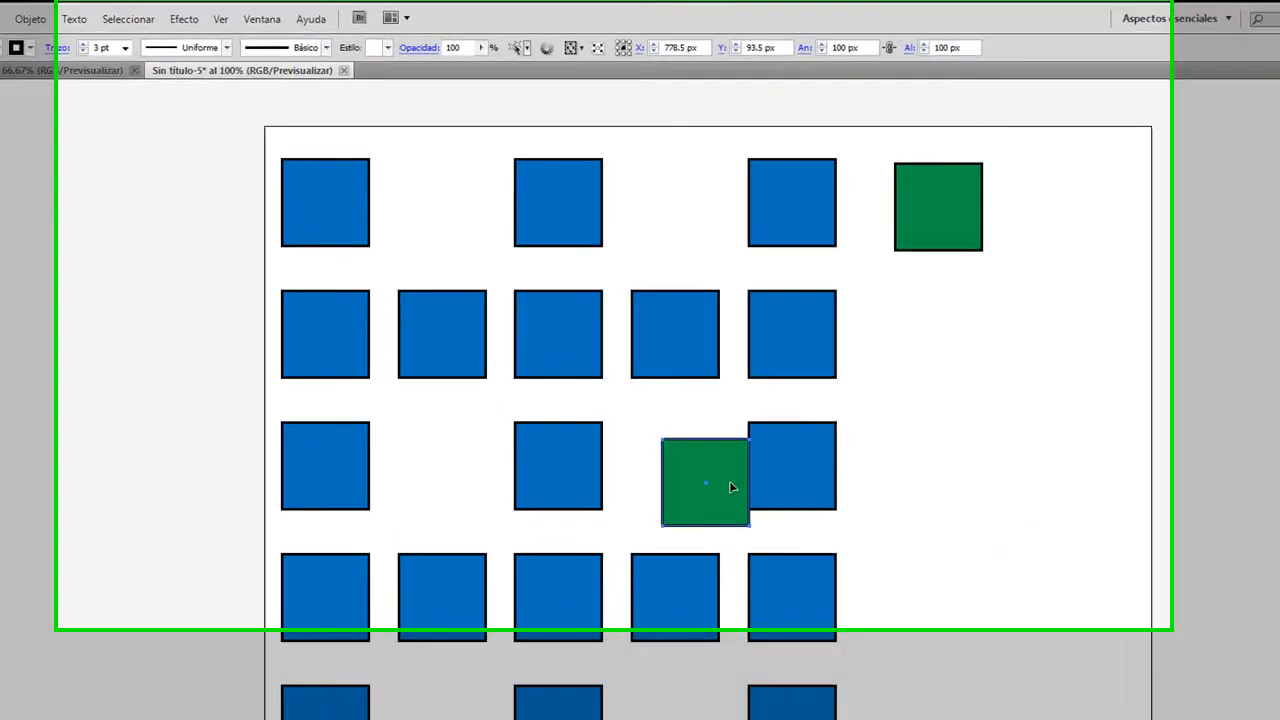
{"action": "left_click_drag", "start_coordinate": [755, 554], "coordinate": [1026, 446]}
{"action": "left_click_drag", "start_coordinate": [723, 571], "coordinate": [1200, 415]}
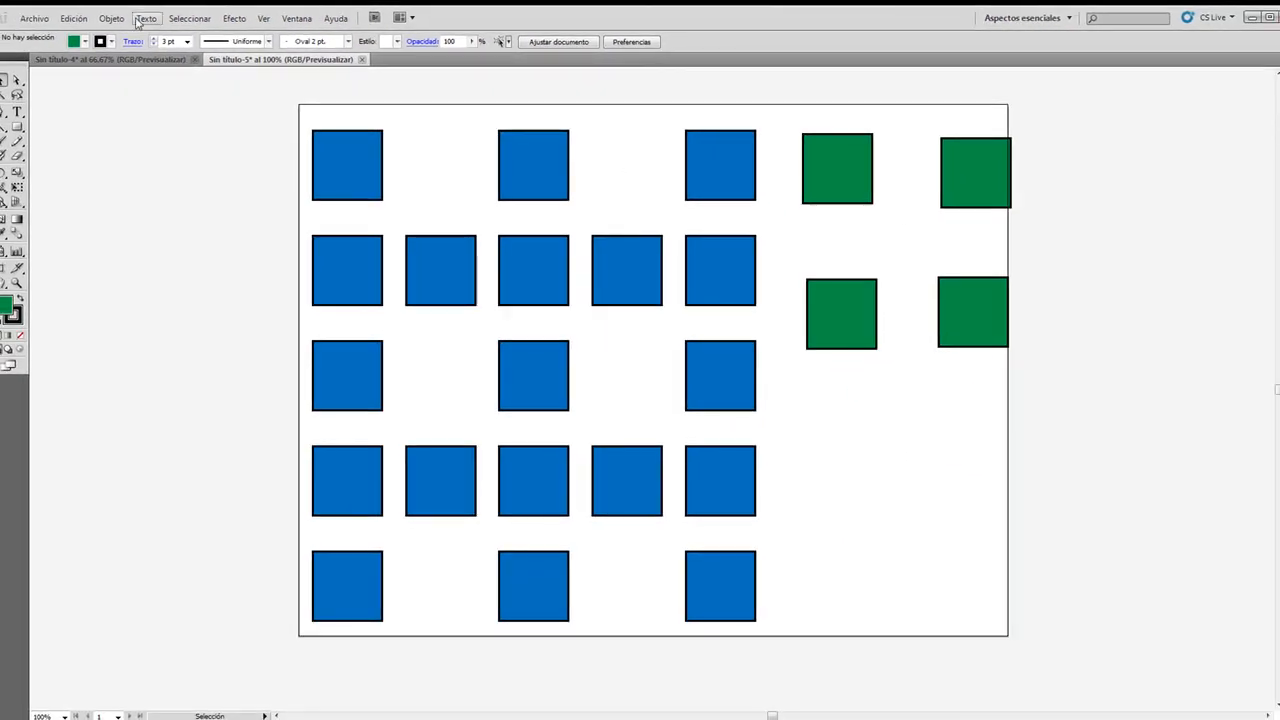
- Draw a 50 by 50 px rectangle in the space between the four green squares
{"action": "key", "text": "m"}
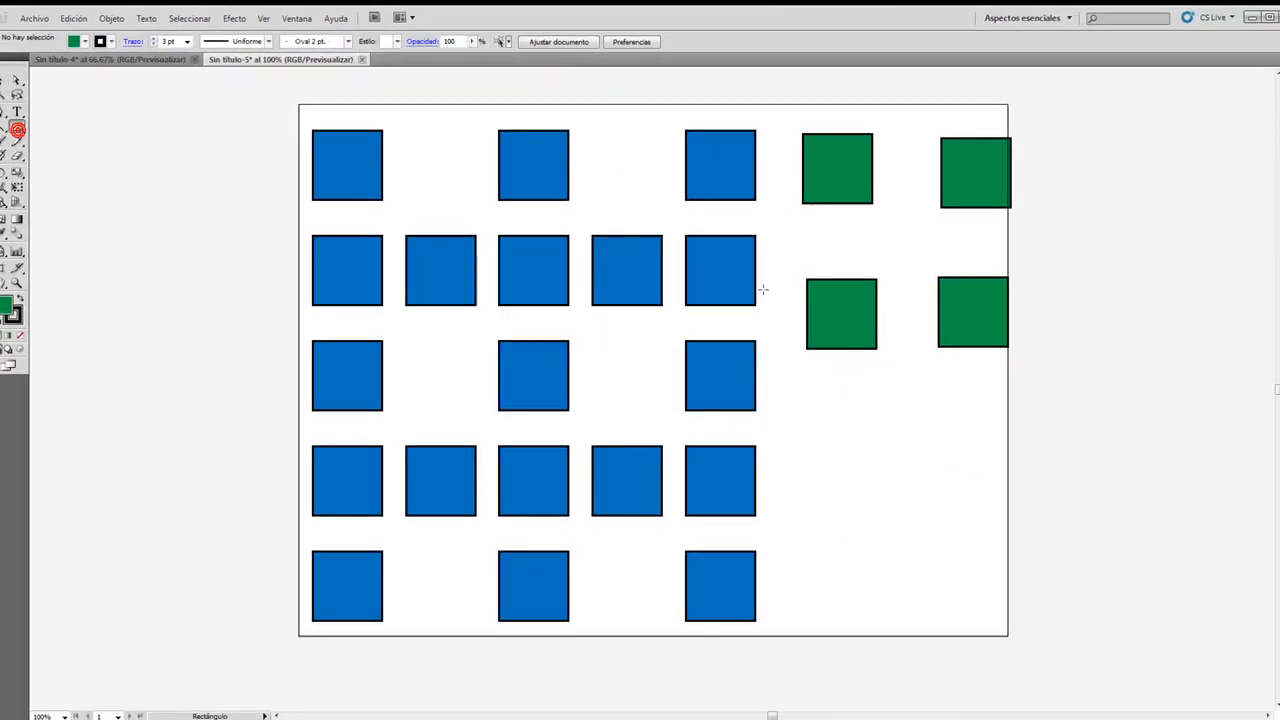
{"action": "left_click", "coordinate": [876, 235]}
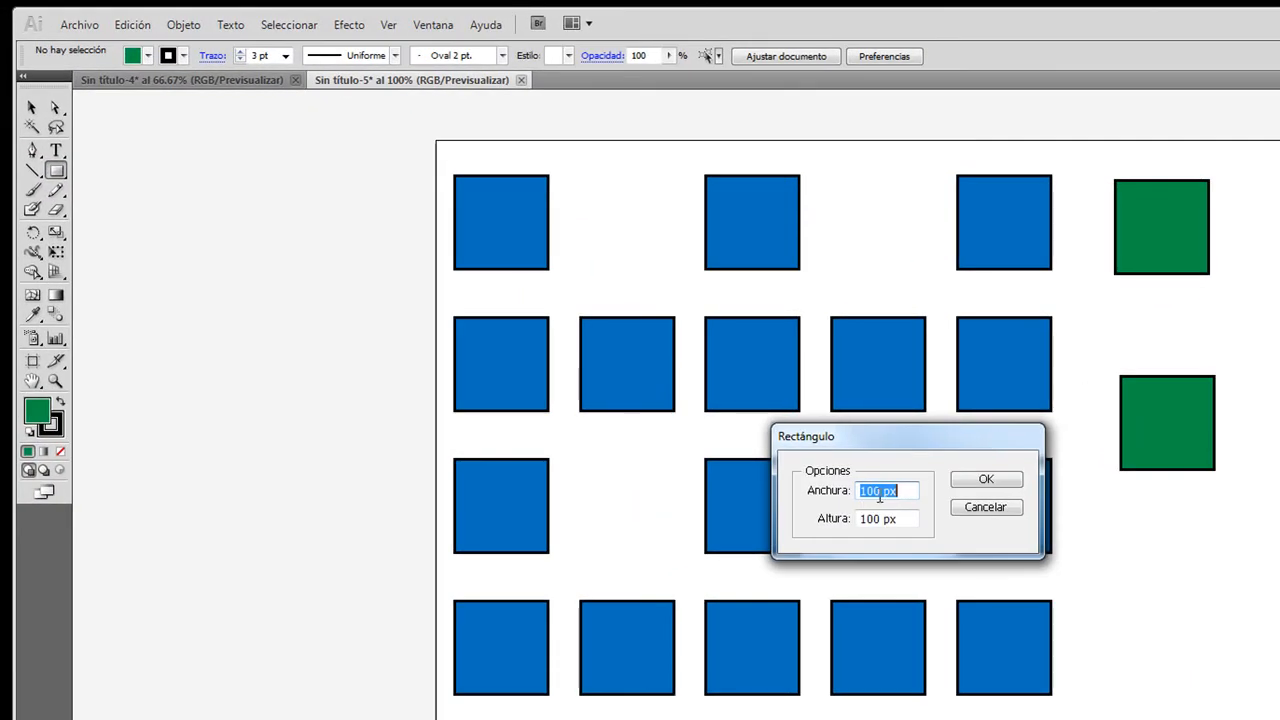
{"action": "double_click", "coordinate": [872, 491]}
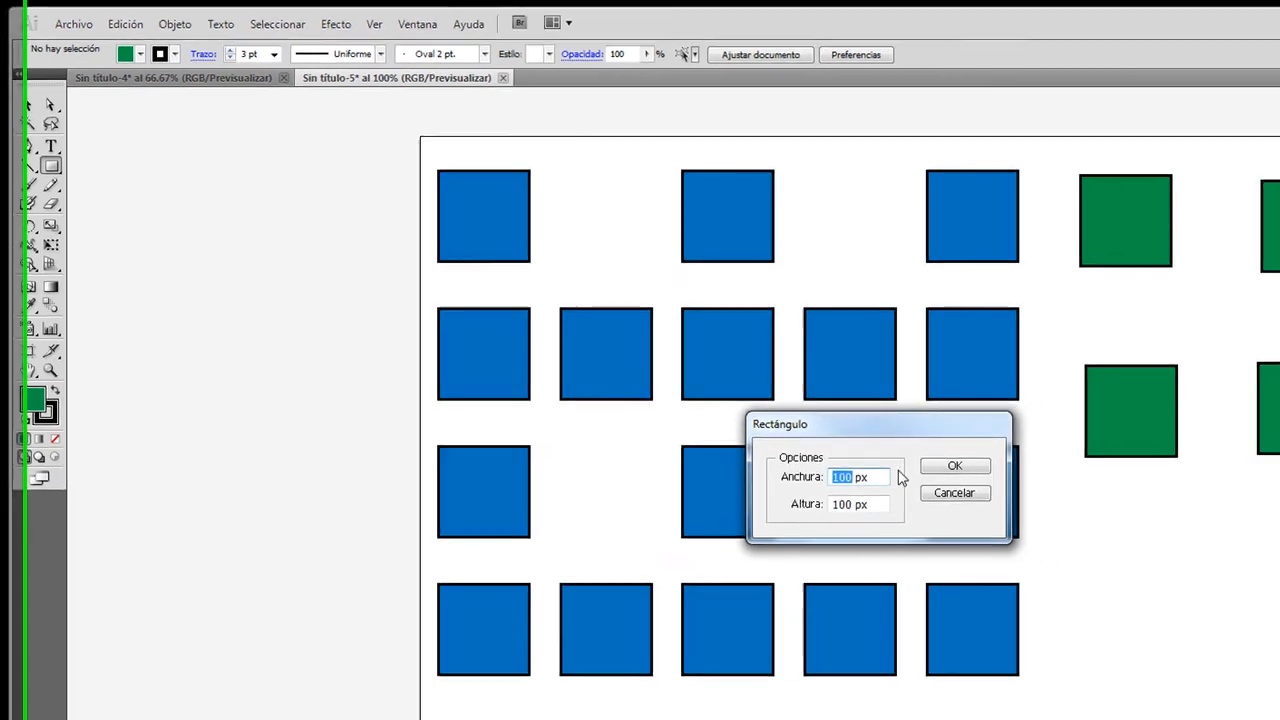
{"action": "type", "text": "50"}
{"action": "left_click_drag", "start_coordinate": [853, 504], "coordinate": [827, 508]}
{"action": "type", "text": "50"}
{"action": "left_click", "coordinate": [937, 467]}
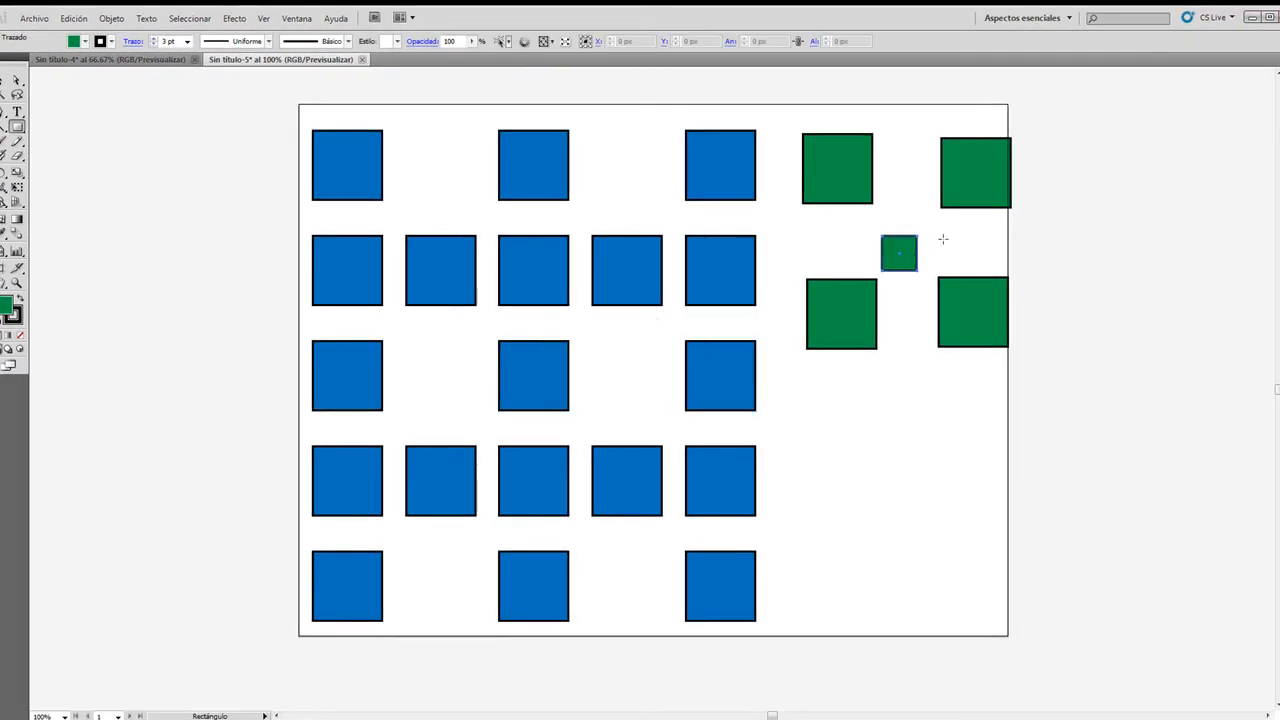
{"action": "left_click", "coordinate": [943, 239]}
{"action": "left_click", "coordinate": [712, 381]}
- Fill the small square between the green squares with orange
{"action": "left_click", "coordinate": [15, 81]}
{"action": "left_click", "coordinate": [6, 84]}
{"action": "key", "text": "v"}
{"action": "left_click", "coordinate": [85, 41]}
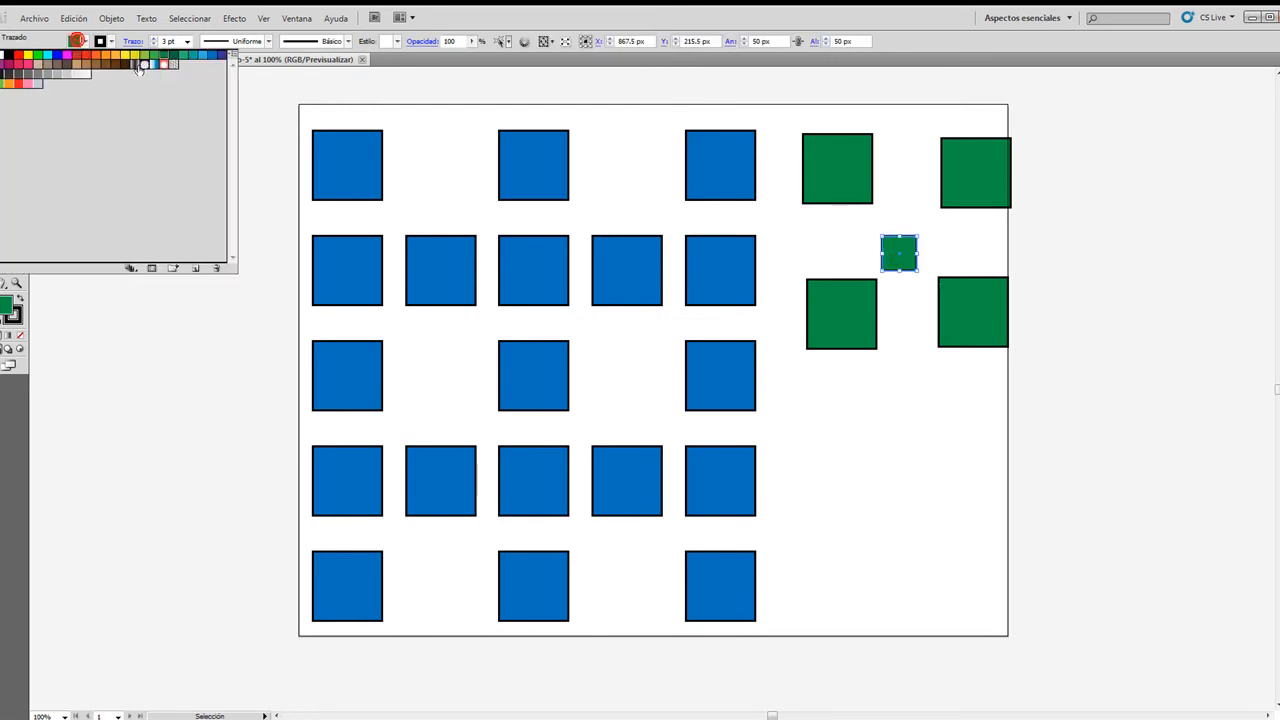
{"action": "left_click", "coordinate": [124, 55]}
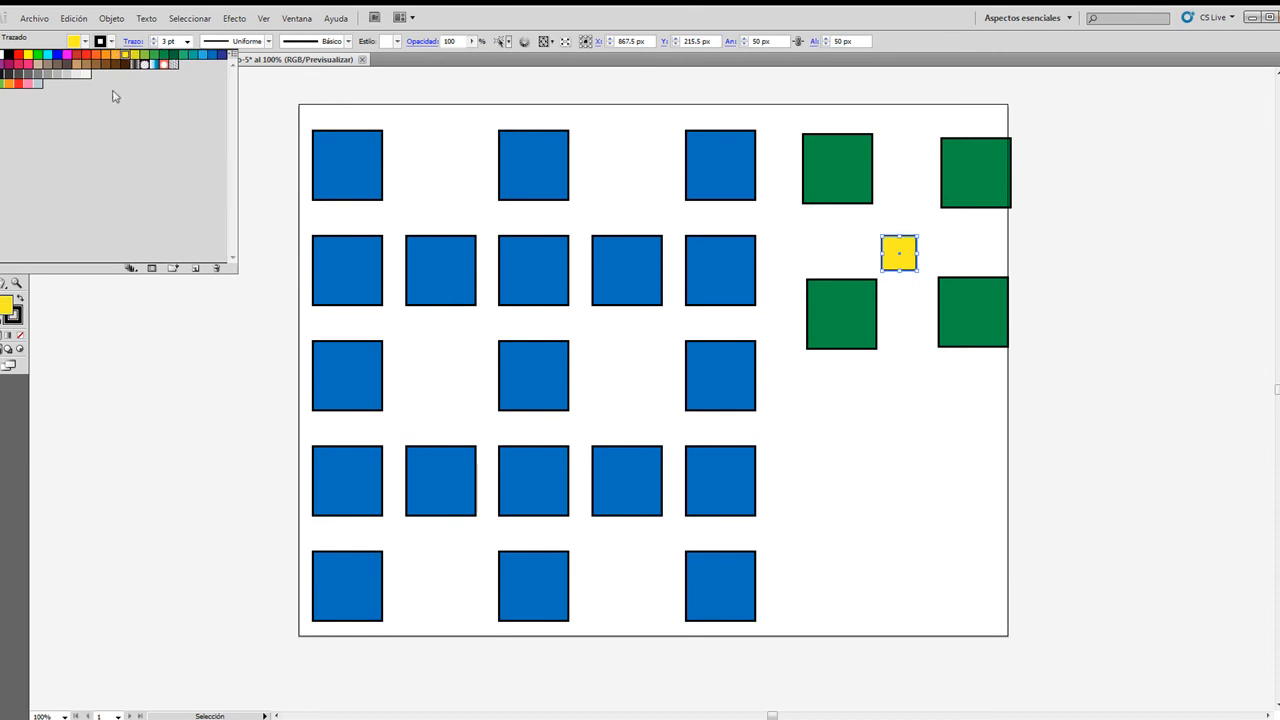
{"action": "left_click", "coordinate": [117, 58]}
{"action": "left_click", "coordinate": [1030, 274]}
- Duplicate the small orange square four times and scatter the copies around and below the green squares
{"action": "key", "text": "a"}
{"action": "key", "text": "ctrl+c"}
{"action": "key", "text": "ctrl+v"}
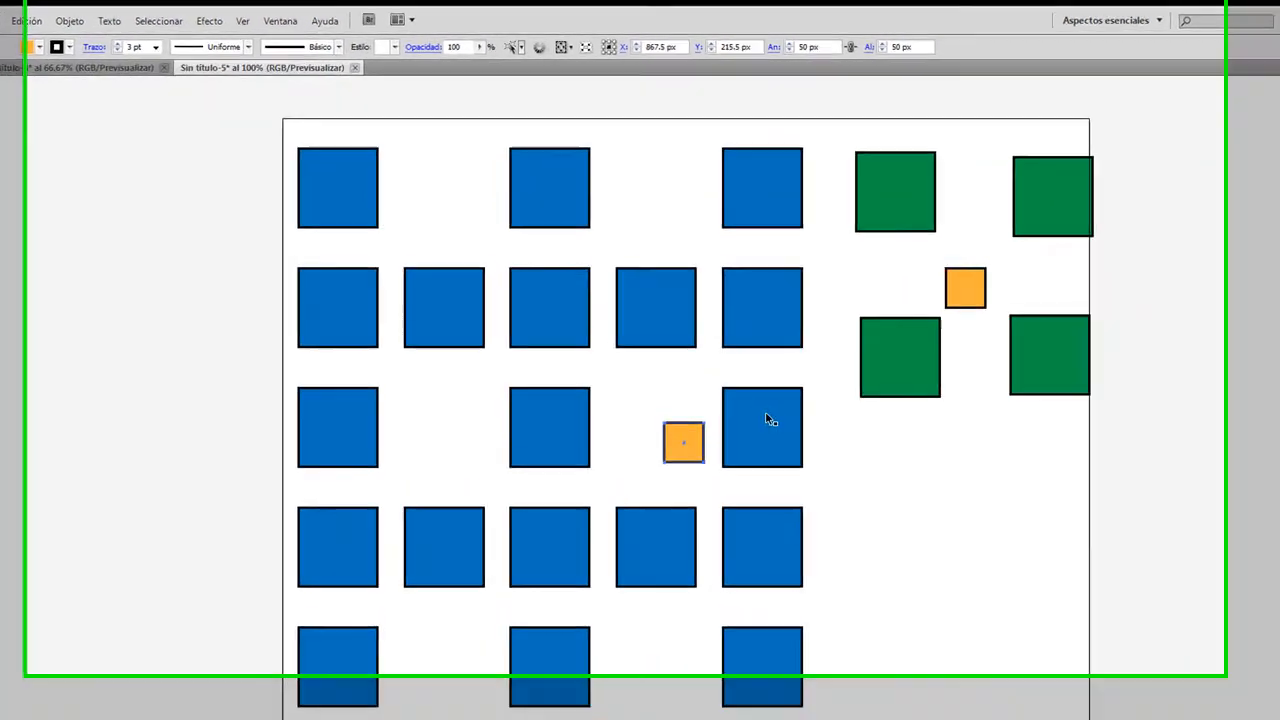
{"action": "left_click_drag", "start_coordinate": [711, 466], "coordinate": [952, 278]}
{"action": "key", "text": "ctrl+v"}
{"action": "left_click_drag", "start_coordinate": [721, 459], "coordinate": [1115, 475]}
{"action": "key", "text": "ctrl+v"}
{"action": "left_click_drag", "start_coordinate": [718, 470], "coordinate": [947, 477]}
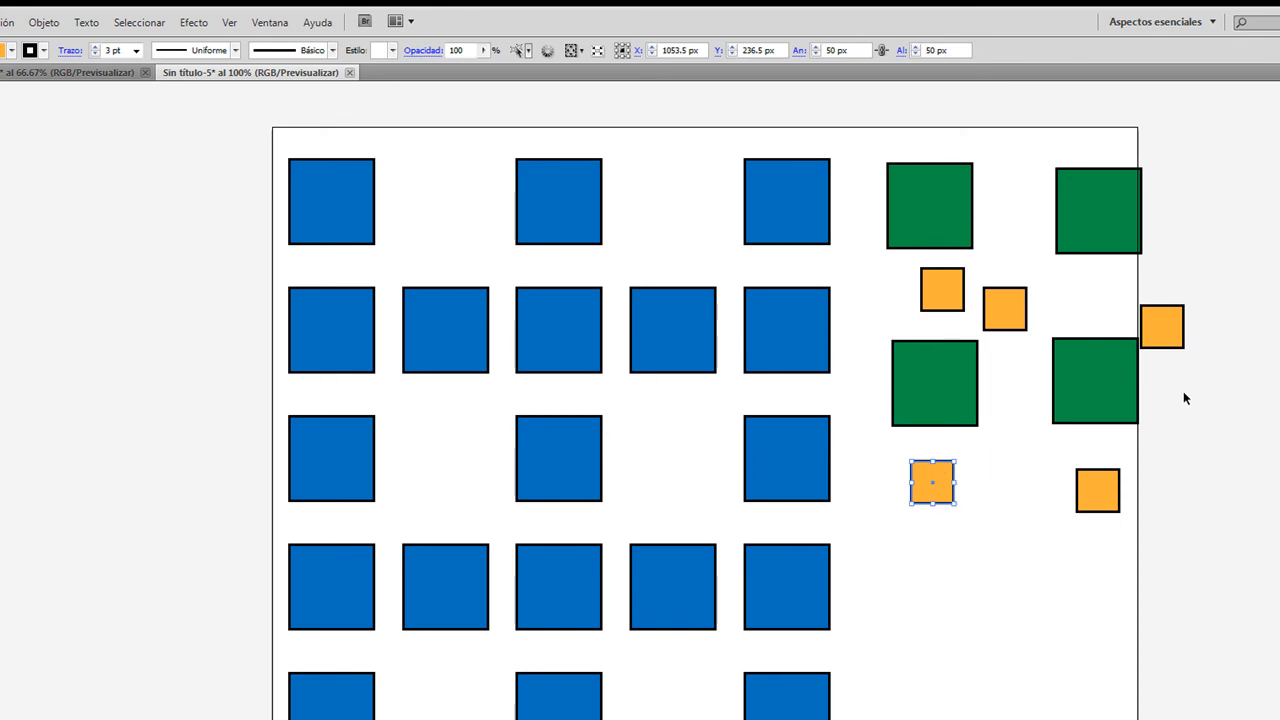
{"action": "left_click", "coordinate": [1217, 400]}
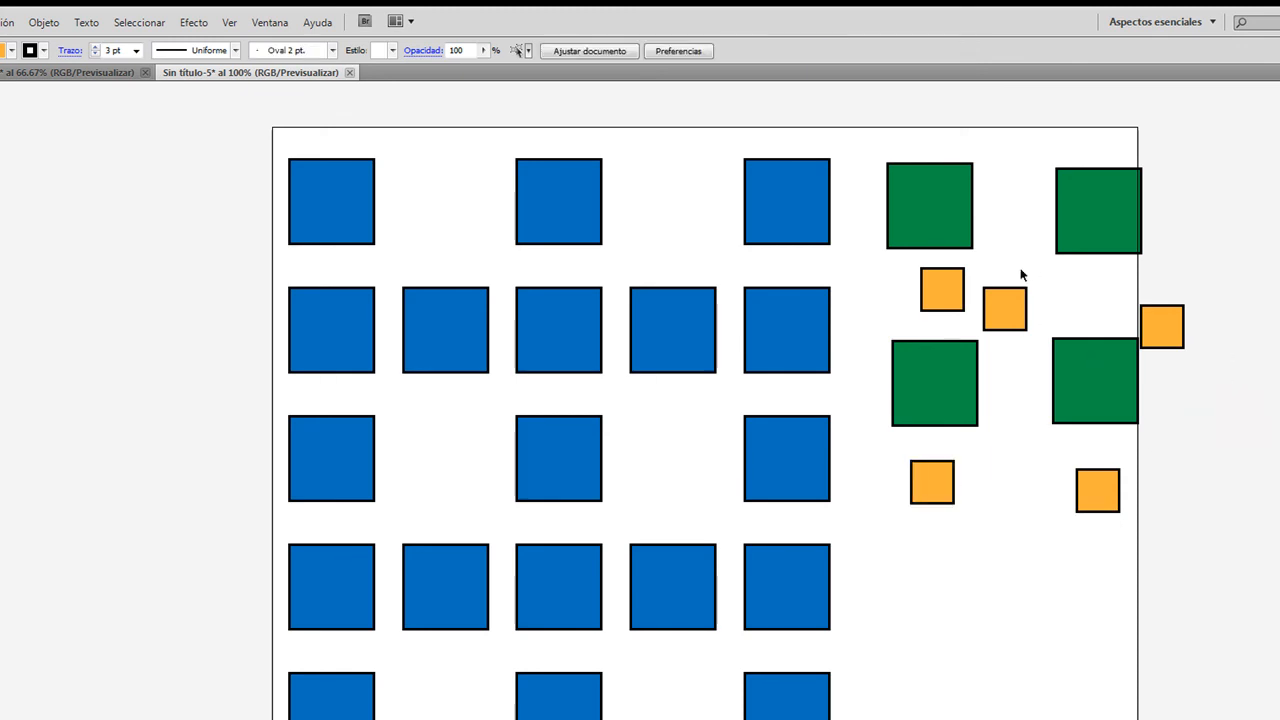
- Move one orange square into the lower orange row, another under the top-left green square, and the lower-left green square up beneath it
{"action": "left_click_drag", "start_coordinate": [953, 310], "coordinate": [1021, 498]}
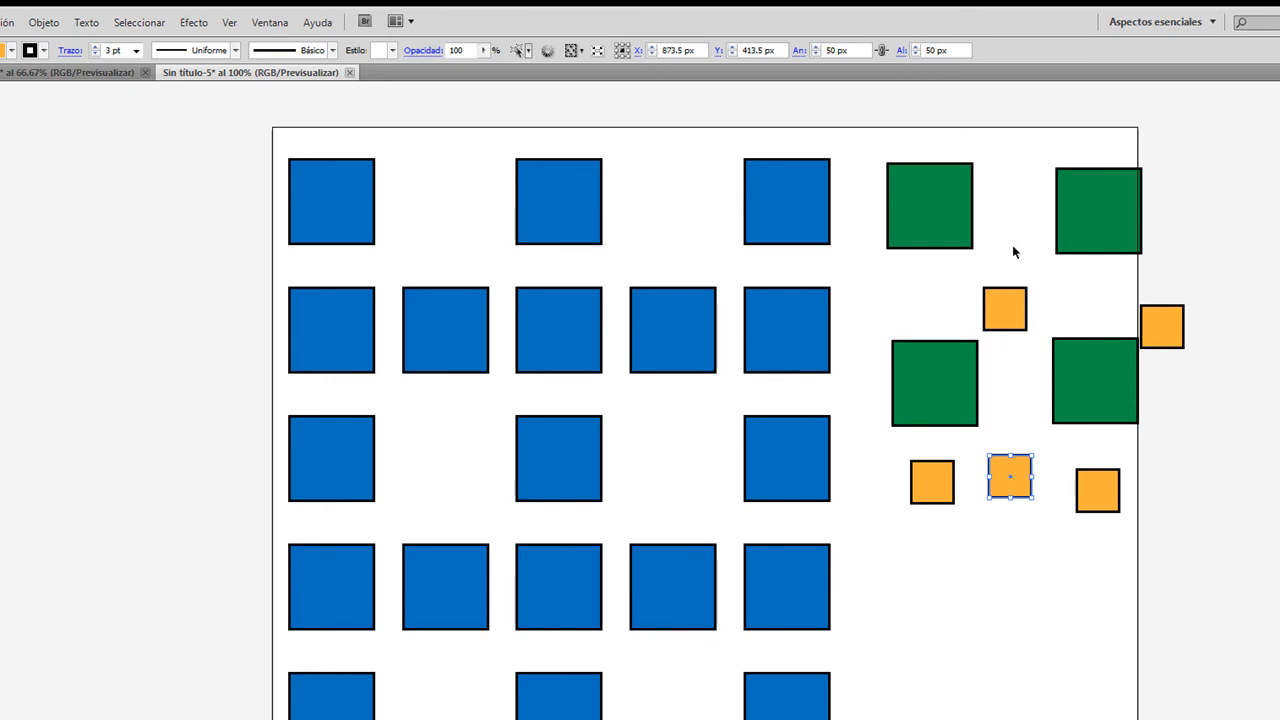
{"action": "left_click_drag", "start_coordinate": [968, 279], "coordinate": [953, 267]}
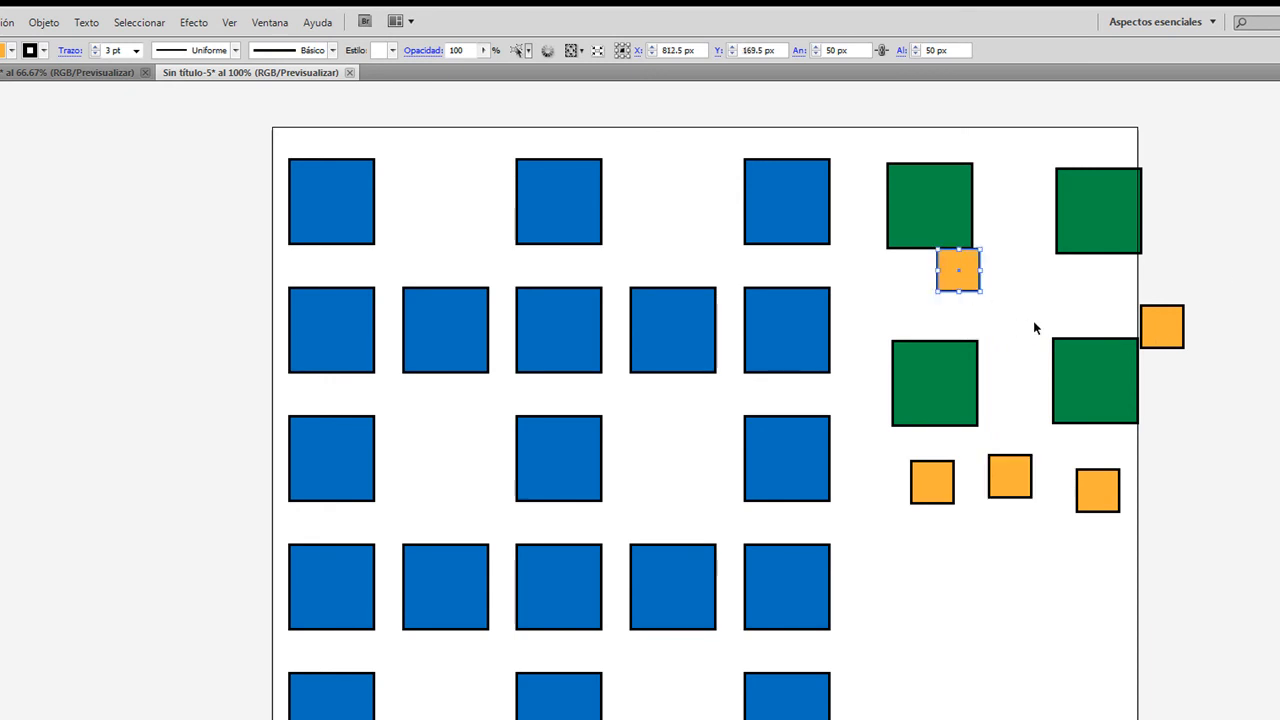
{"action": "left_click_drag", "start_coordinate": [937, 360], "coordinate": [941, 312]}
{"action": "left_click", "coordinate": [1025, 308]}
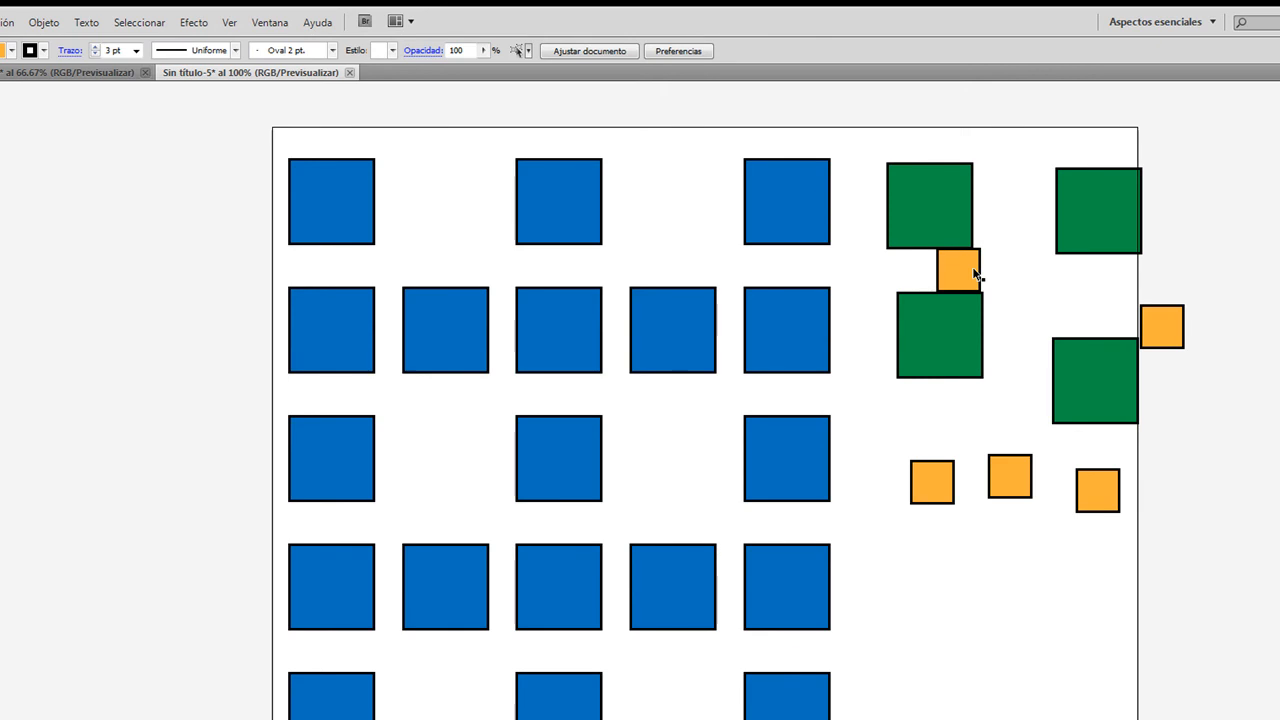
- Align the two green squares in the first column on their horizontal centres
{"action": "left_click_drag", "start_coordinate": [880, 143], "coordinate": [899, 327]}
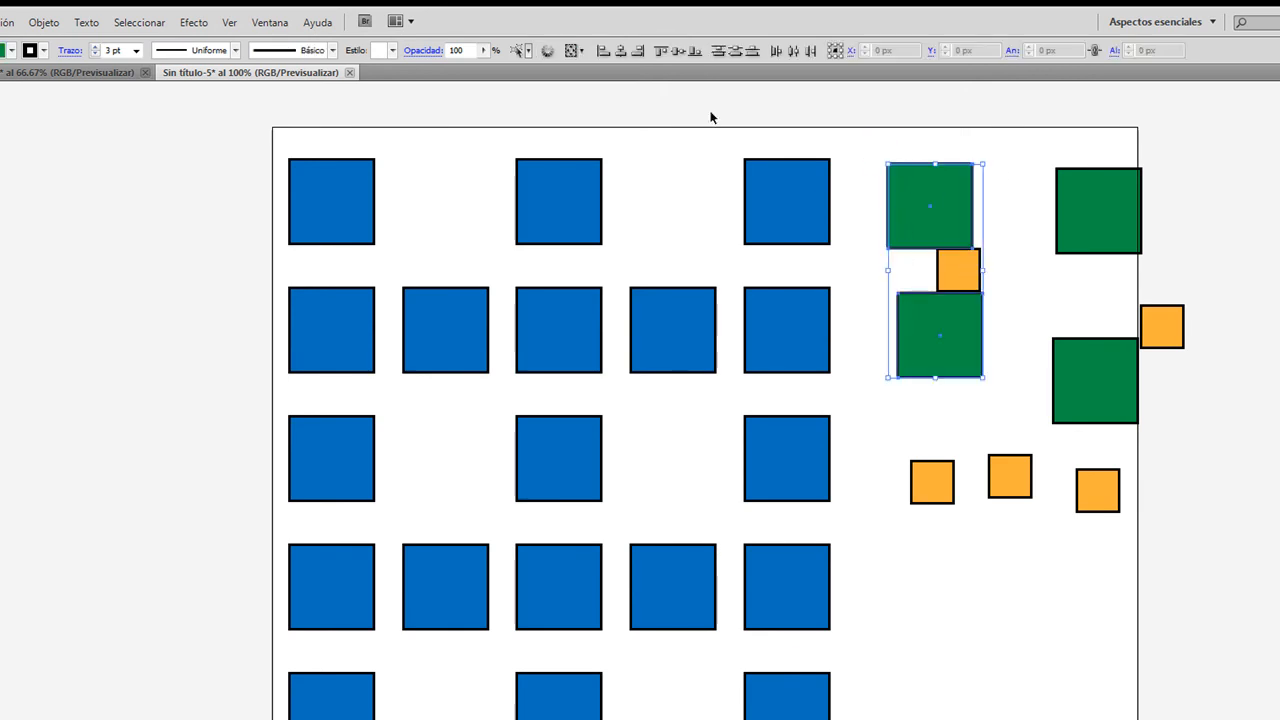
{"action": "left_click", "coordinate": [621, 50]}
{"action": "left_click", "coordinate": [1057, 300]}
- Nudge the orange square right to the inner corners of the first-column green squares and bring the upper-right green square in beside it
{"action": "left_click", "coordinate": [965, 272]}
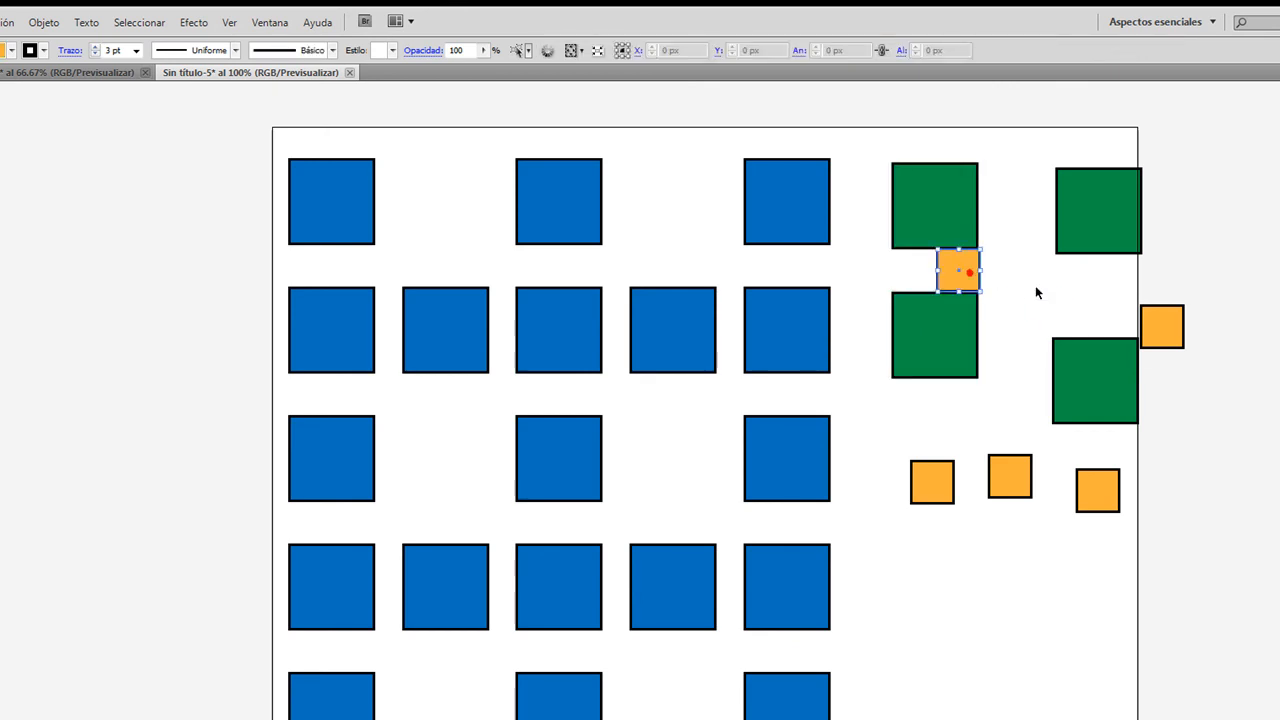
{"action": "key", "text": "Right"}
{"action": "key", "text": "Right"}
{"action": "key", "text": "Right"}
{"action": "key", "text": "Right"}
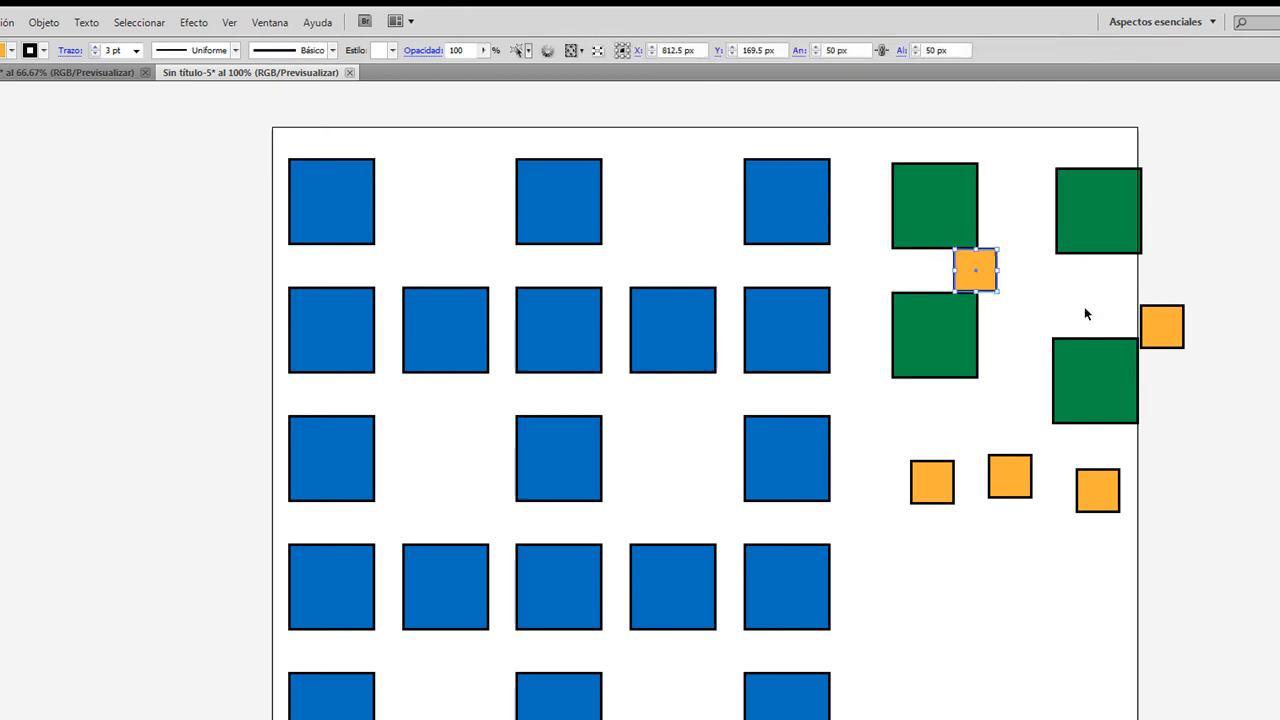
{"action": "left_click_drag", "start_coordinate": [1089, 208], "coordinate": [1029, 233]}
{"action": "left_click", "coordinate": [1081, 289]}
{"action": "key", "text": "Right"}
{"action": "key", "text": "Right"}
{"action": "key", "text": "Right"}
{"action": "key", "text": "Right"}
{"action": "key", "text": "Right"}
{"action": "key", "text": "Right"}
{"action": "key", "text": "Right"}
{"action": "left_click", "coordinate": [1066, 278]}
- Move the lower-right green square to the orange square's corner and centre it vertically on the lower-left green square as key object
{"action": "left_click_drag", "start_coordinate": [1088, 381], "coordinate": [1057, 335]}
{"action": "left_click", "coordinate": [1064, 398]}
{"action": "left_click_drag", "start_coordinate": [1106, 401], "coordinate": [949, 335]}
{"action": "left_click", "coordinate": [951, 313]}
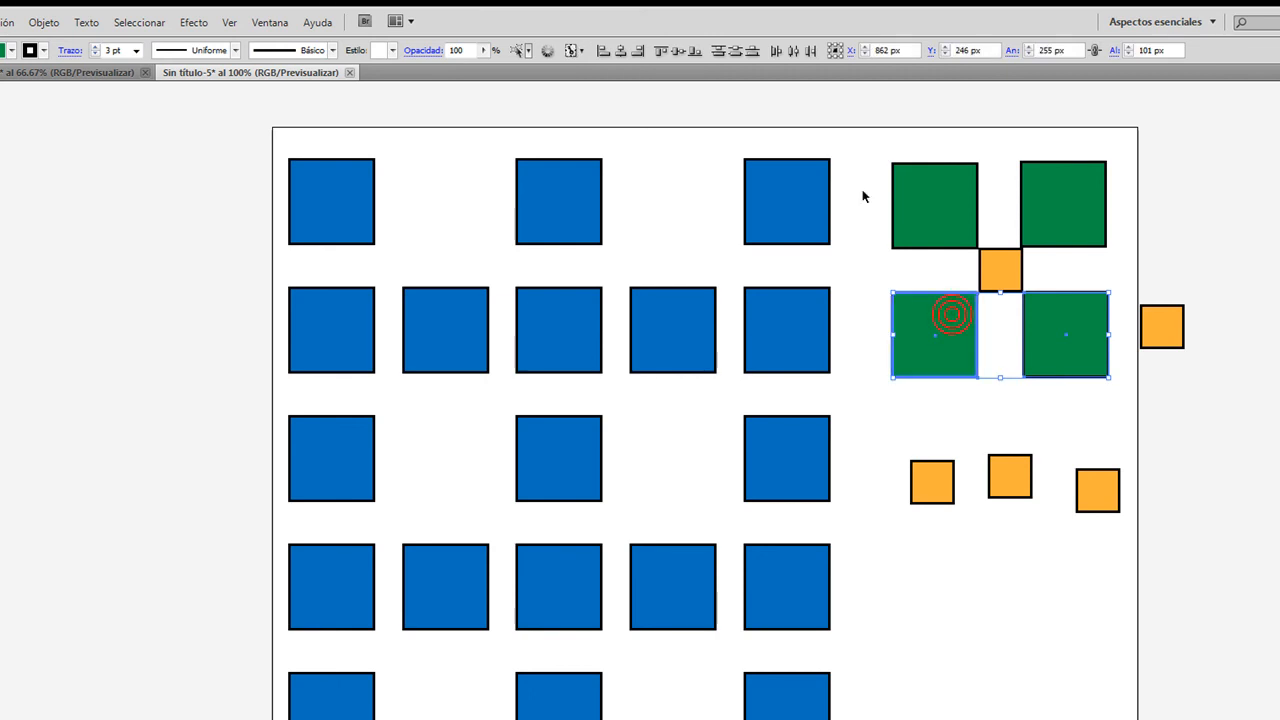
{"action": "left_click", "coordinate": [680, 51]}
{"action": "left_click", "coordinate": [1205, 213]}
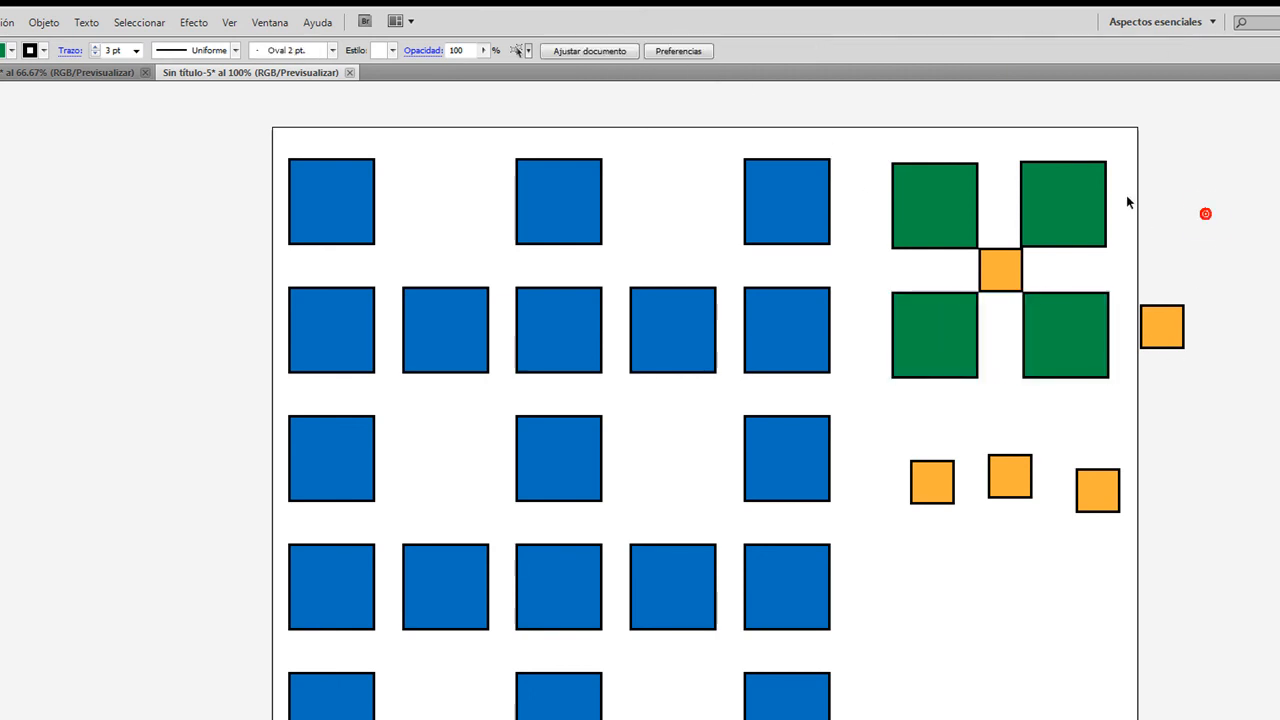
- Align the upper-right green square horizontally to the centre of the lower-right one, used as key object
{"action": "left_click_drag", "start_coordinate": [1116, 217], "coordinate": [1068, 386]}
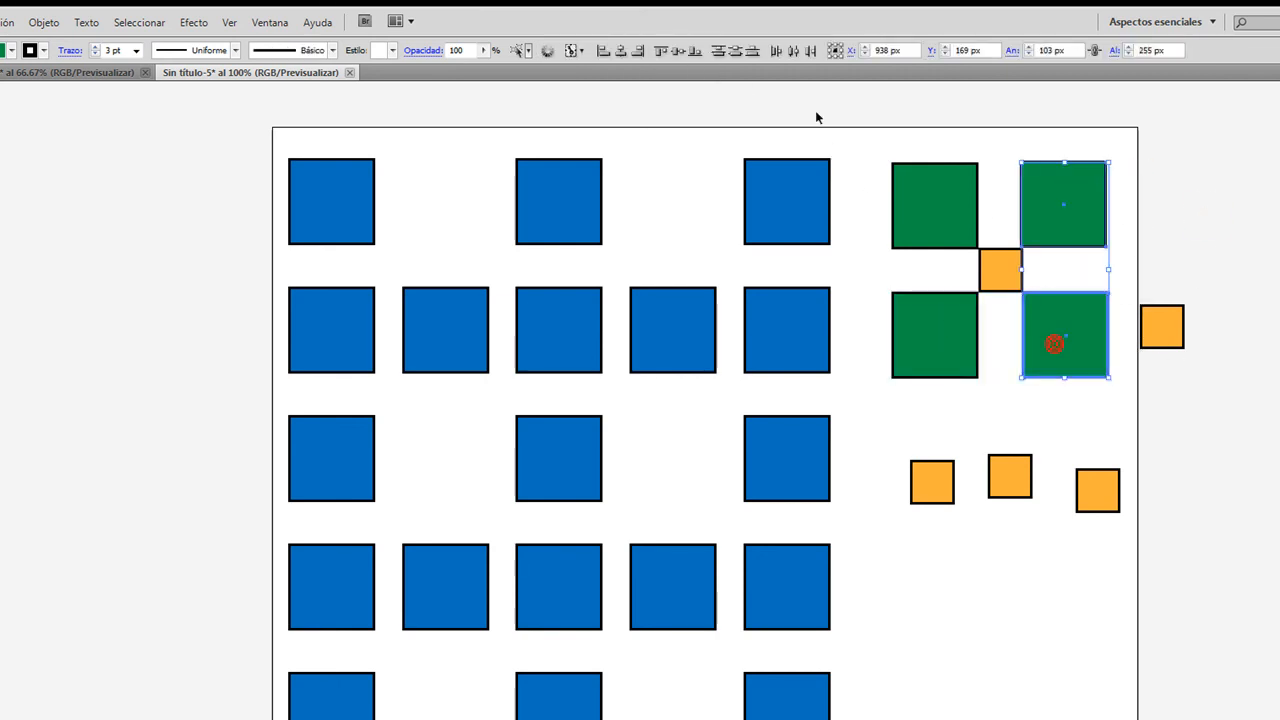
{"action": "left_click", "coordinate": [621, 51]}
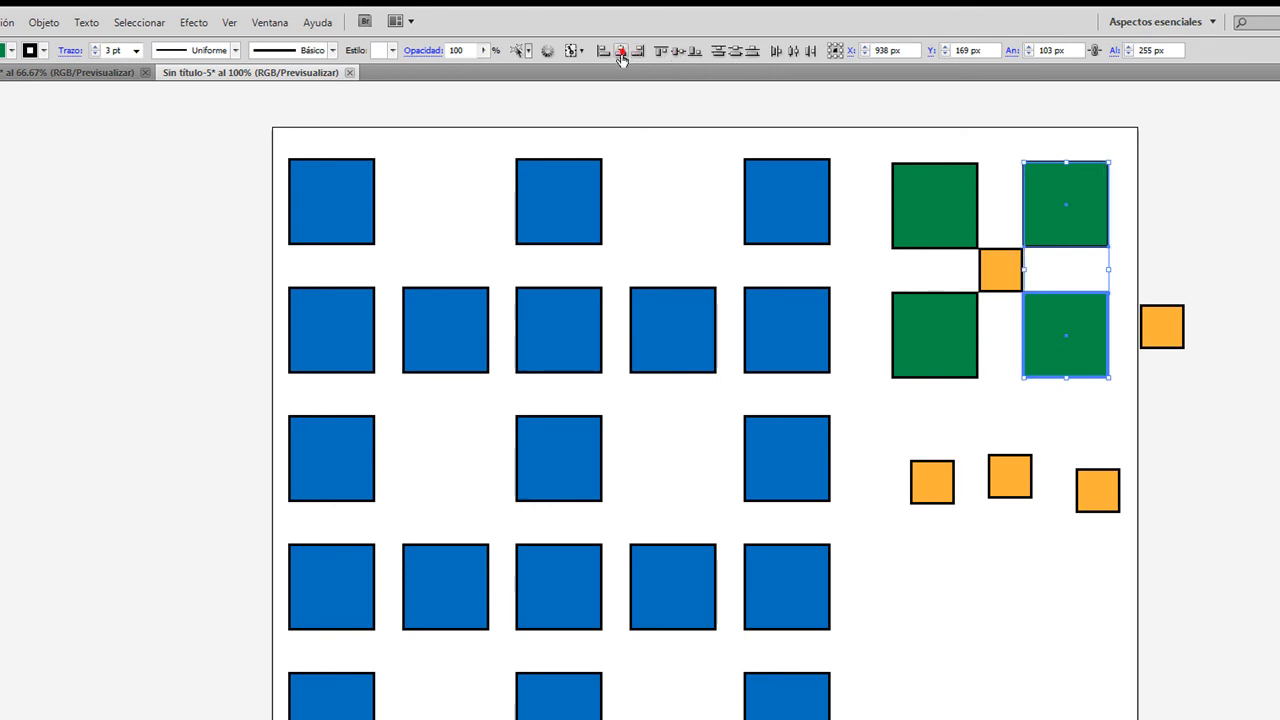
{"action": "left_click", "coordinate": [1226, 198]}
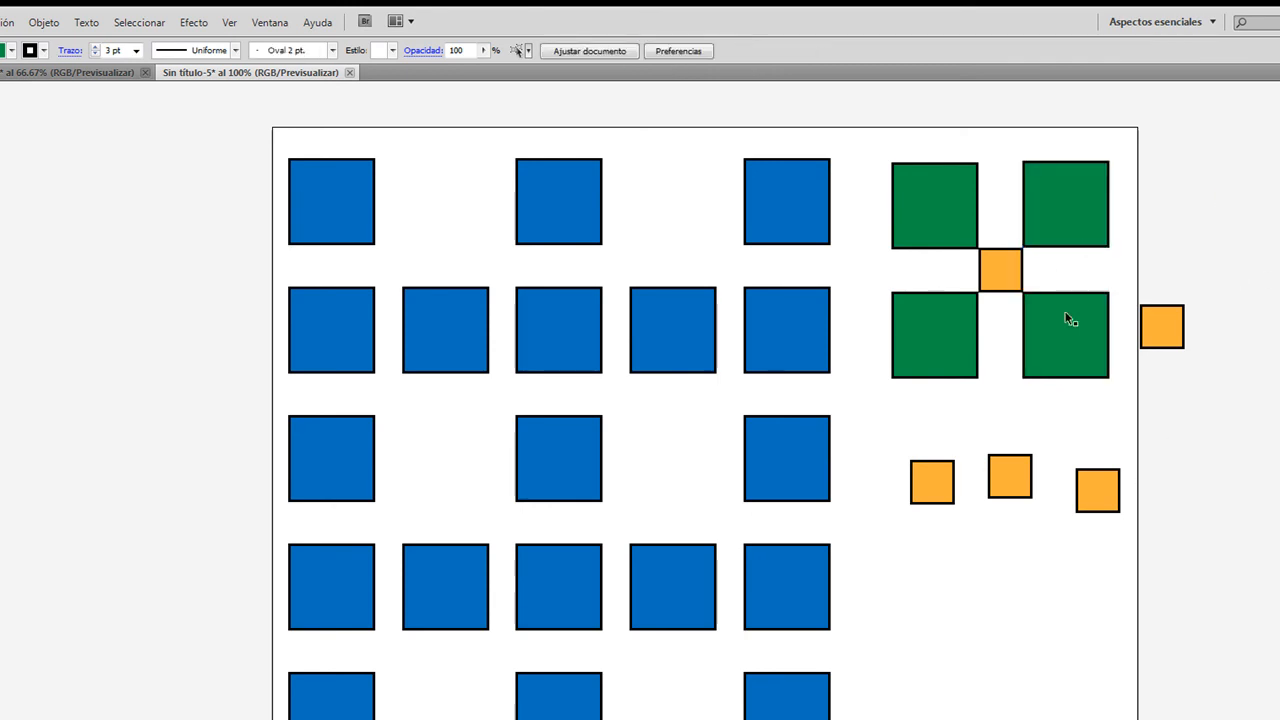
- Move the four loose orange squares so that one lies on each green square
{"action": "left_click_drag", "start_coordinate": [1168, 340], "coordinate": [1076, 211]}
{"action": "left_click_drag", "start_coordinate": [1012, 481], "coordinate": [950, 212]}
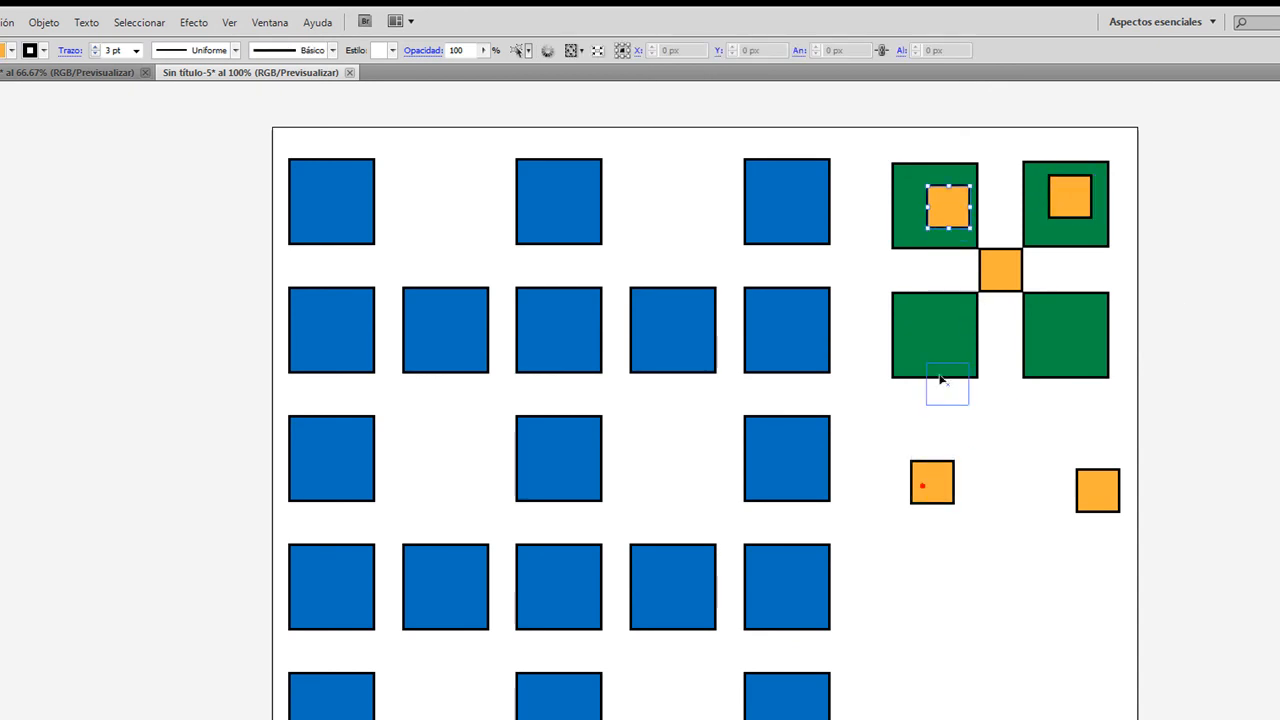
{"action": "left_click_drag", "start_coordinate": [933, 480], "coordinate": [938, 339]}
{"action": "left_click_drag", "start_coordinate": [1096, 473], "coordinate": [1067, 314]}
- Align the orange square with the left and top edges of the upper-left green square
{"action": "left_click_drag", "start_coordinate": [851, 126], "coordinate": [981, 214]}
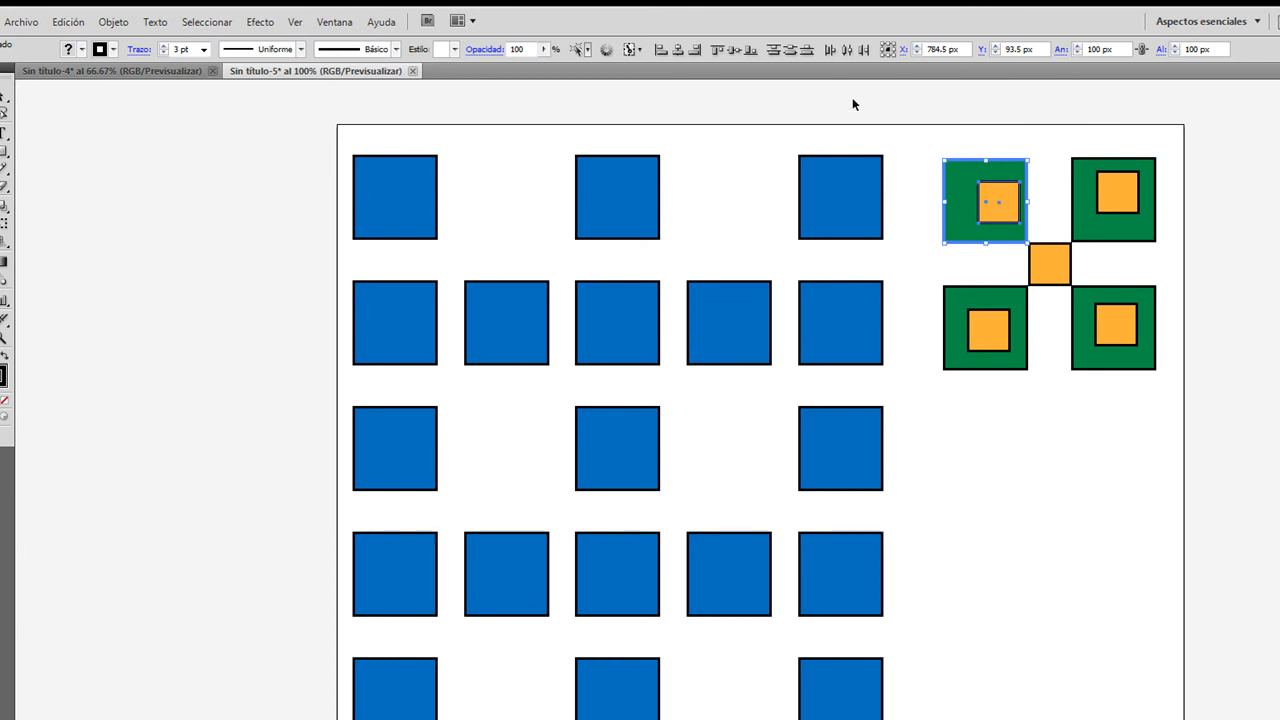
{"action": "left_click", "coordinate": [661, 49]}
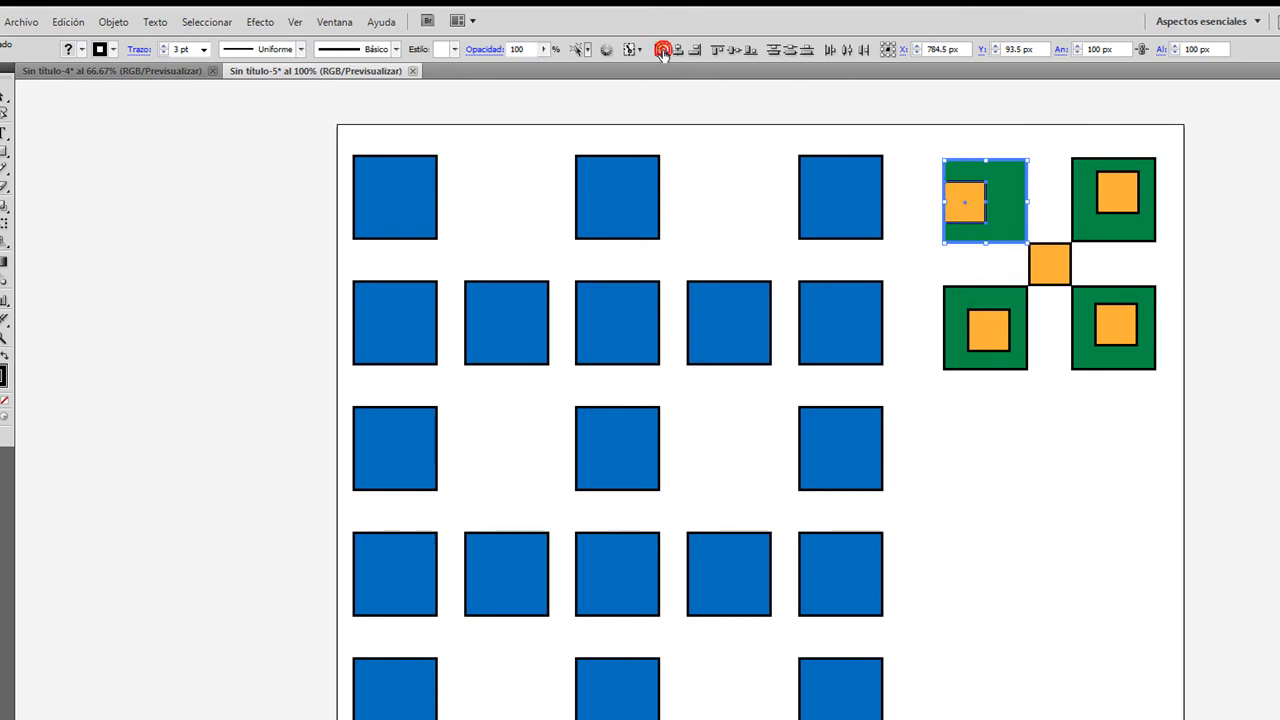
{"action": "left_click", "coordinate": [716, 49]}
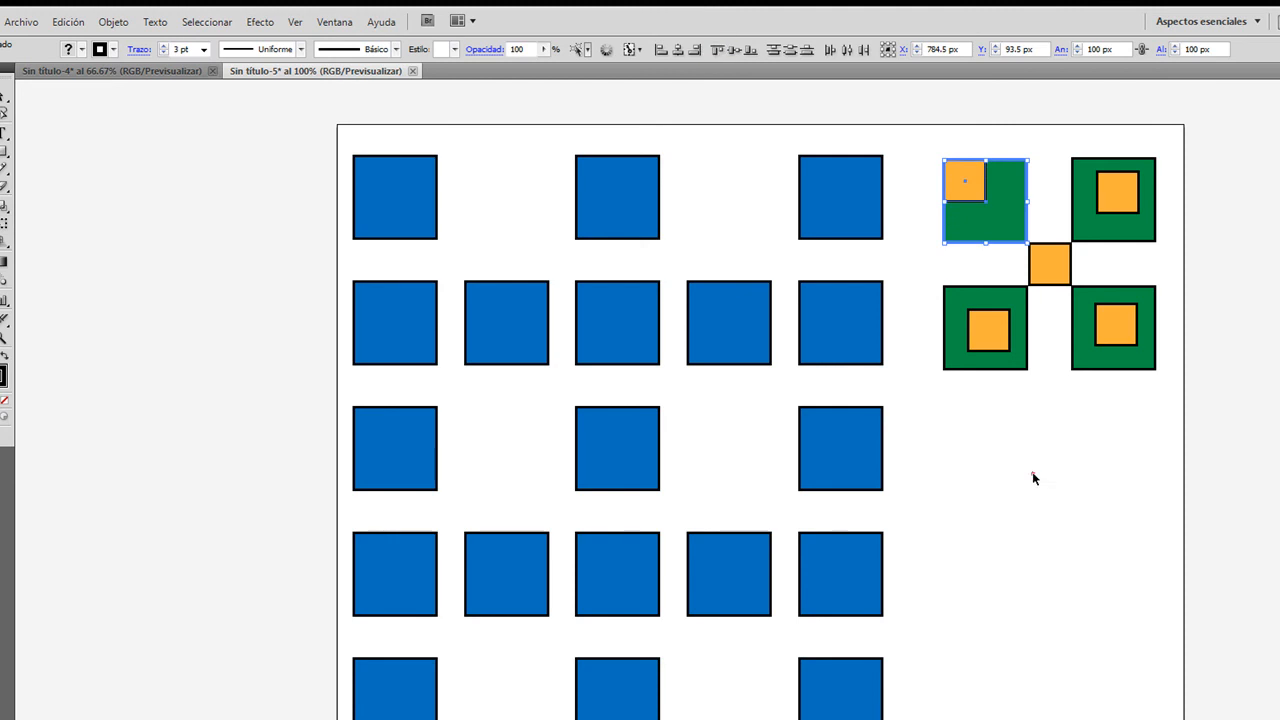
{"action": "left_click", "coordinate": [1032, 472]}
- Align the orange square with the left and bottom edges of the lower-left green square as key object
{"action": "left_click_drag", "start_coordinate": [994, 452], "coordinate": [970, 312]}
{"action": "left_click", "coordinate": [956, 333]}
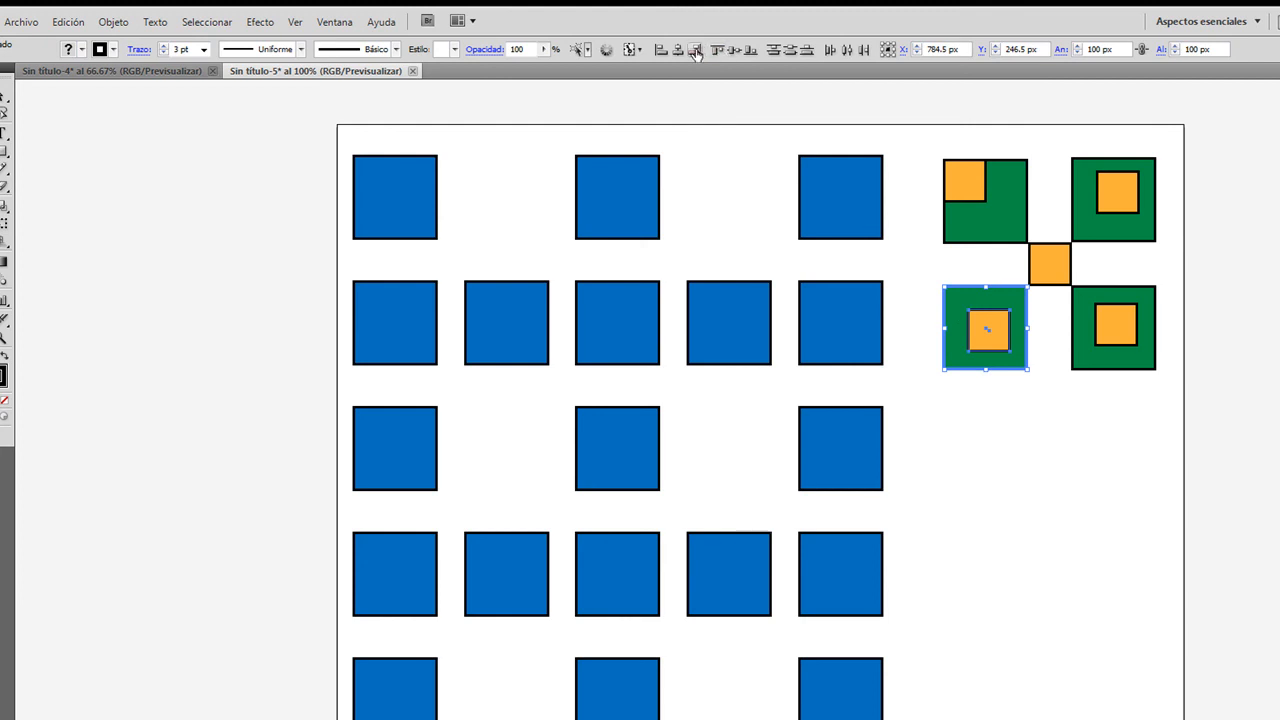
{"action": "left_click", "coordinate": [661, 49]}
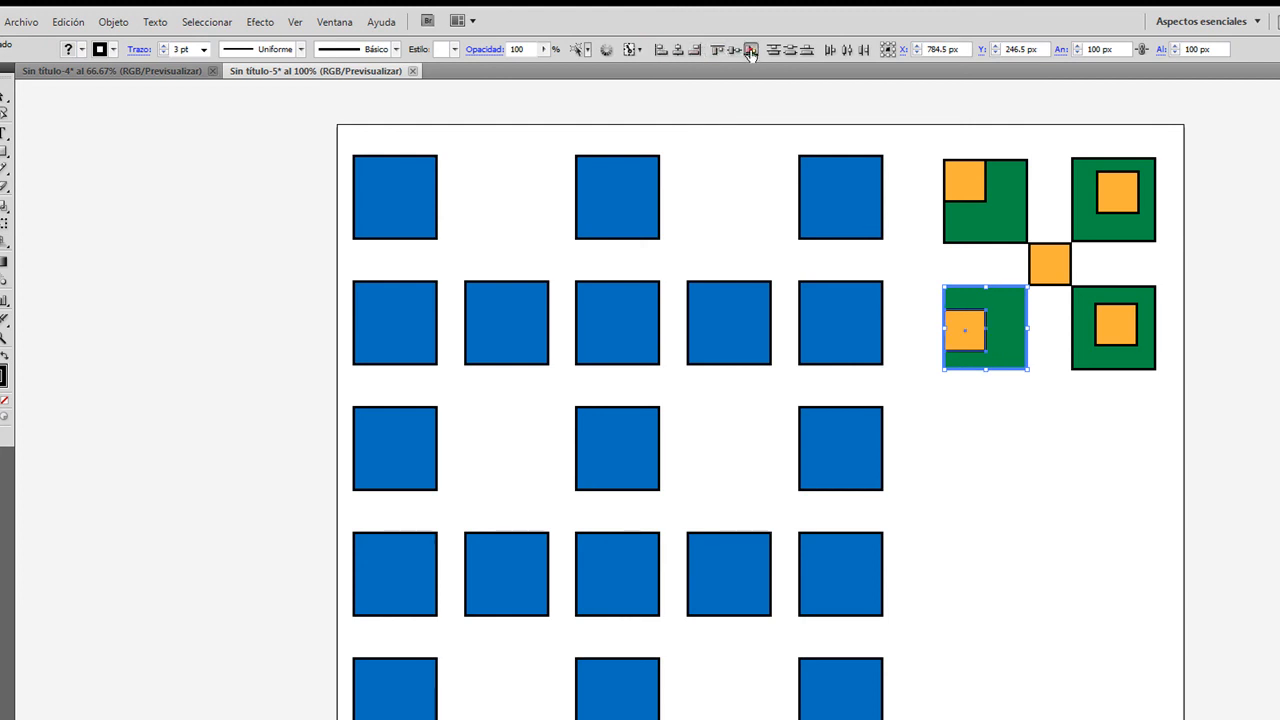
{"action": "left_click", "coordinate": [742, 52]}
{"action": "left_click", "coordinate": [1069, 512]}
- Align the orange square with the right and bottom edges of the lower-right green square
{"action": "left_click_drag", "start_coordinate": [1196, 430], "coordinate": [1090, 320]}
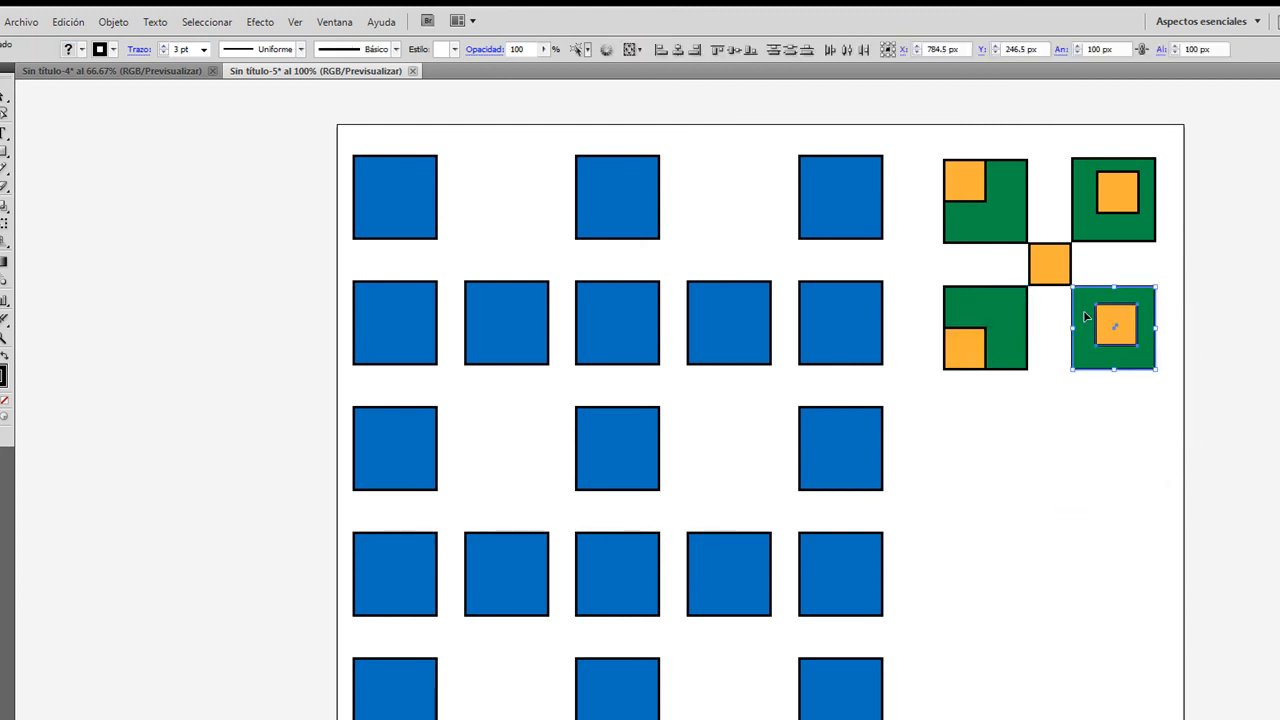
{"action": "left_click", "coordinate": [695, 51]}
{"action": "left_click", "coordinate": [751, 50]}
- Align the orange square with the right and top edges of the upper-right green square
{"action": "left_click_drag", "start_coordinate": [1213, 224], "coordinate": [1085, 176]}
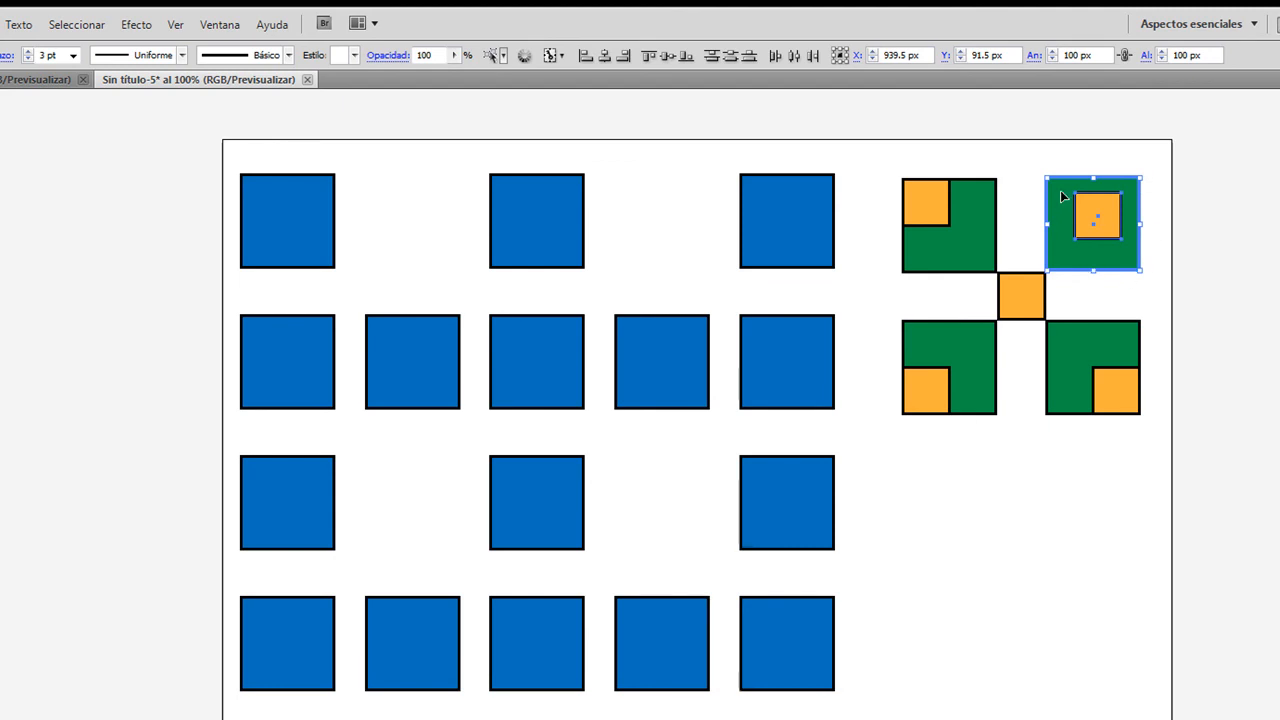
{"action": "left_click", "coordinate": [622, 56]}
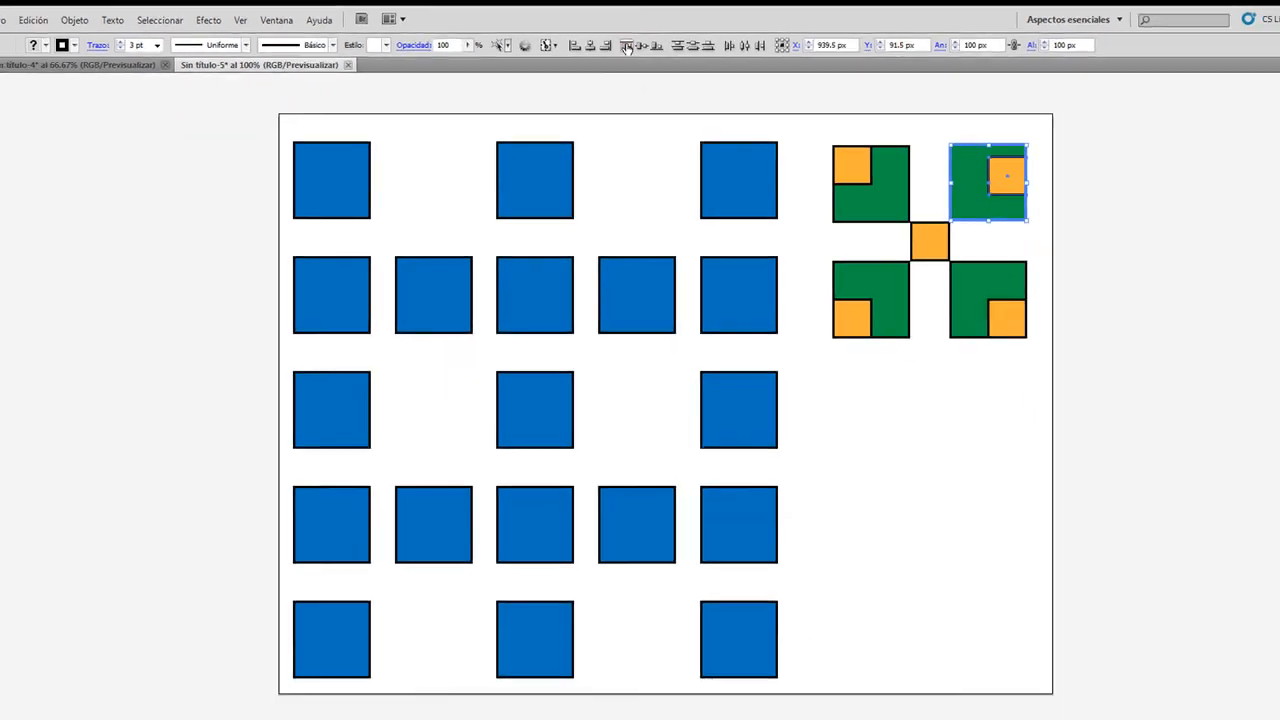
{"action": "left_click", "coordinate": [649, 56]}
{"action": "left_click", "coordinate": [1139, 289]}
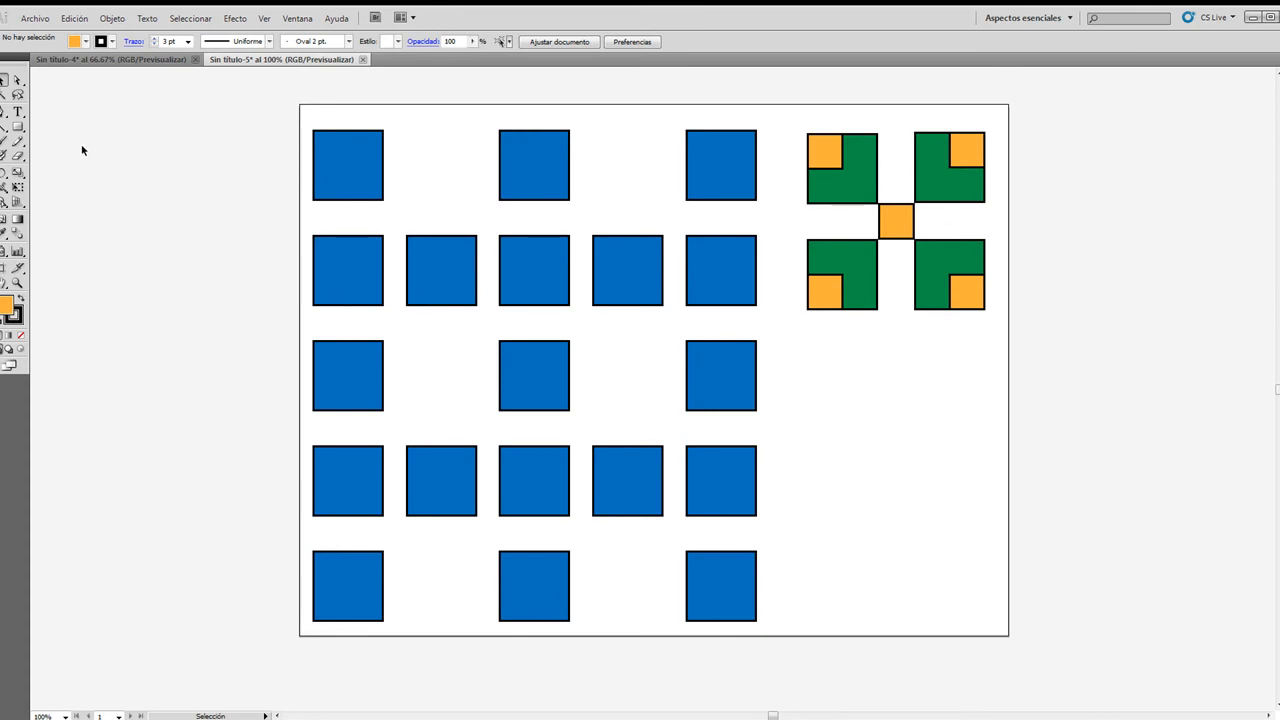
- Draw a 300 by 300 px rectangle below the group of green squares
{"action": "left_click", "coordinate": [20, 126]}
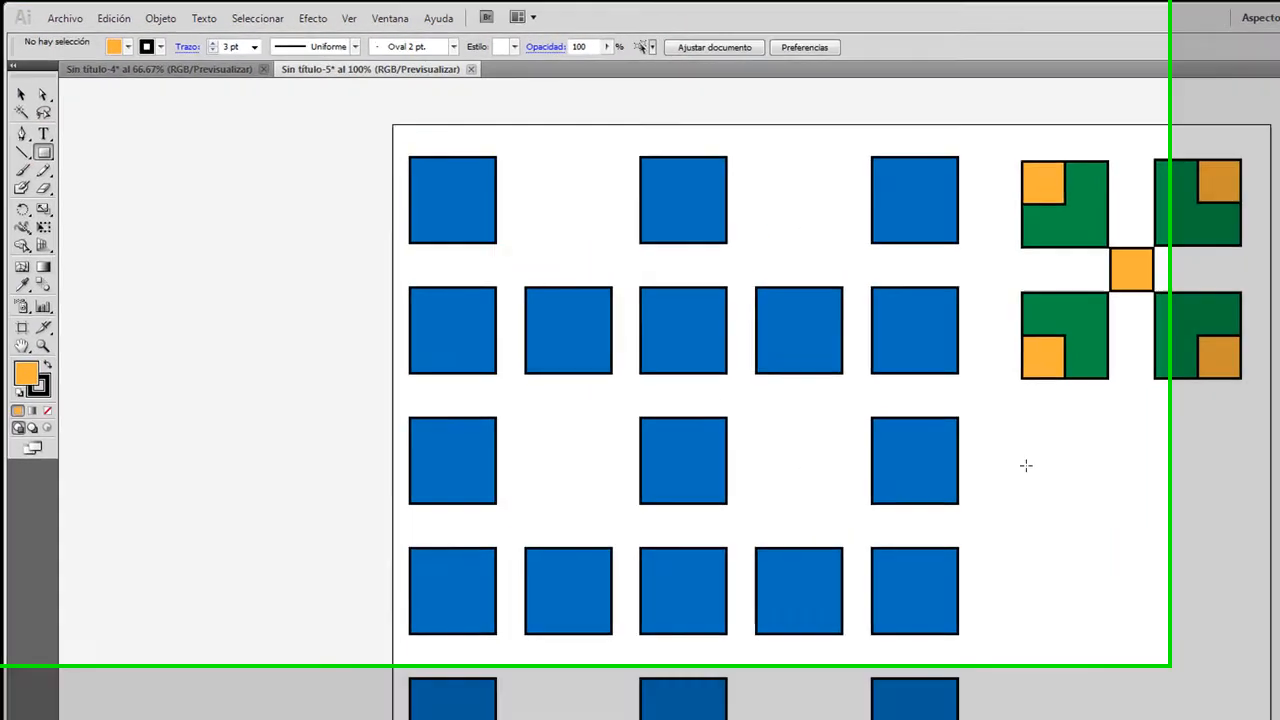
{"action": "left_click", "coordinate": [815, 397]}
{"action": "left_click_drag", "start_coordinate": [873, 487], "coordinate": [845, 495]}
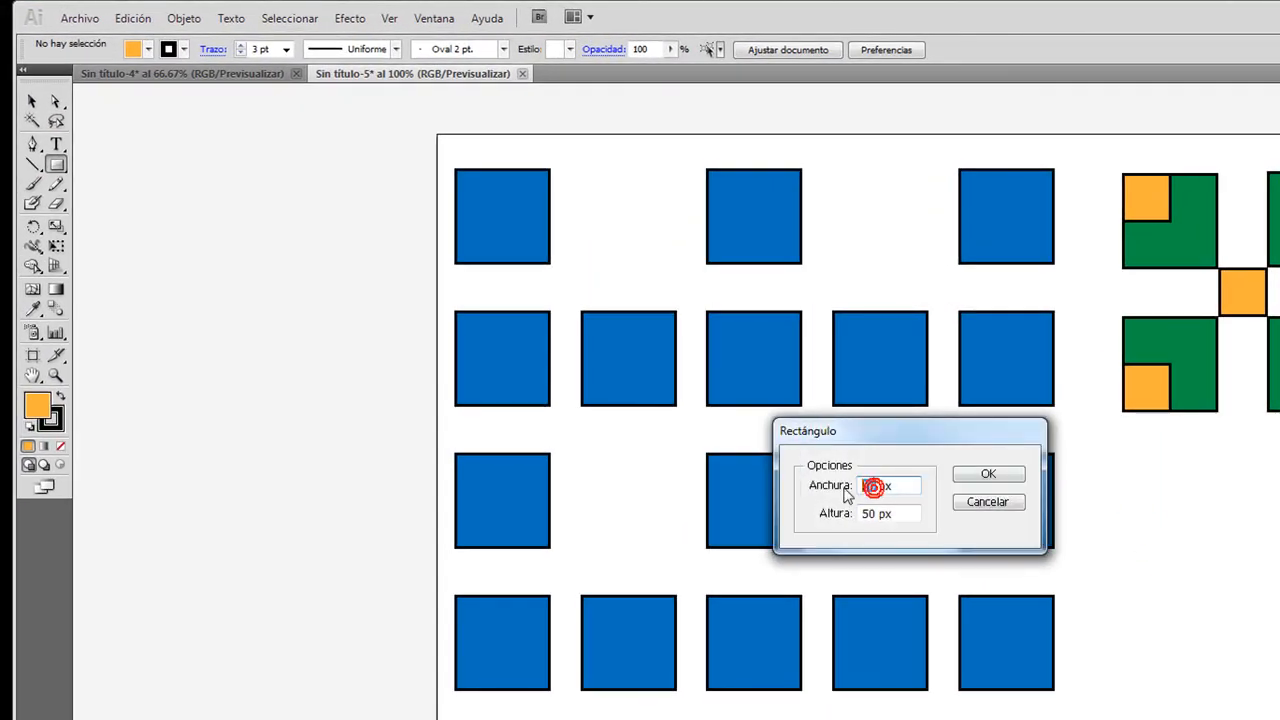
{"action": "type", "text": "300"}
{"action": "left_click_drag", "start_coordinate": [881, 514], "coordinate": [840, 550]}
{"action": "type", "text": "300"}
{"action": "left_click", "coordinate": [975, 474]}
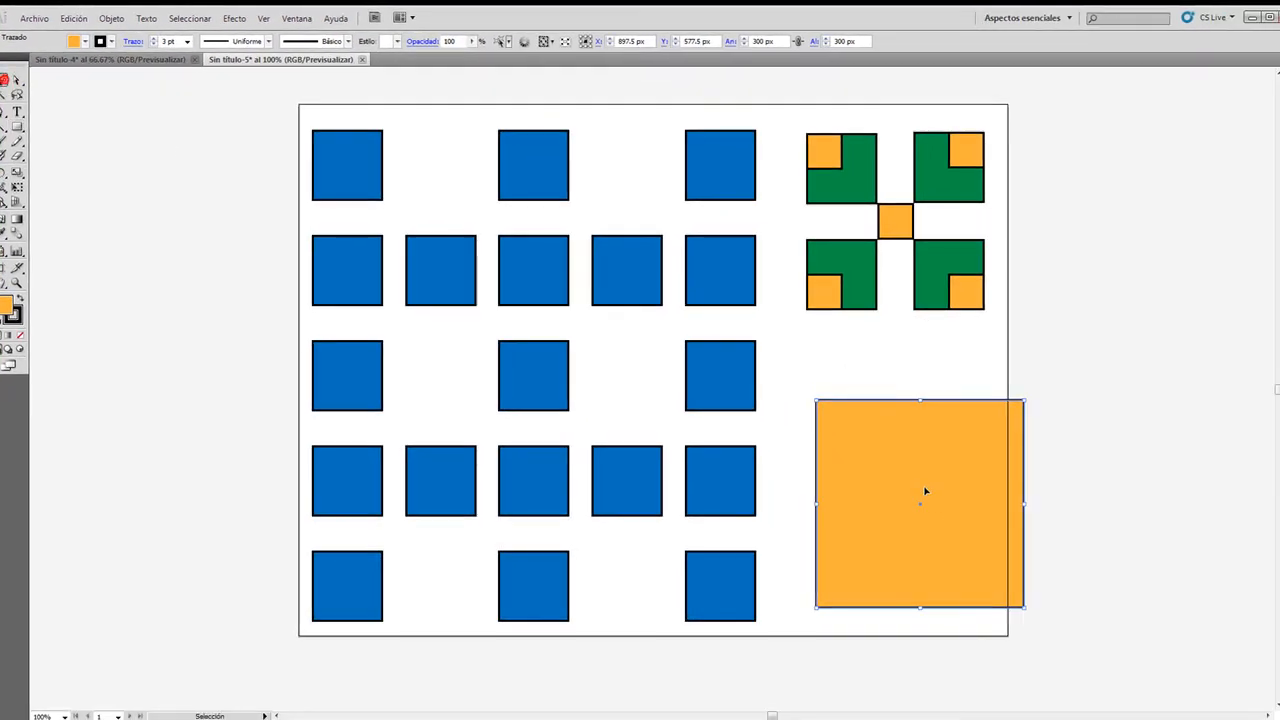
- Move the large square fully inside the artboard beneath the green squares and fill it with purple
{"action": "left_click_drag", "start_coordinate": [1137, 573], "coordinate": [1092, 528]}
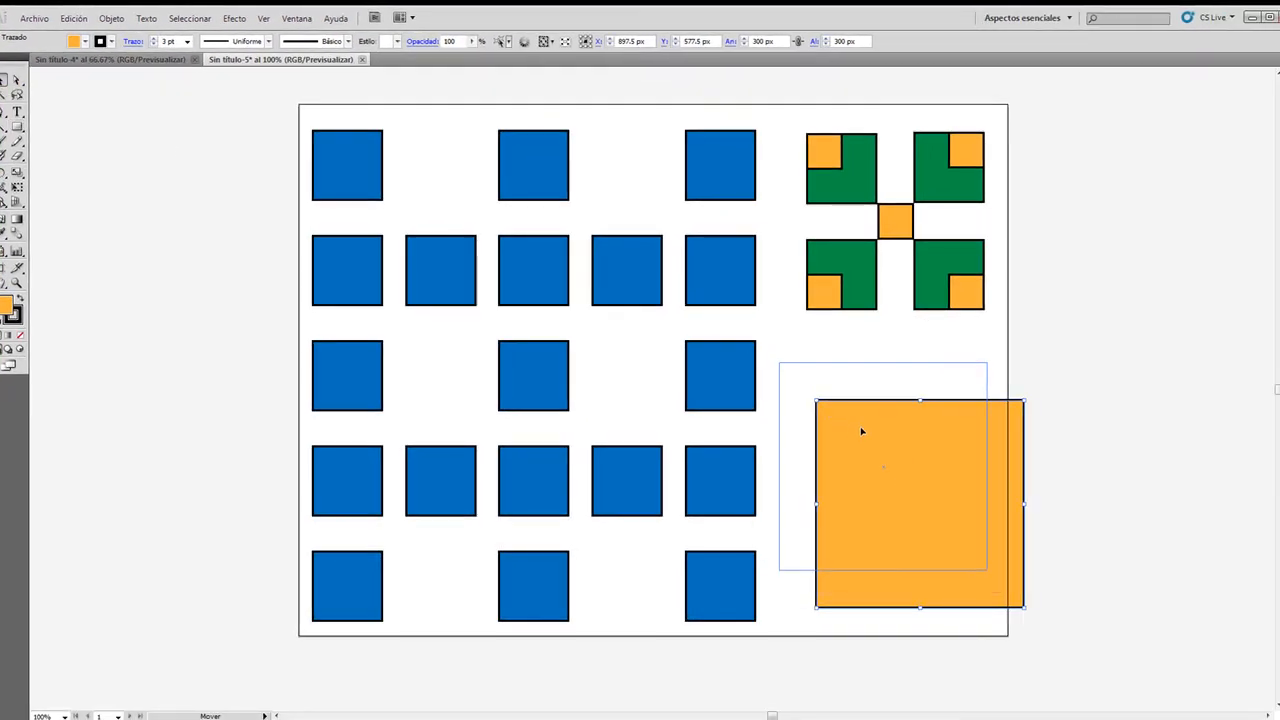
{"action": "left_click_drag", "start_coordinate": [862, 432], "coordinate": [862, 432]}
{"action": "left_click", "coordinate": [84, 41]}
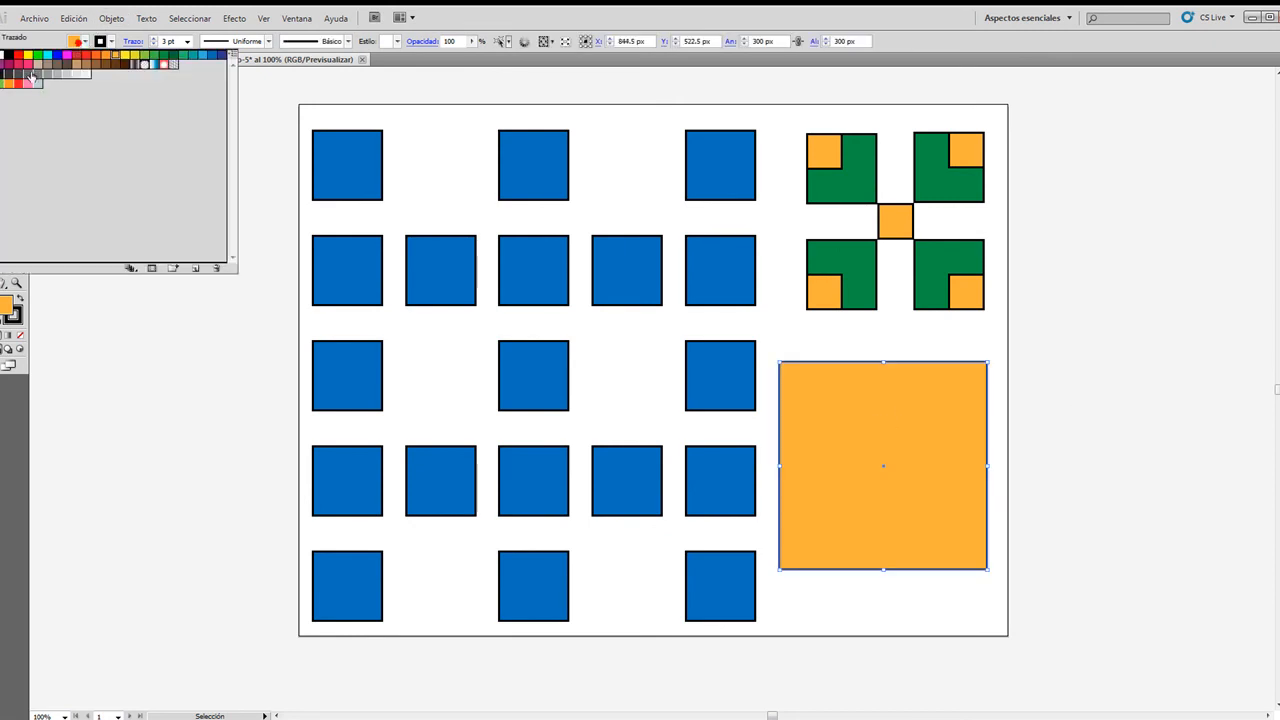
{"action": "left_click", "coordinate": [22, 64]}
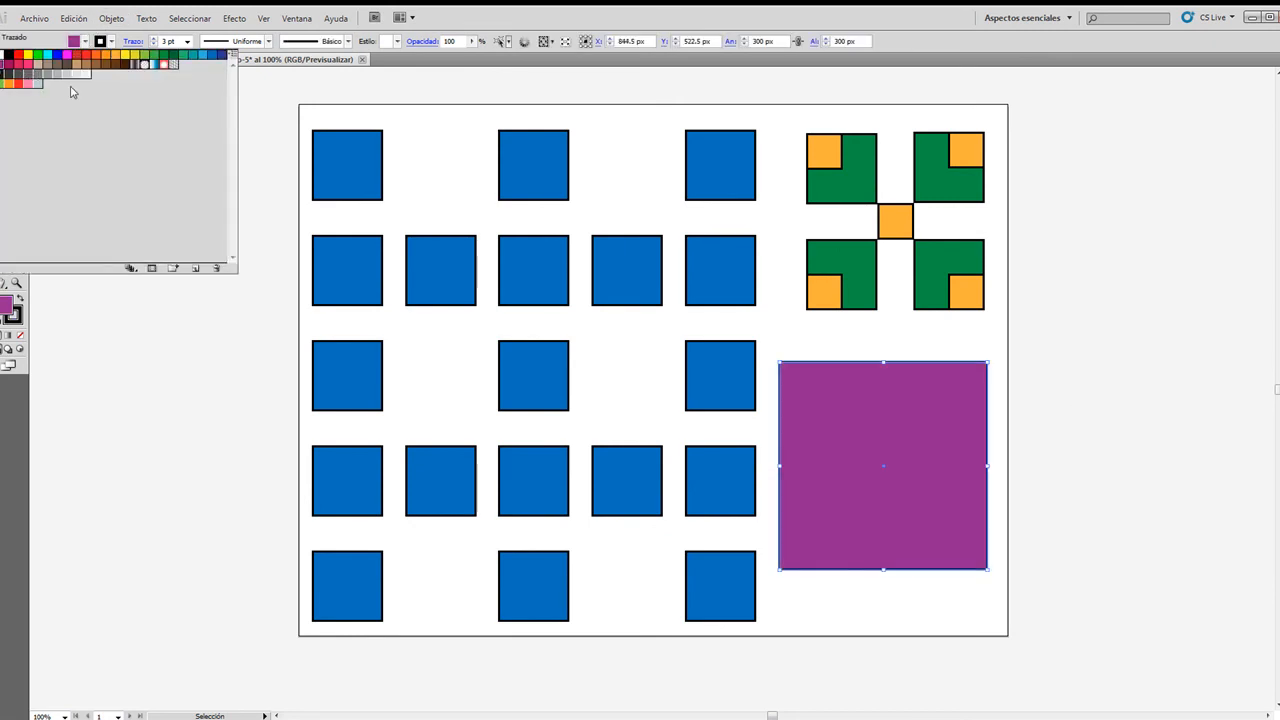
{"action": "left_click", "coordinate": [1191, 350]}
- Copy a small orange square onto the upper-left area of the purple square and fill the copy with yellow
{"action": "left_click_drag", "start_coordinate": [831, 293], "coordinate": [815, 385]}
{"action": "left_click", "coordinate": [85, 41]}
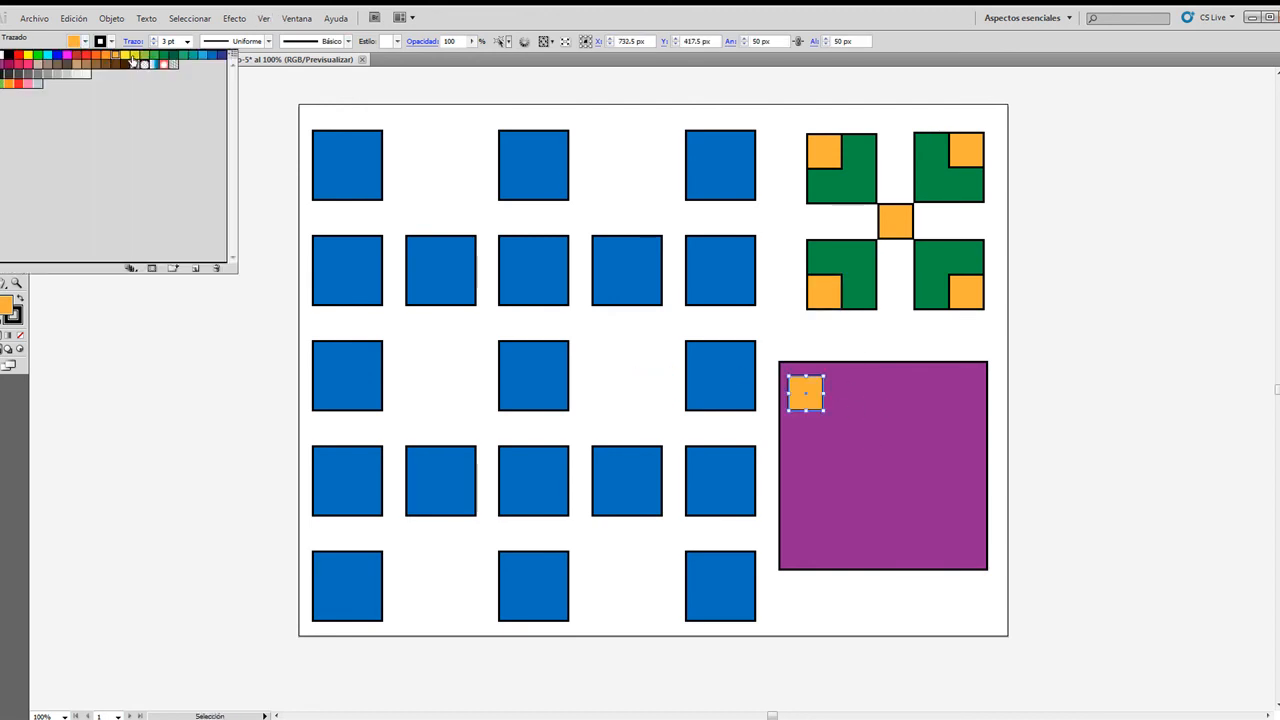
{"action": "left_click", "coordinate": [126, 55]}
{"action": "left_click", "coordinate": [1127, 427]}
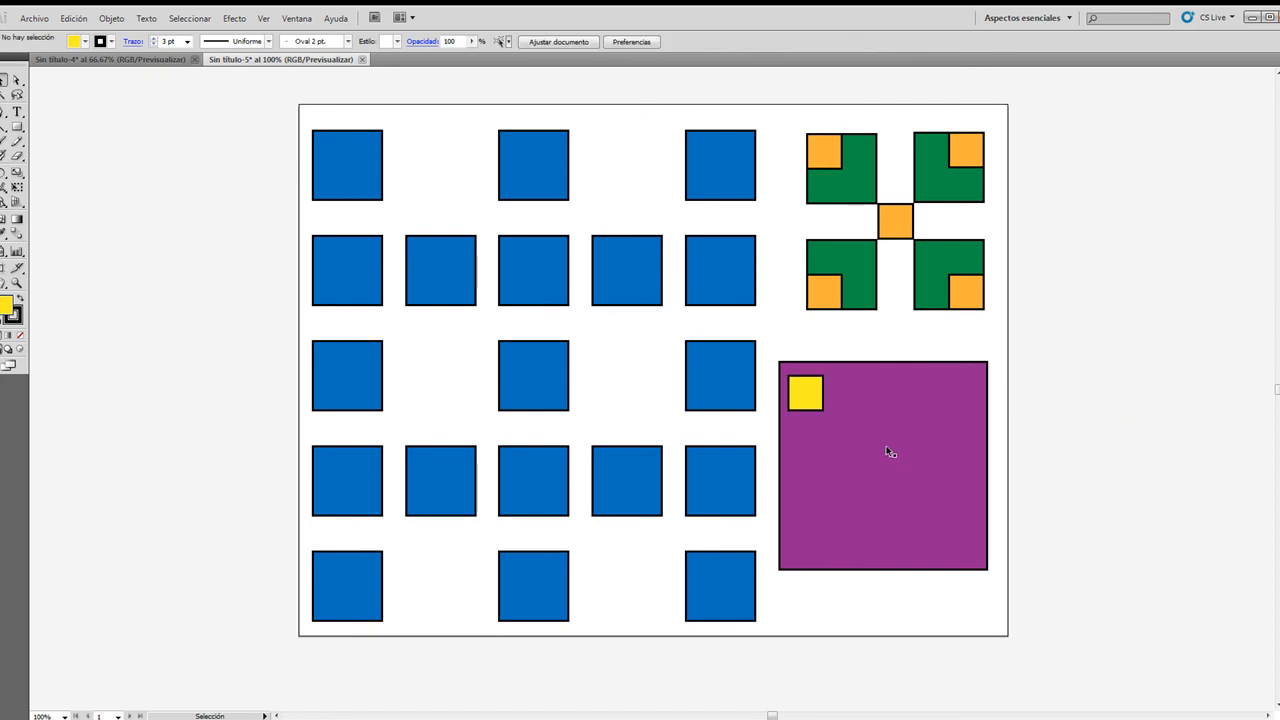
- Duplicate the yellow square eight times and spread the copies over the purple square in three rough rows of three
{"action": "left_click", "coordinate": [822, 400]}
{"action": "key", "text": "ctrl+c"}
{"action": "key", "text": "ctrl+v"}
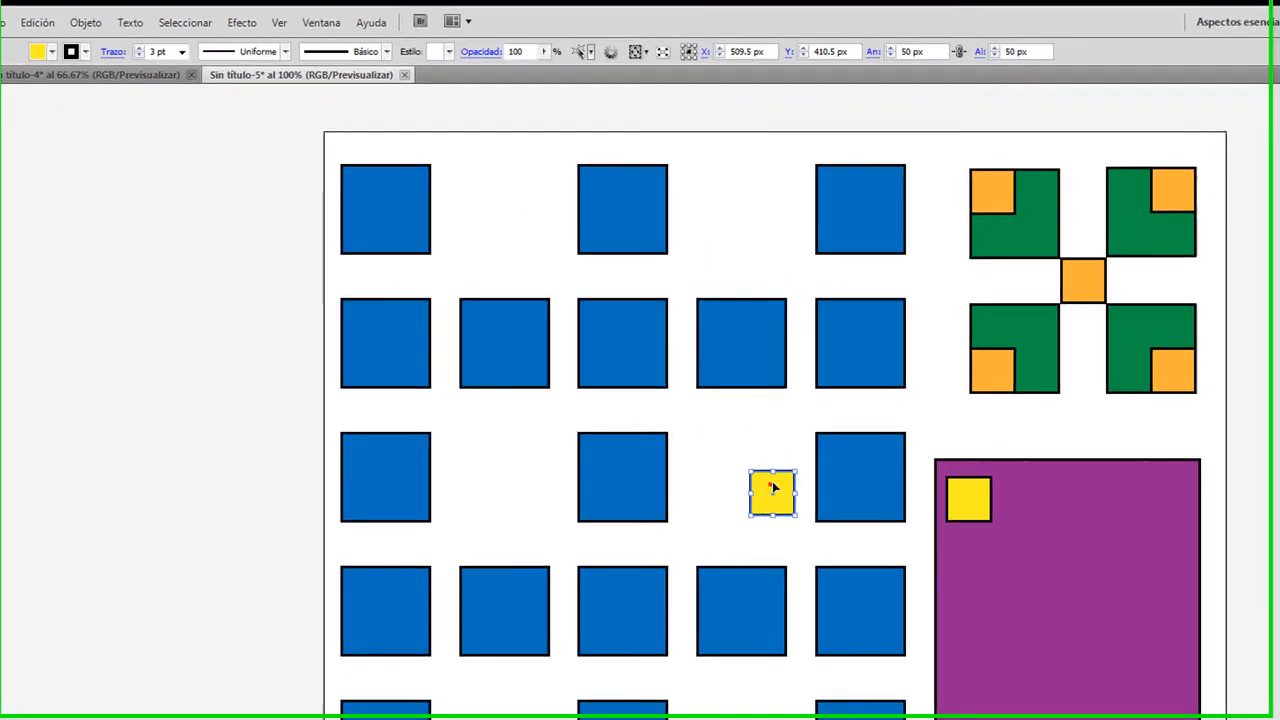
{"action": "left_click_drag", "start_coordinate": [687, 418], "coordinate": [931, 432]}
{"action": "key", "text": "ctrl+v"}
{"action": "left_click_drag", "start_coordinate": [780, 499], "coordinate": [1168, 518]}
{"action": "key", "text": "ctrl+v"}
{"action": "left_click_drag", "start_coordinate": [783, 512], "coordinate": [1160, 618]}
{"action": "key", "text": "ctrl+v"}
{"action": "key", "text": "ctrl+v"}
{"action": "key", "text": "ctrl+v"}
{"action": "left_click_drag", "start_coordinate": [781, 503], "coordinate": [990, 686]}
{"action": "key", "text": "ctrl+v"}
{"action": "left_click_drag", "start_coordinate": [780, 499], "coordinate": [1081, 693]}
{"action": "key", "text": "ctrl+v"}
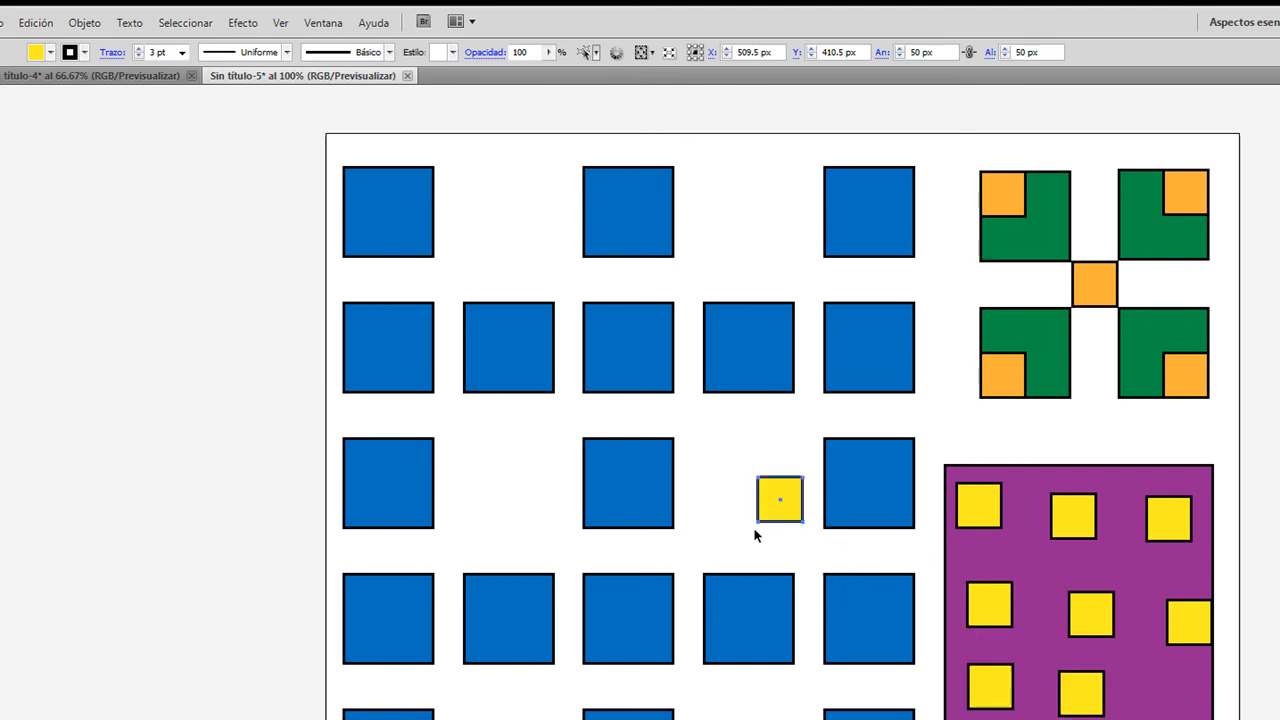
{"action": "left_click_drag", "start_coordinate": [783, 492], "coordinate": [1189, 697]}
{"action": "left_click", "coordinate": [1120, 483]}
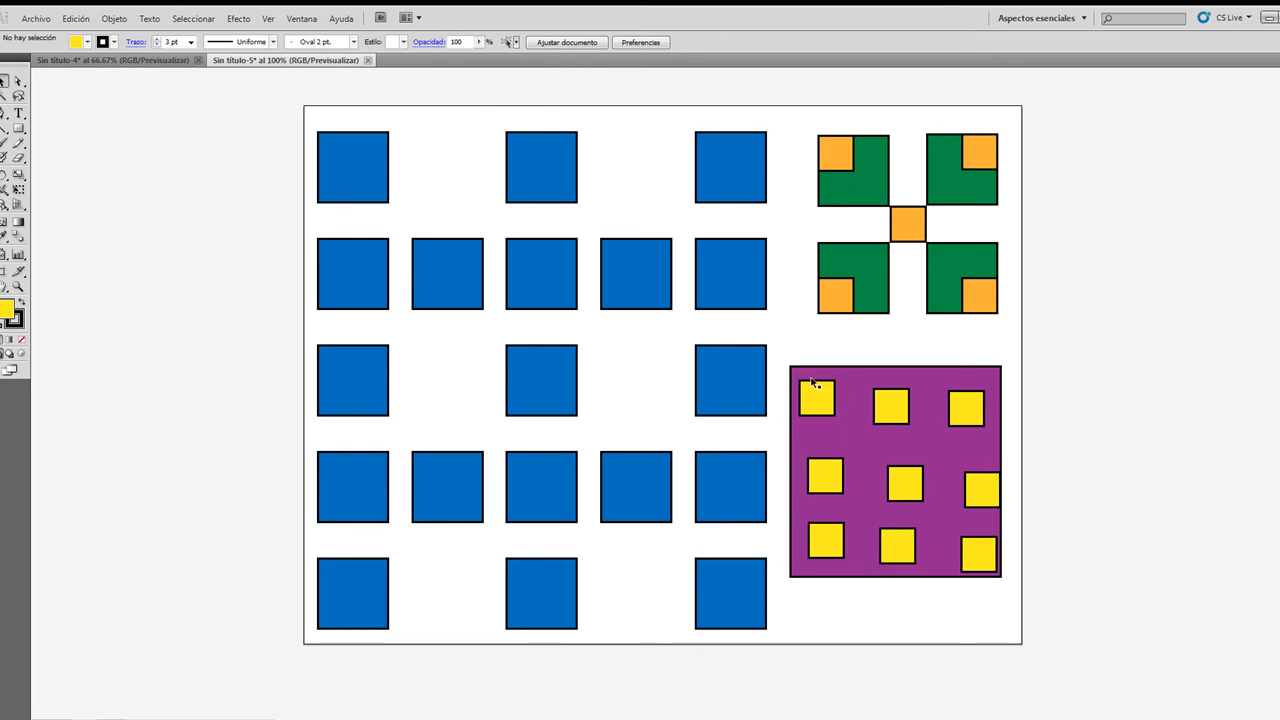
- Align the first yellow square with the left and top edges of the purple square as key object
{"action": "left_click_drag", "start_coordinate": [788, 361], "coordinate": [840, 400]}
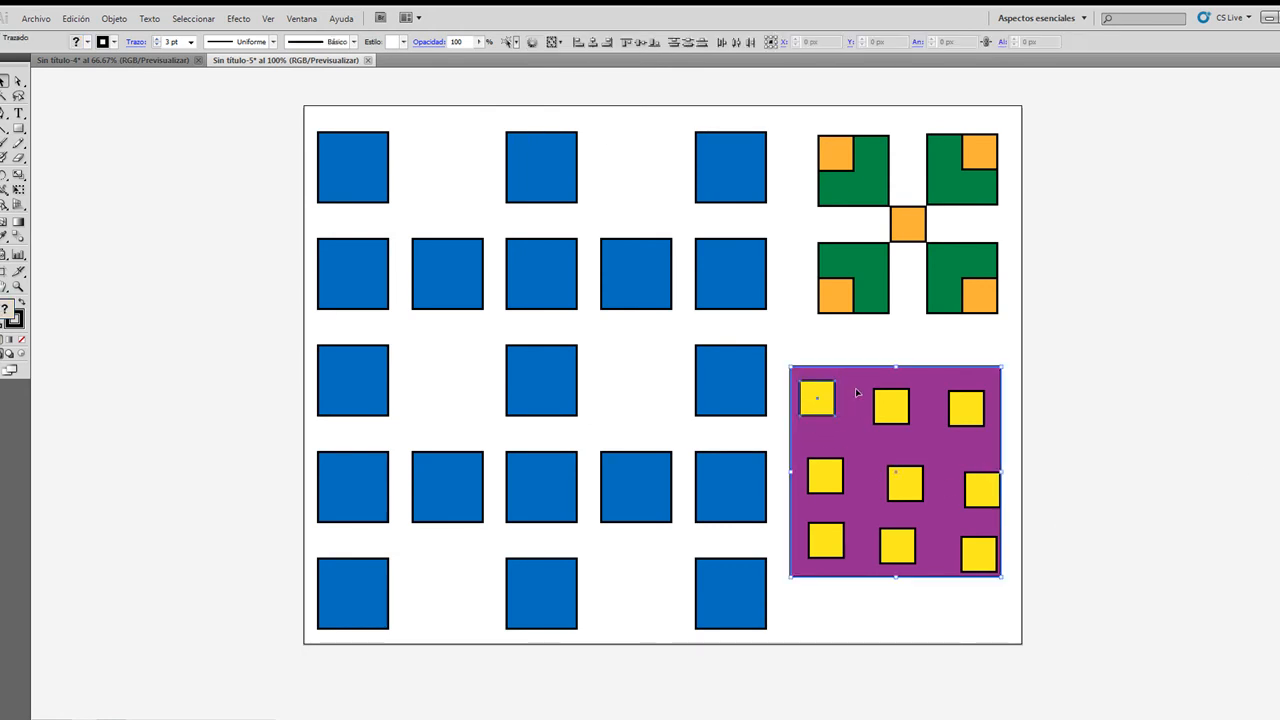
{"action": "left_click", "coordinate": [854, 391]}
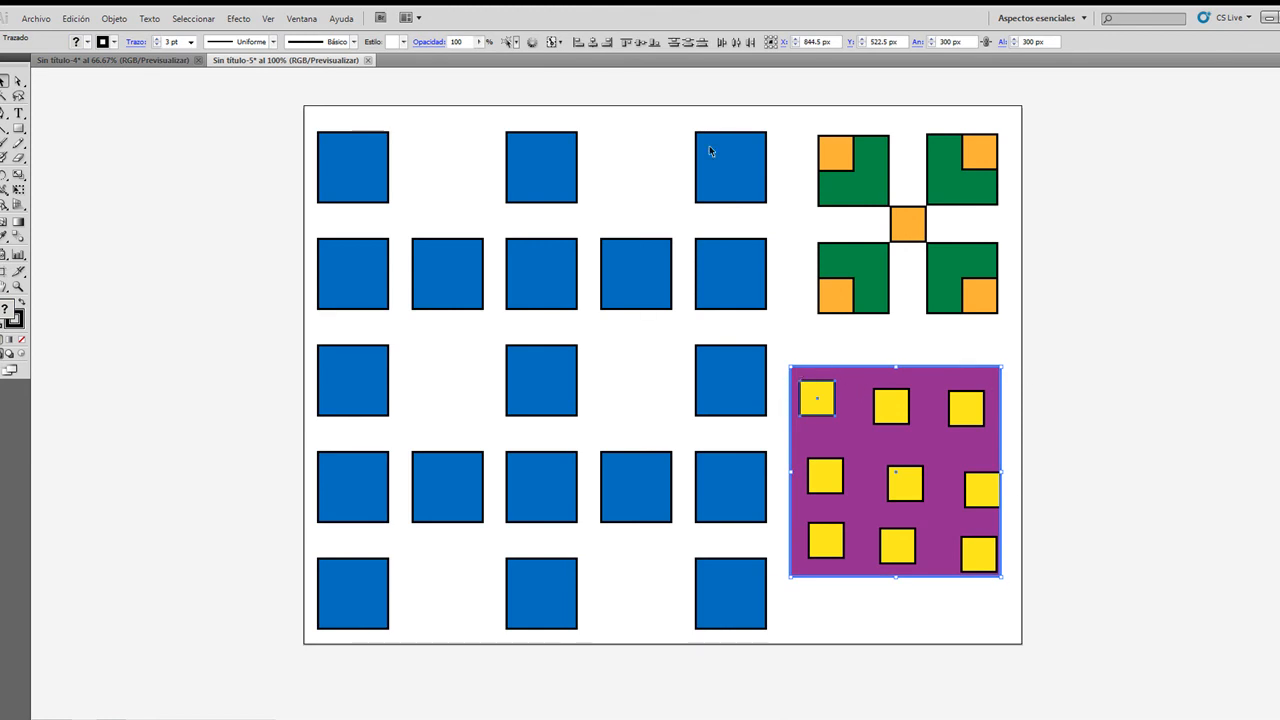
{"action": "left_click", "coordinate": [579, 42]}
{"action": "left_click", "coordinate": [622, 42]}
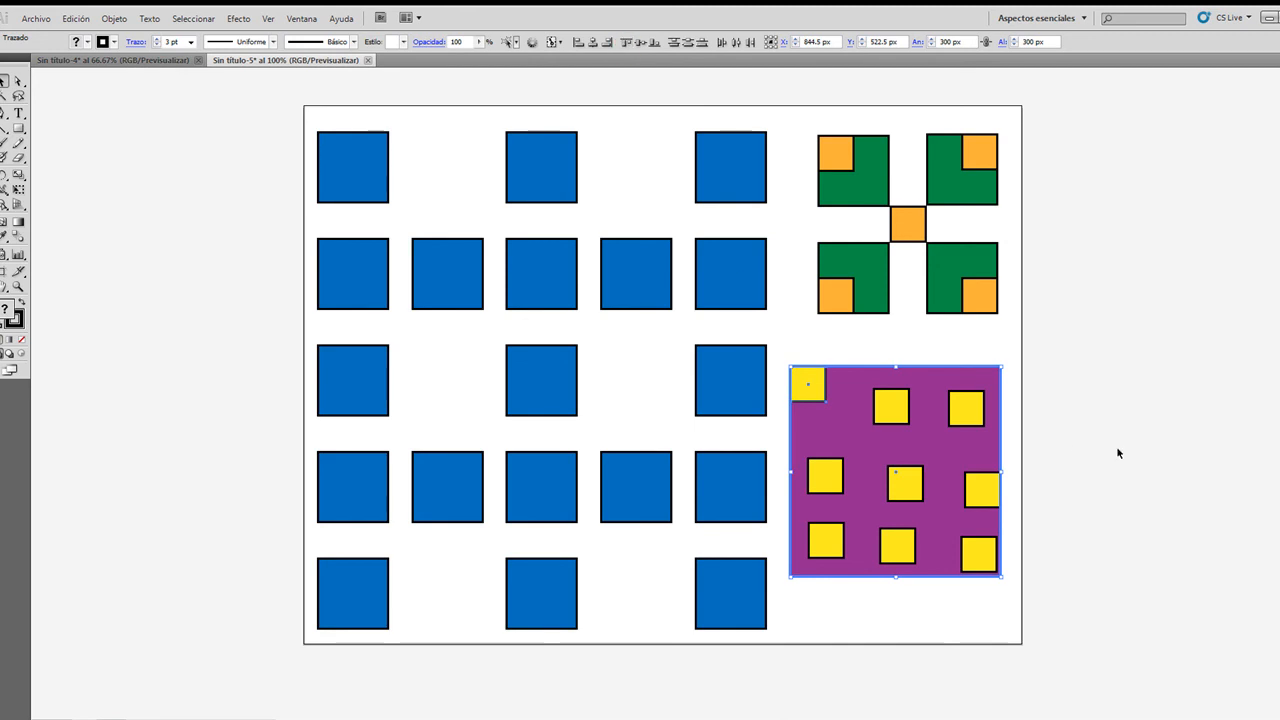
{"action": "left_click", "coordinate": [1184, 458]}
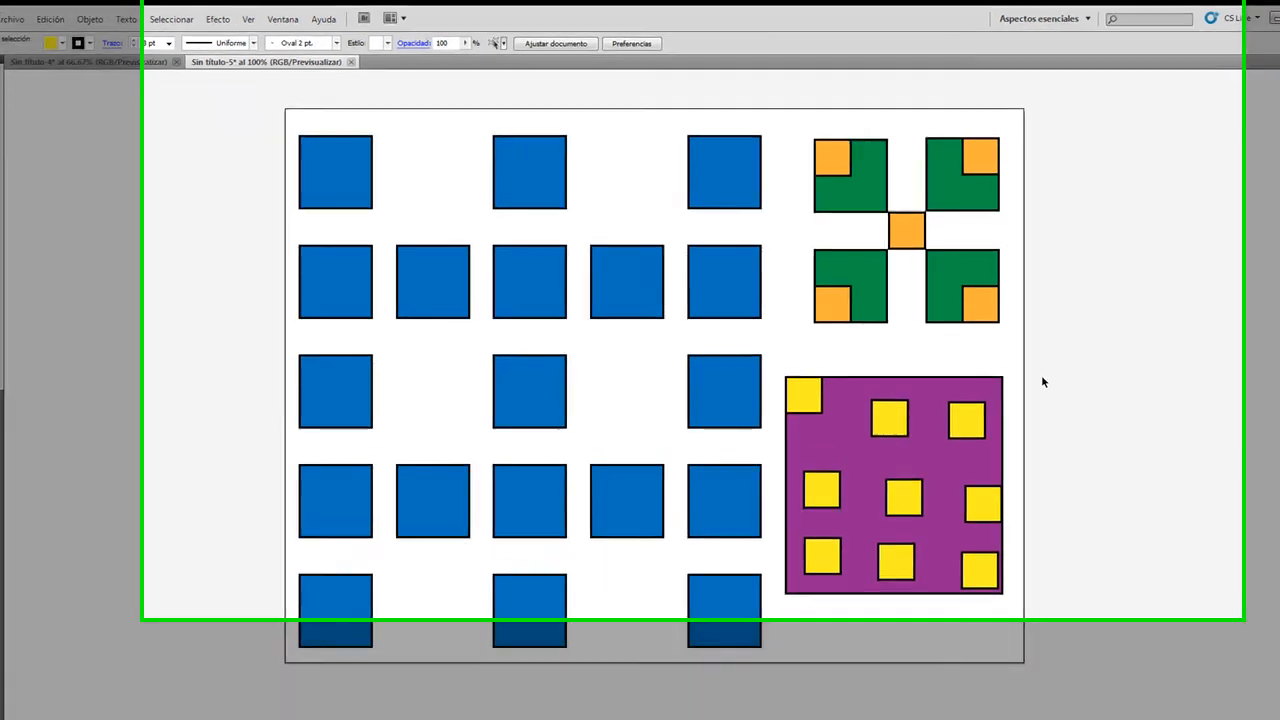
- Align the yellow square at the end of the first row with the purple square's right and top edges, using the purple square as key object
{"action": "left_click_drag", "start_coordinate": [1045, 354], "coordinate": [948, 425]}
{"action": "left_click_drag", "start_coordinate": [938, 510], "coordinate": [930, 526]}
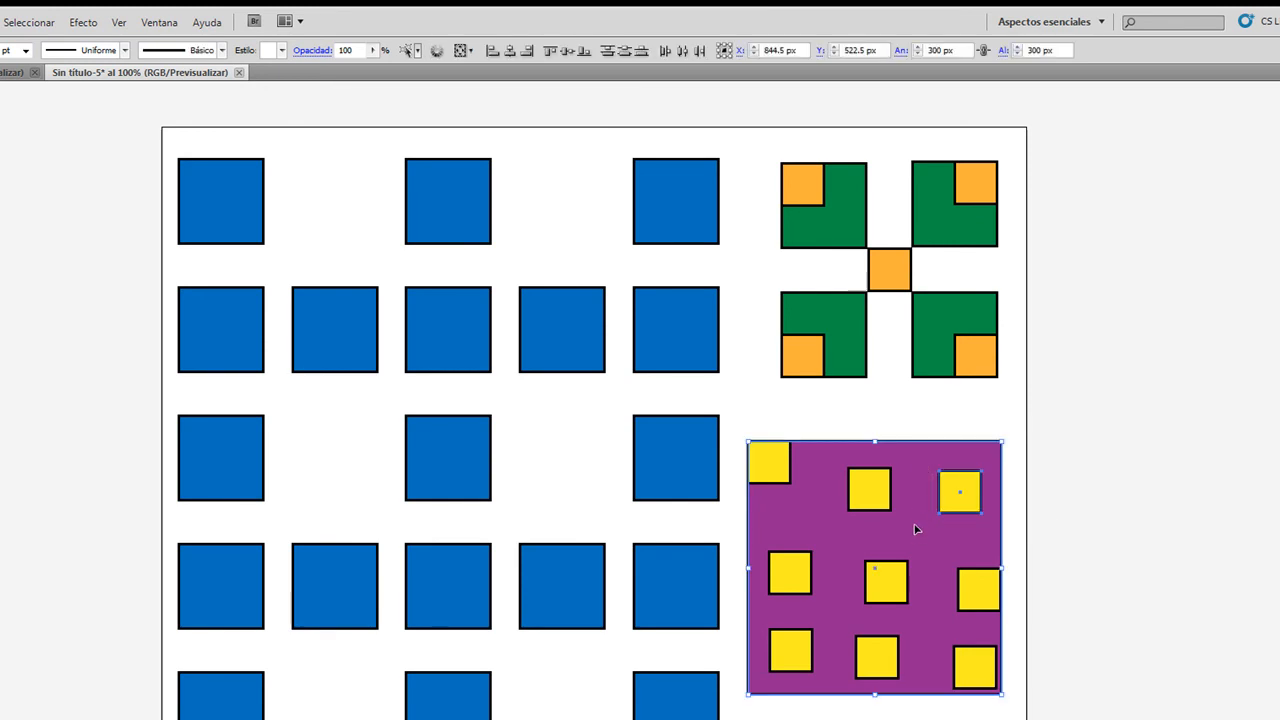
{"action": "left_click", "coordinate": [917, 469]}
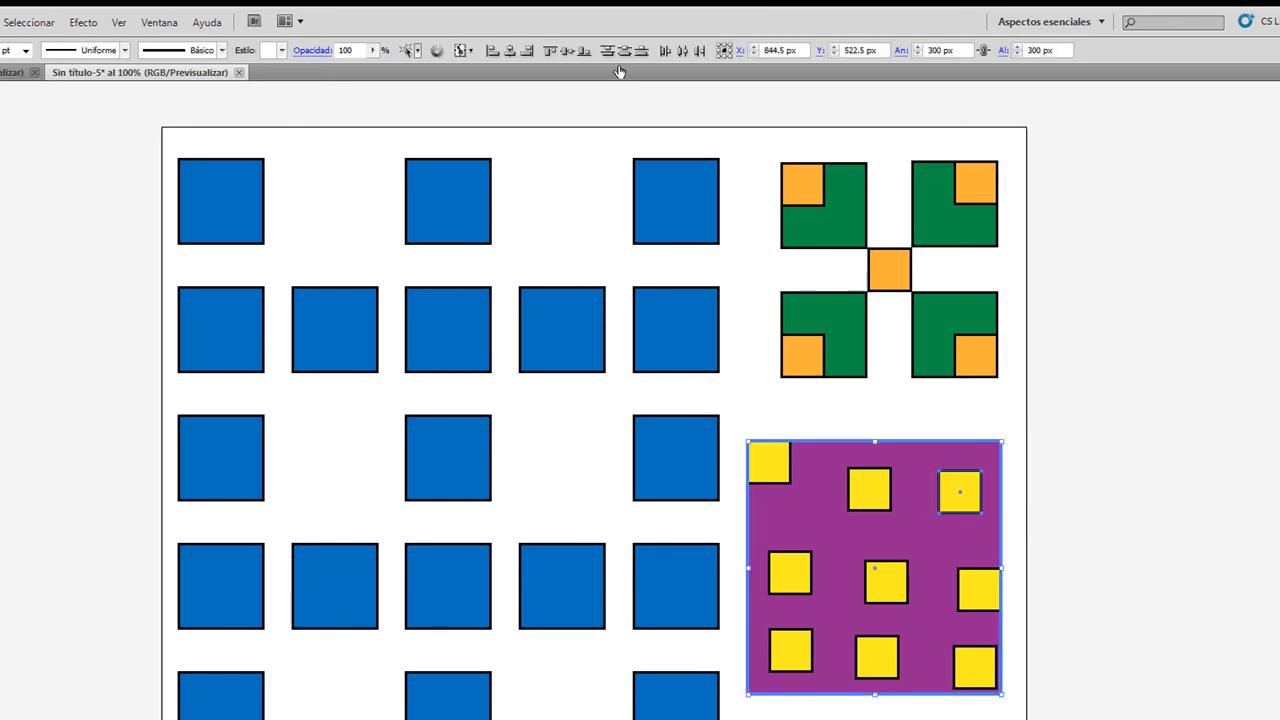
{"action": "left_click", "coordinate": [549, 50]}
{"action": "left_click", "coordinate": [527, 50]}
{"action": "left_click", "coordinate": [1220, 450]}
- Center the middle yellow square of the first row horizontally on the key purple square and align it with the top edge
{"action": "left_click_drag", "start_coordinate": [848, 343], "coordinate": [896, 418]}
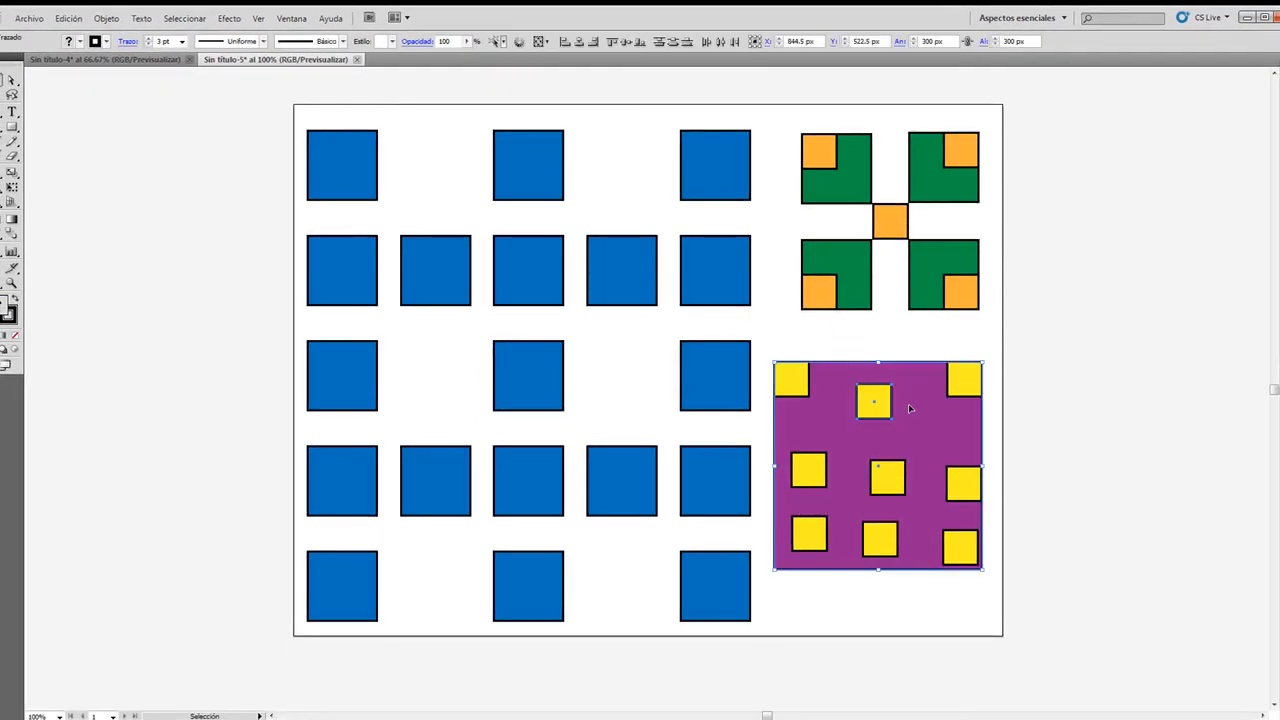
{"action": "left_click", "coordinate": [908, 409]}
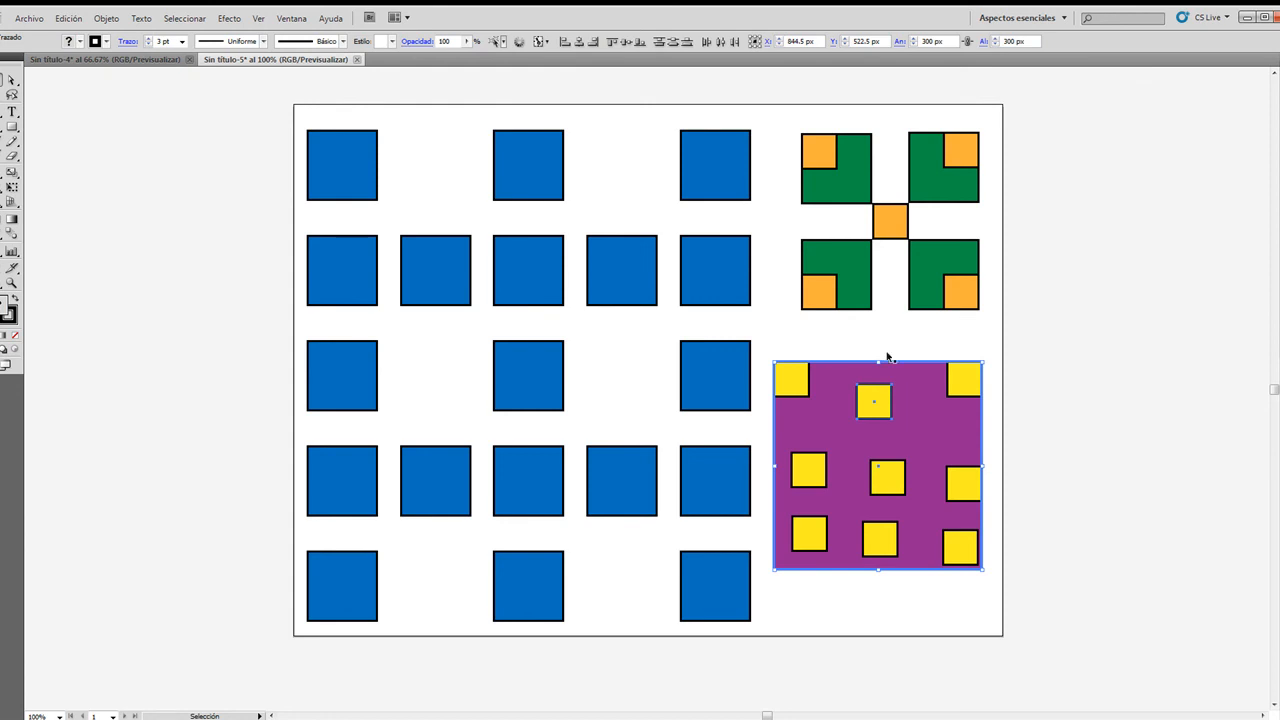
{"action": "left_click", "coordinate": [577, 45]}
{"action": "left_click", "coordinate": [614, 43]}
{"action": "left_click", "coordinate": [1111, 418]}
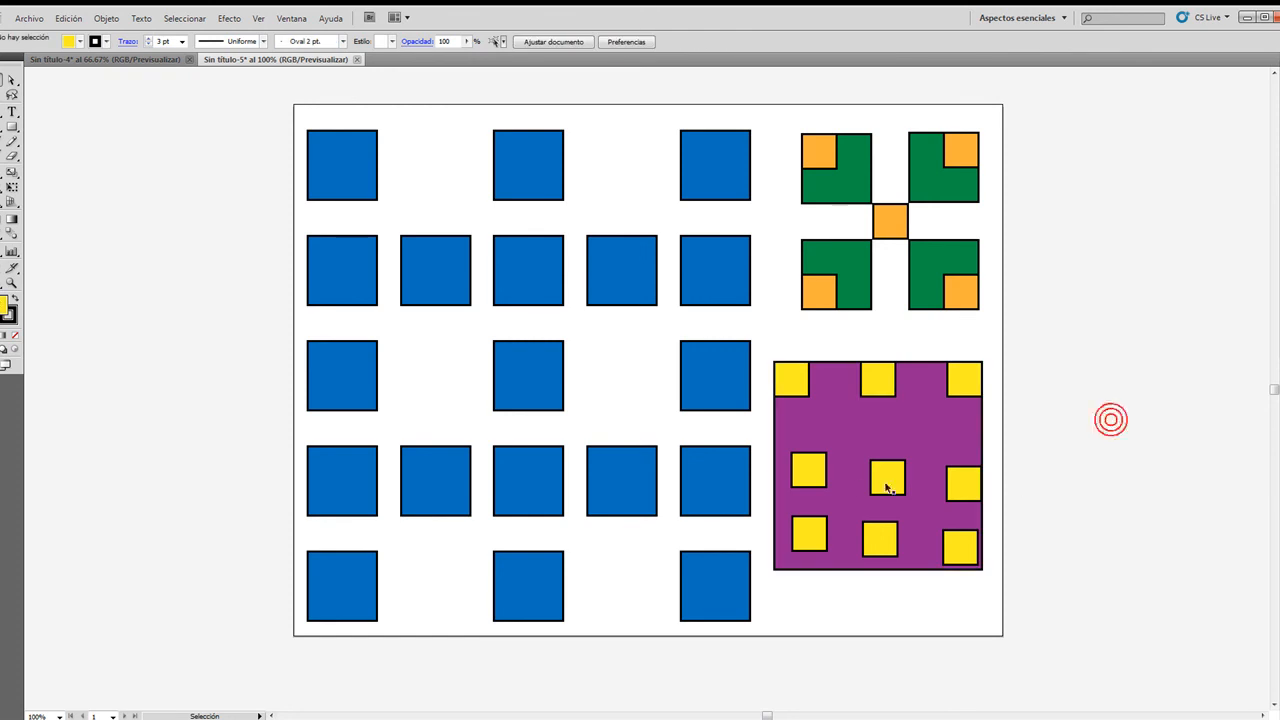
- Align the first yellow square of the middle row with the left edge and vertical center of the purple square as key object
{"action": "left_click", "coordinate": [809, 468]}
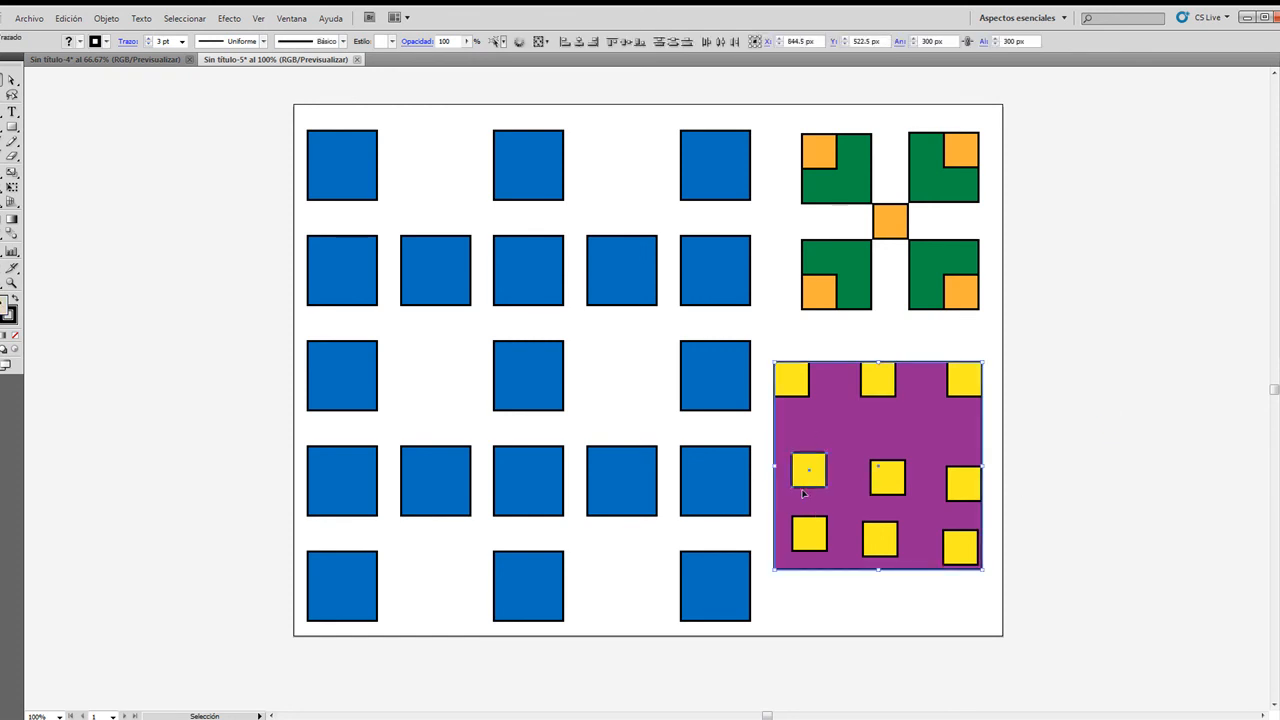
{"action": "left_click", "coordinate": [566, 42]}
{"action": "left_click", "coordinate": [626, 42]}
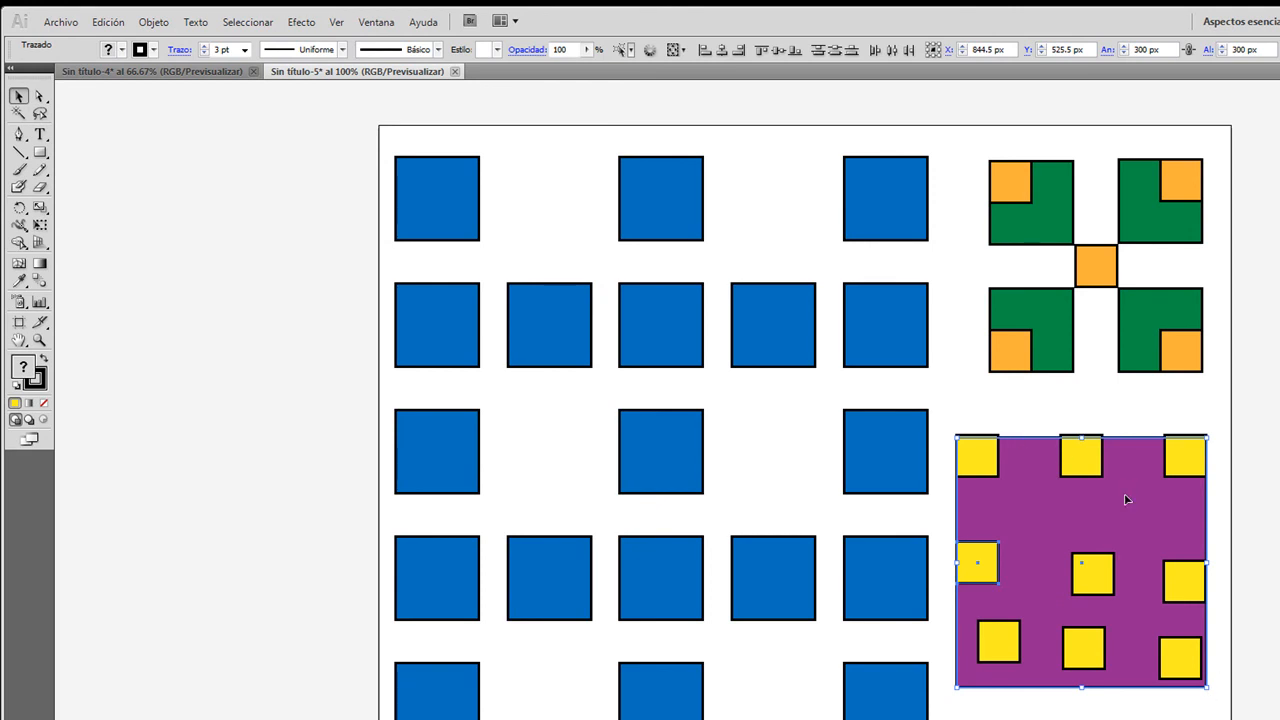
{"action": "key", "text": "ctrl+z"}
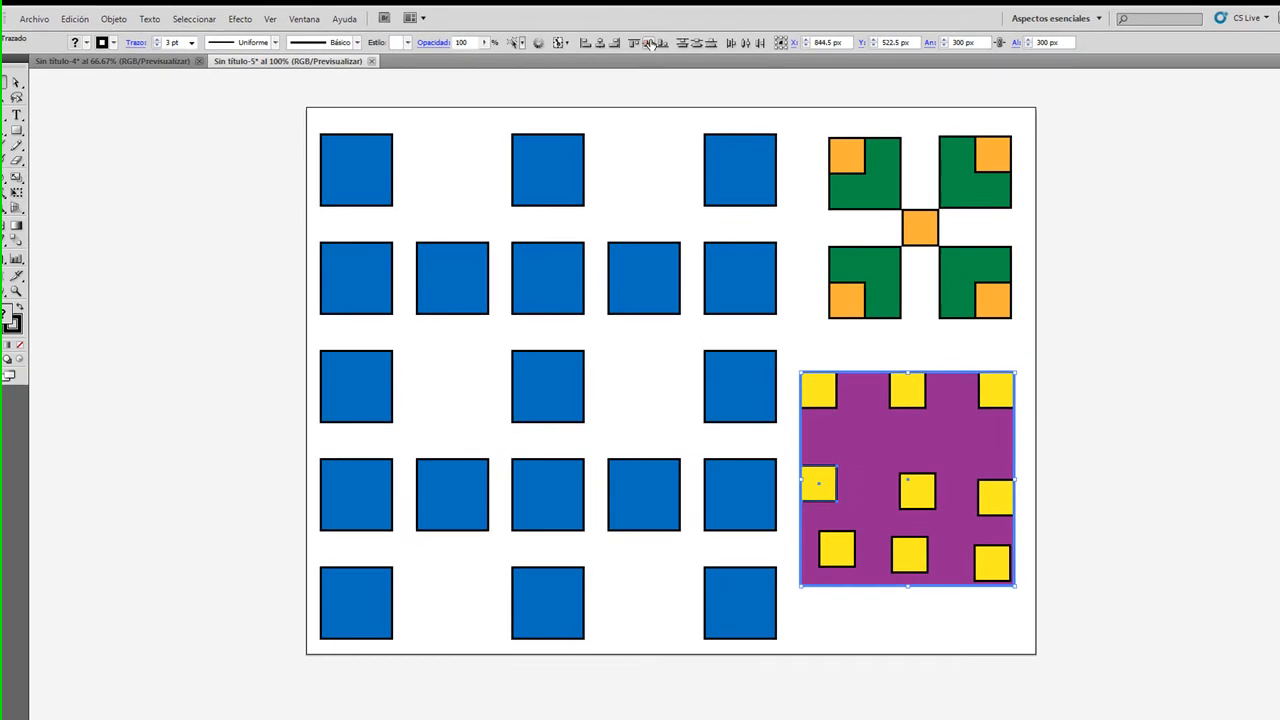
{"action": "left_click", "coordinate": [778, 52]}
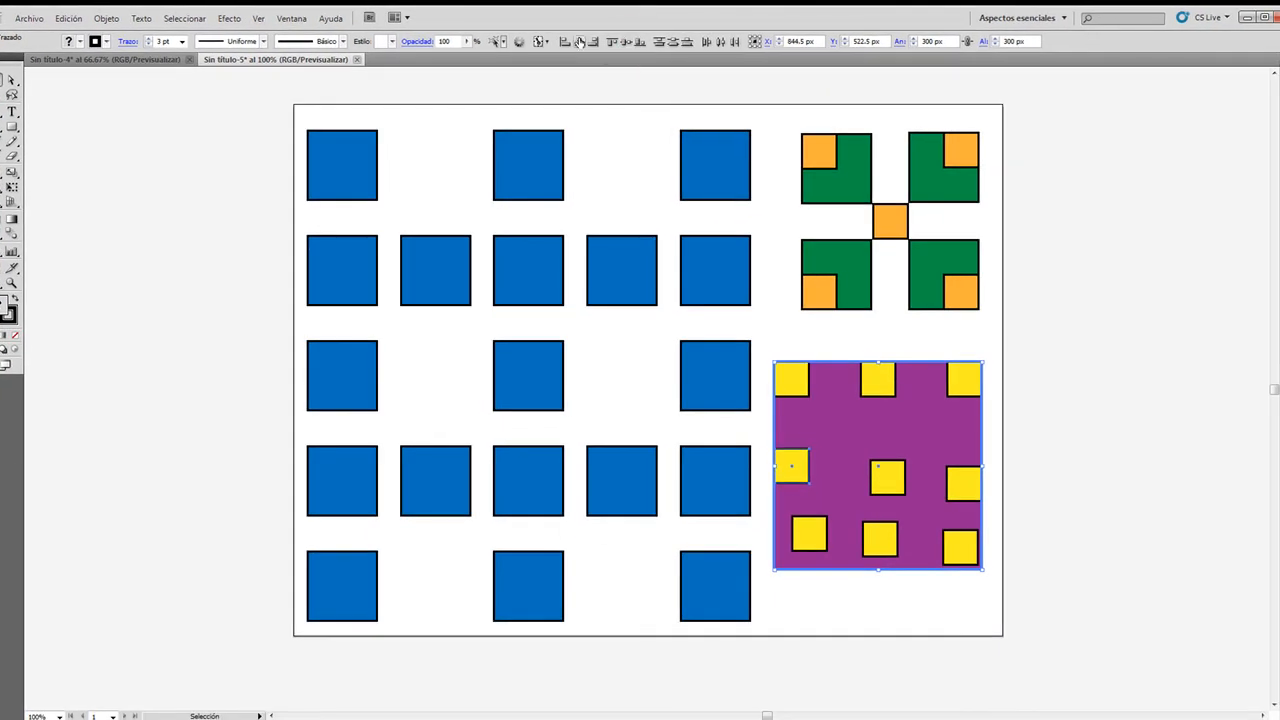
{"action": "left_click", "coordinate": [1106, 518]}
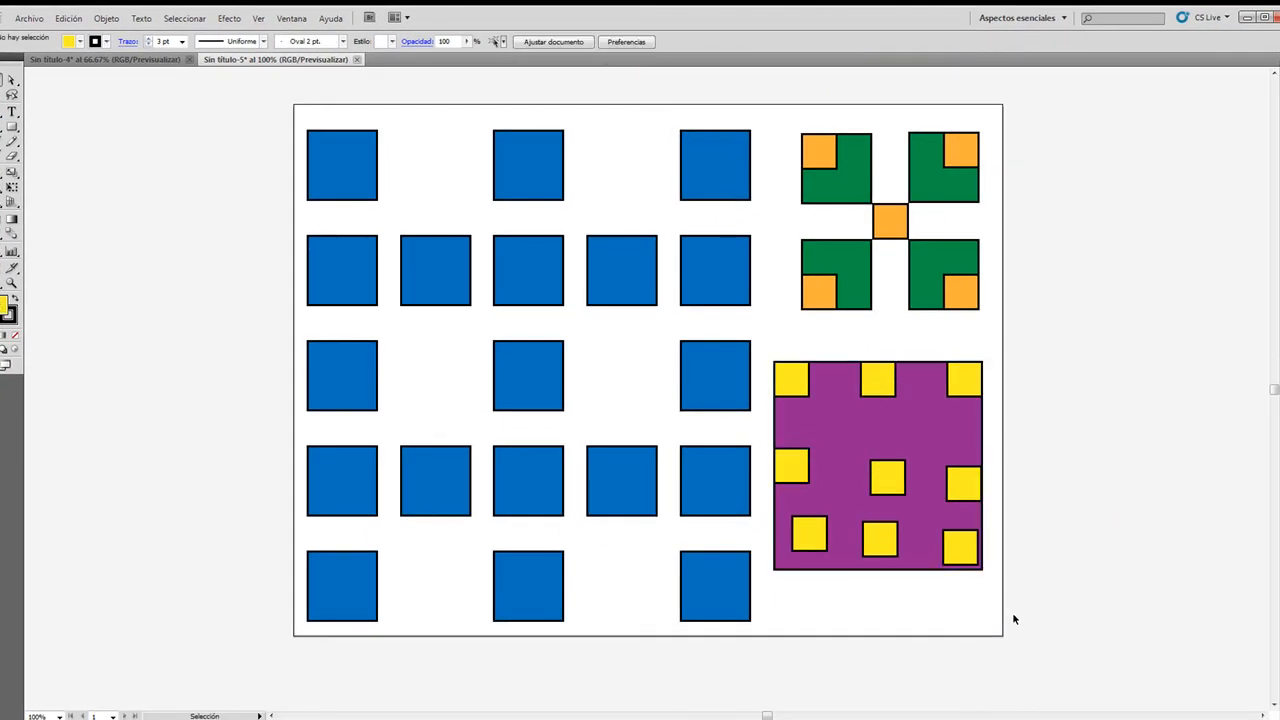
- Align the first yellow square of the last row with the left and bottom edges of the key purple square
{"action": "left_click", "coordinate": [802, 528]}
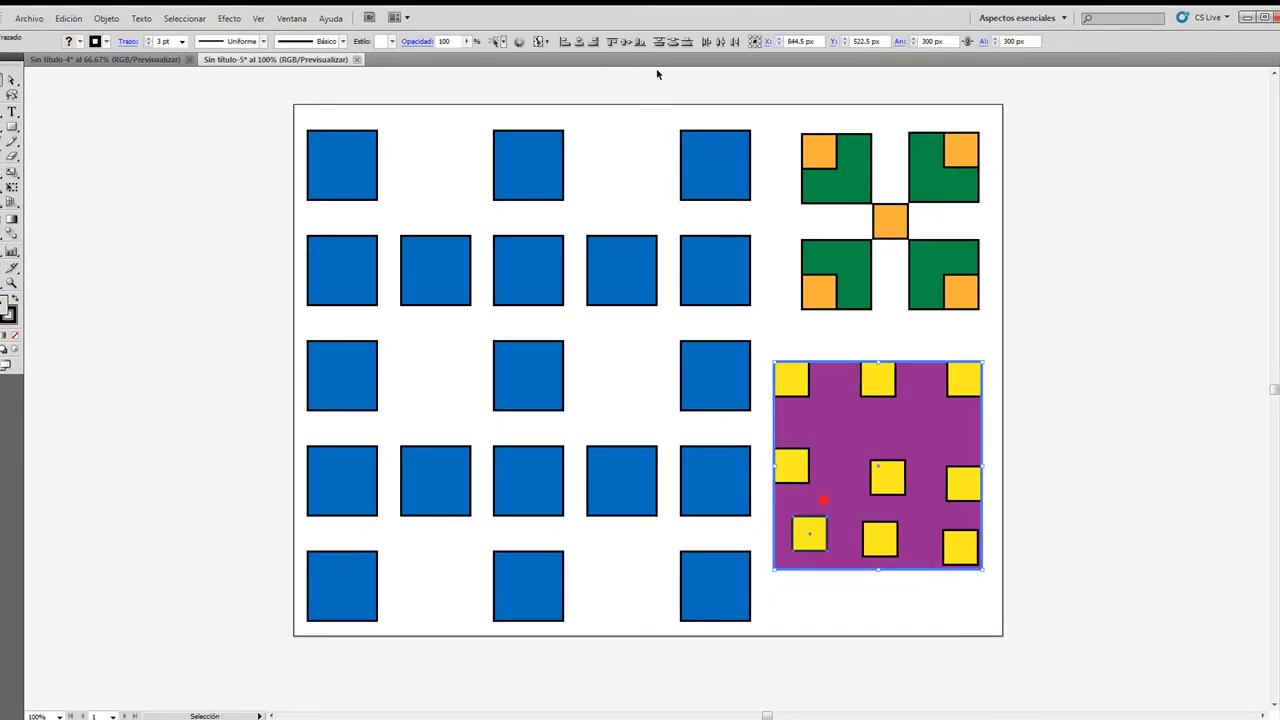
{"action": "left_click", "coordinate": [565, 42]}
{"action": "left_click", "coordinate": [624, 42]}
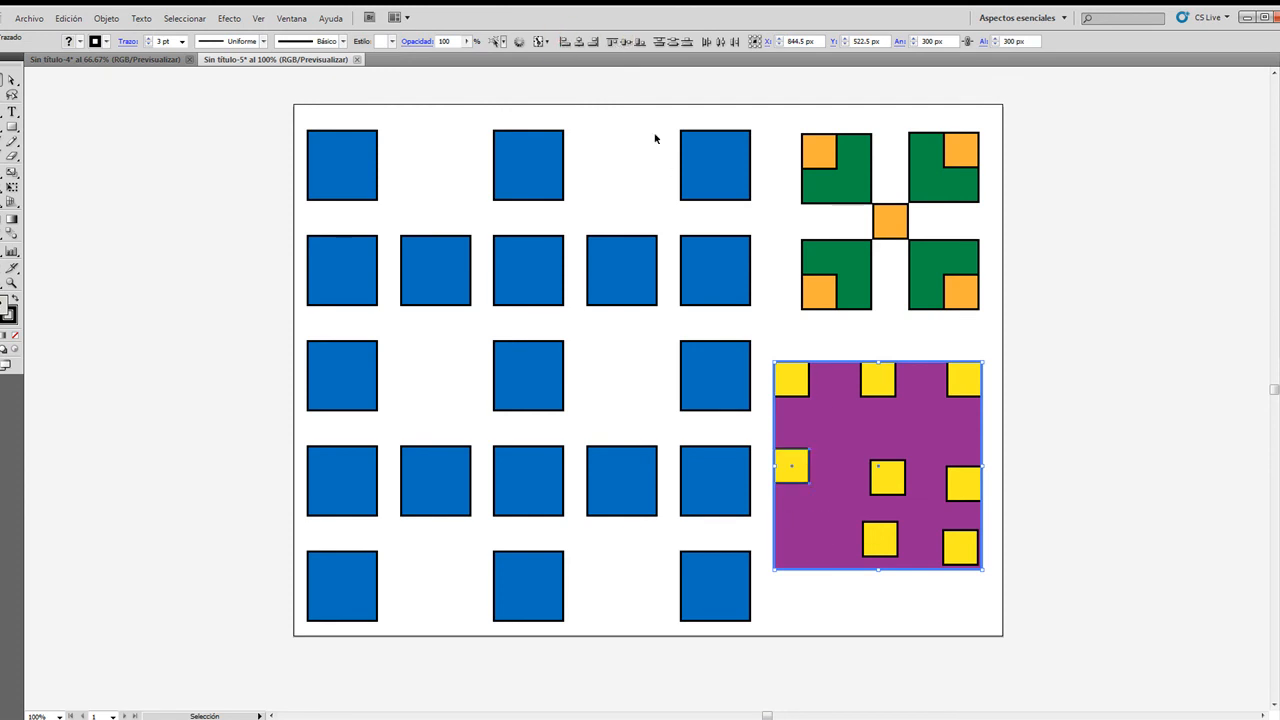
{"action": "left_click", "coordinate": [638, 42]}
{"action": "left_click", "coordinate": [1143, 535]}
- Align the yellow square at the end of the last row with the key purple square's right and bottom edges
{"action": "left_click_drag", "start_coordinate": [1004, 609], "coordinate": [942, 521]}
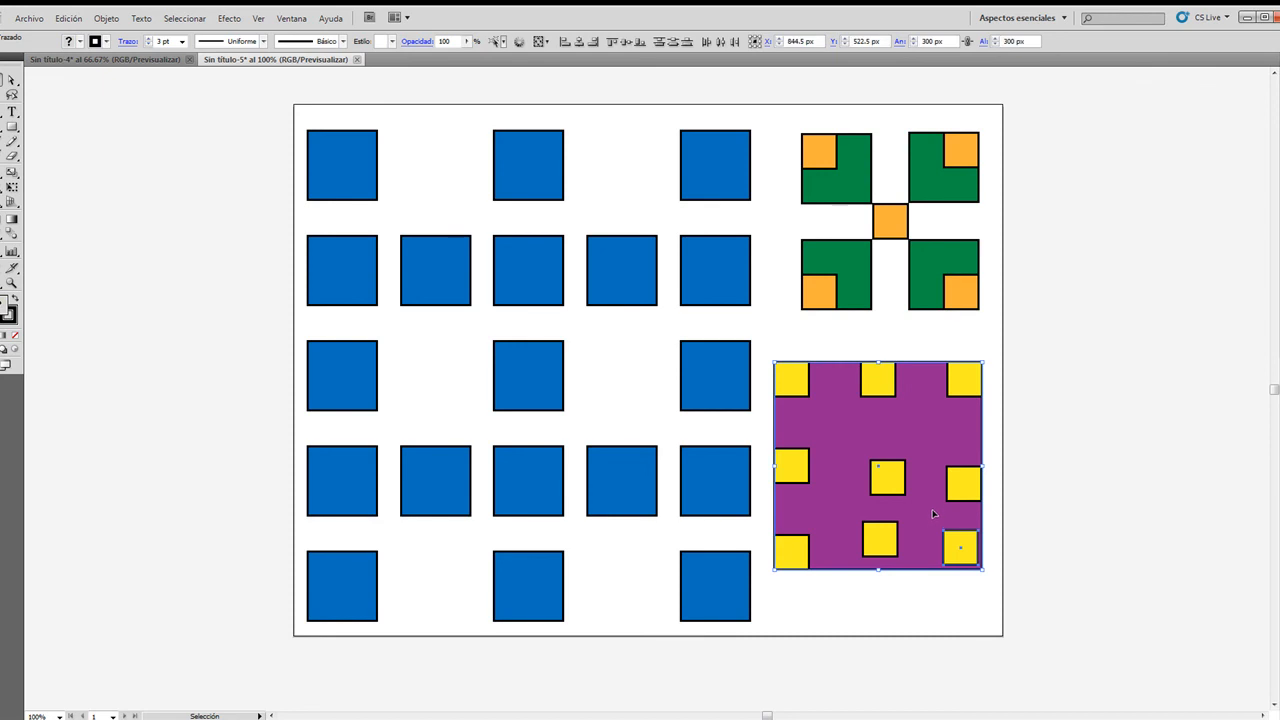
{"action": "left_click", "coordinate": [932, 516]}
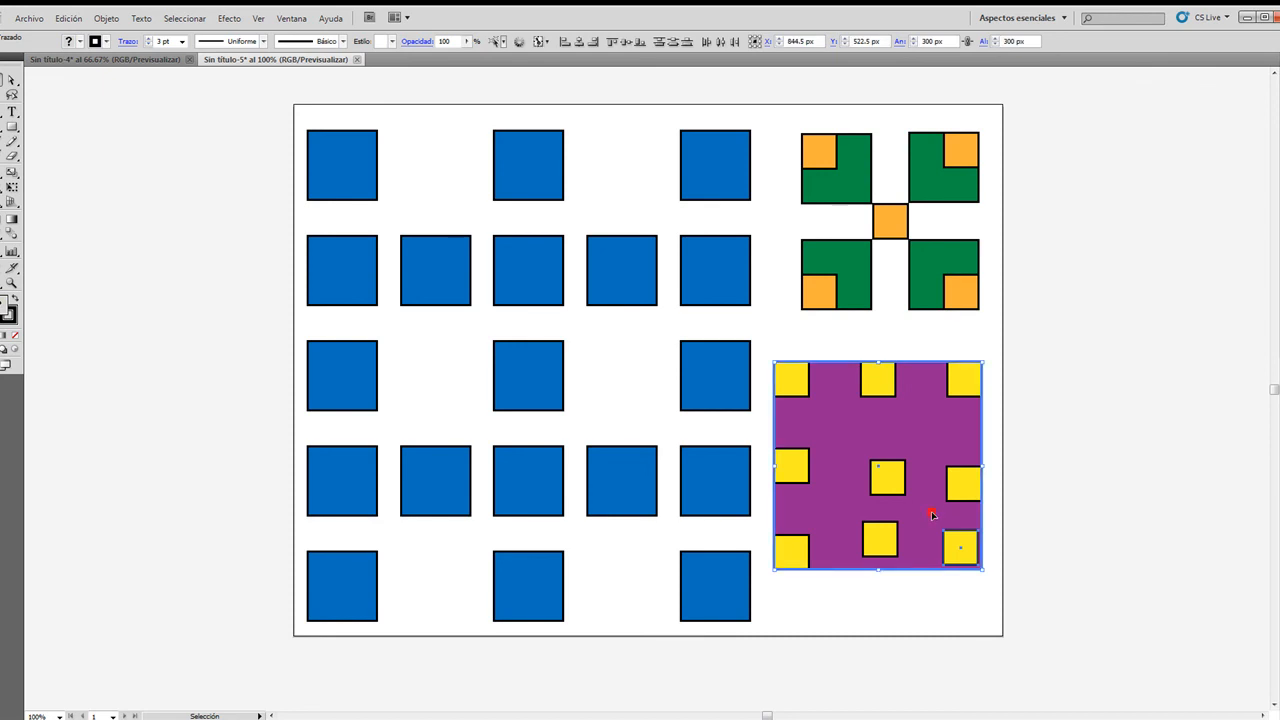
{"action": "left_click", "coordinate": [594, 42]}
{"action": "left_click", "coordinate": [637, 44]}
{"action": "left_click", "coordinate": [1106, 479]}
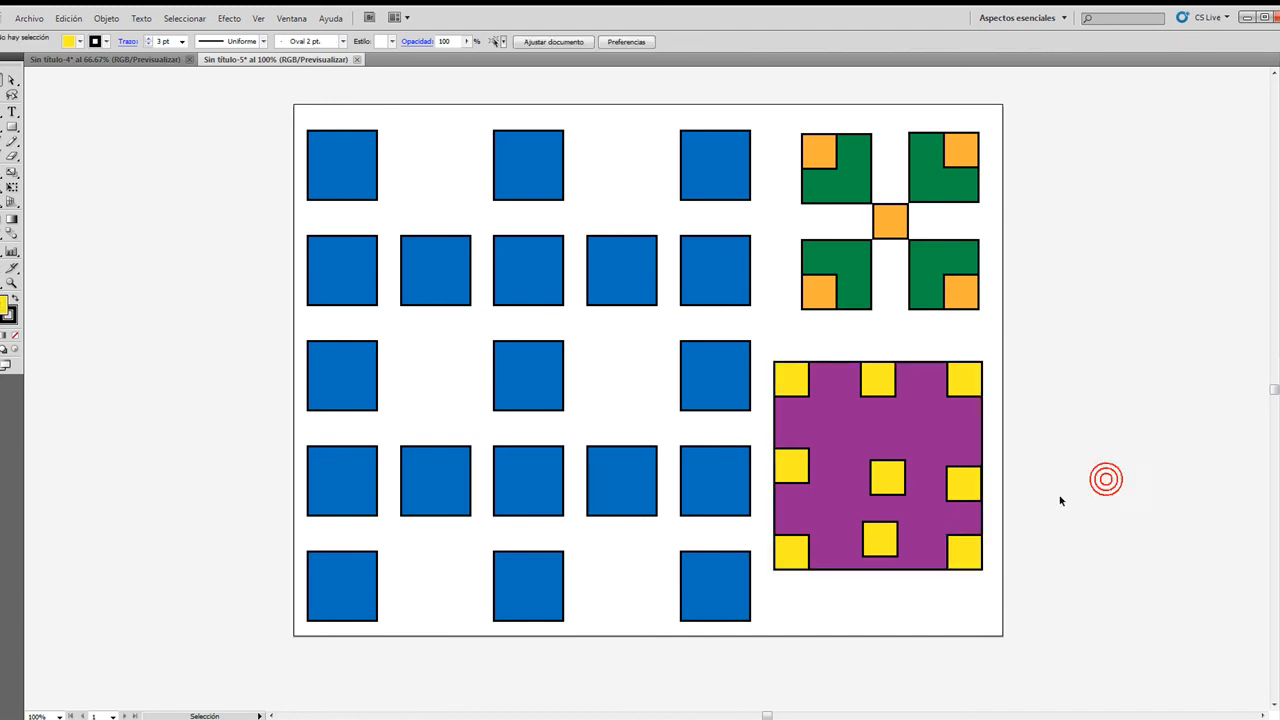
- Align the last yellow square of the middle row with the right edge and vertical center of the key purple square
{"action": "left_click_drag", "start_coordinate": [1041, 497], "coordinate": [952, 472]}
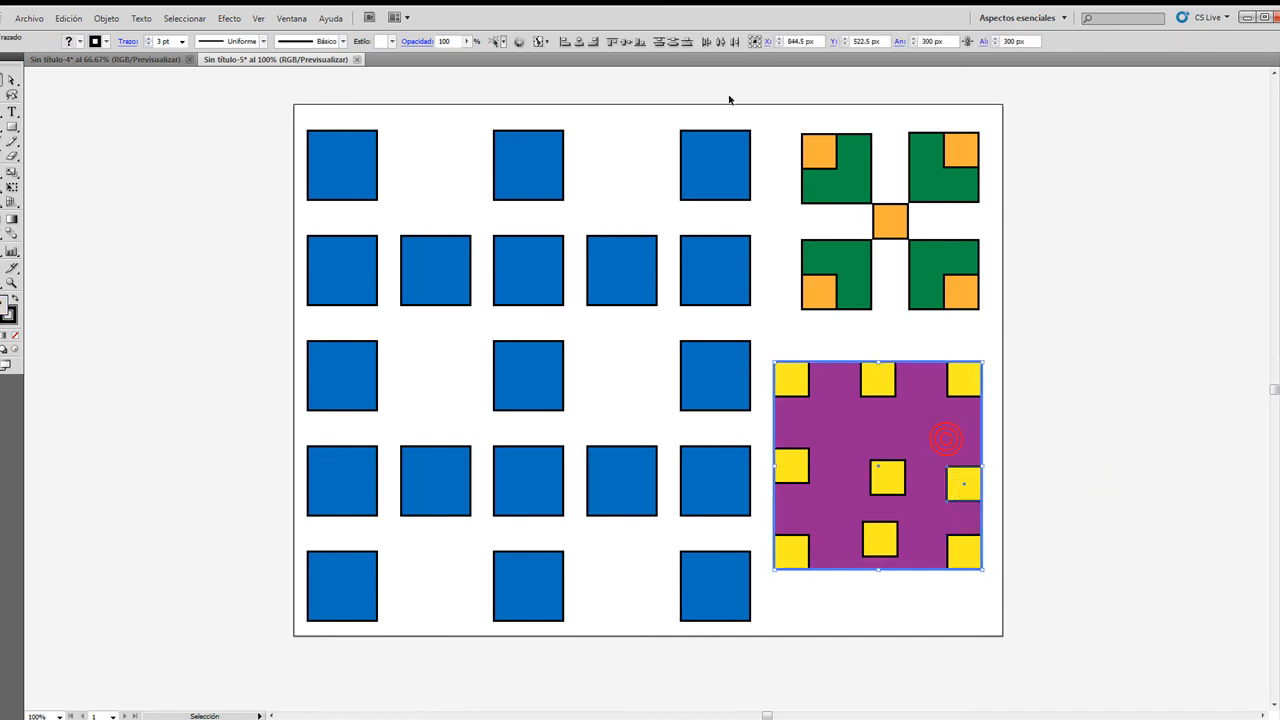
{"action": "left_click", "coordinate": [625, 42]}
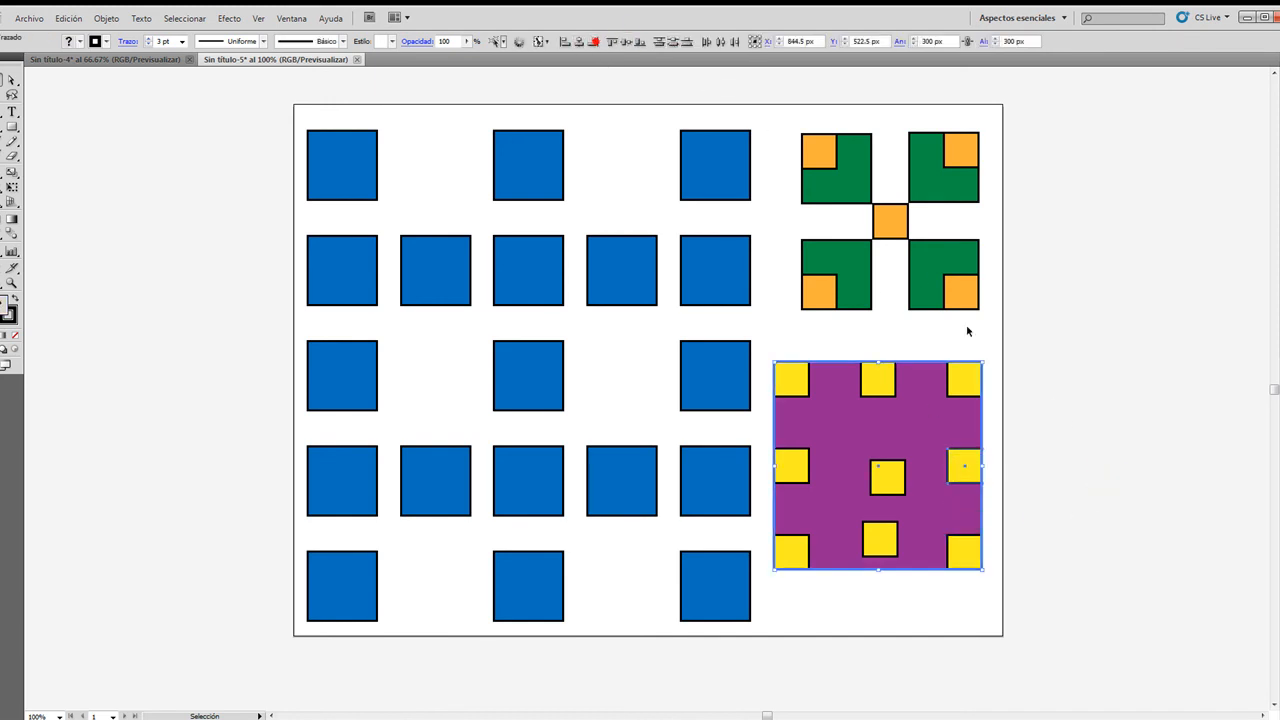
{"action": "left_click", "coordinate": [1116, 469]}
- Center the middle yellow square of the last row horizontally on the key purple square and align it with the bottom edge
{"action": "left_click_drag", "start_coordinate": [875, 600], "coordinate": [879, 536]}
{"action": "left_click", "coordinate": [839, 522]}
{"action": "left_click", "coordinate": [579, 42]}
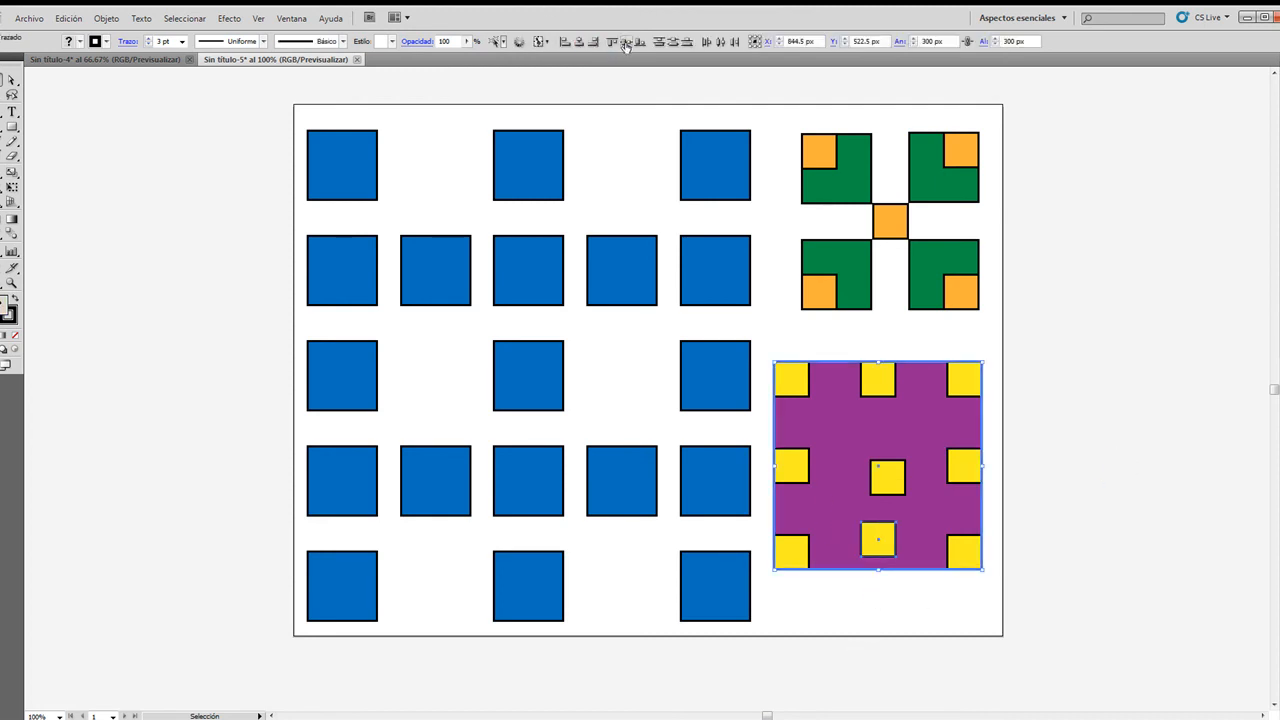
{"action": "left_click", "coordinate": [637, 43]}
{"action": "left_click", "coordinate": [1086, 429]}
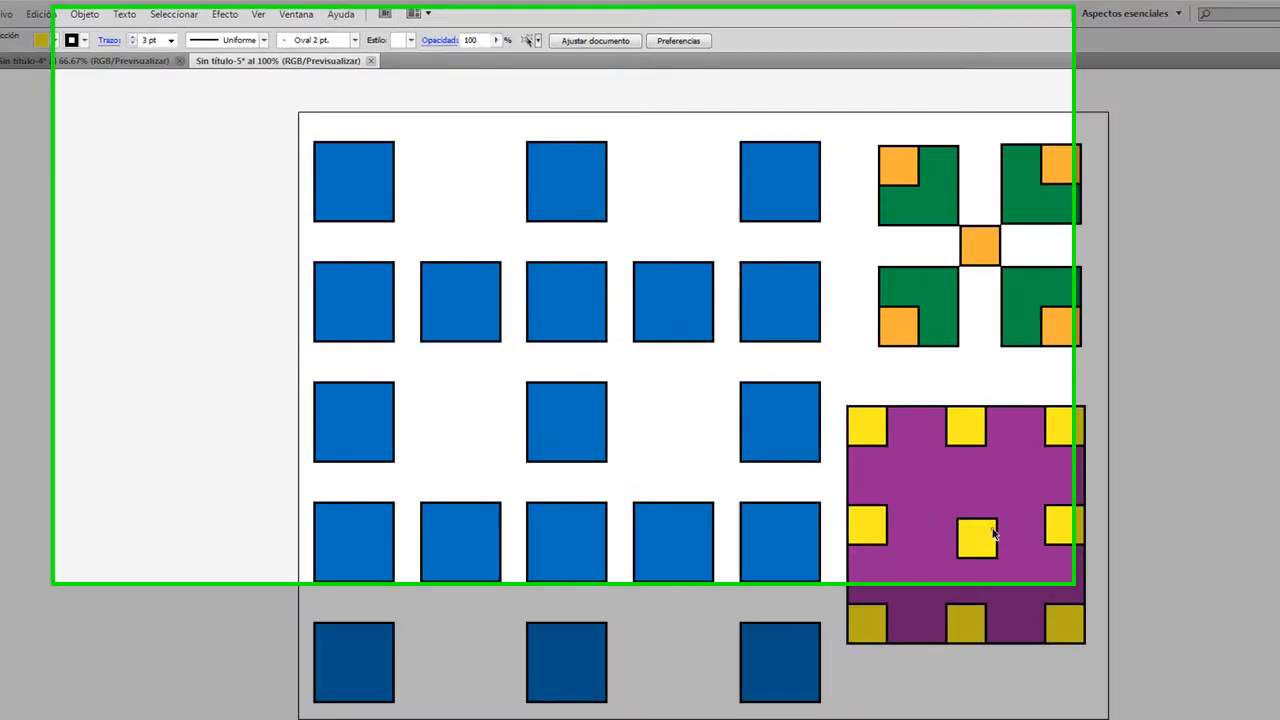
- Center the remaining yellow square horizontally and vertically on the purple square as key object
{"action": "left_click", "coordinate": [893, 478]}
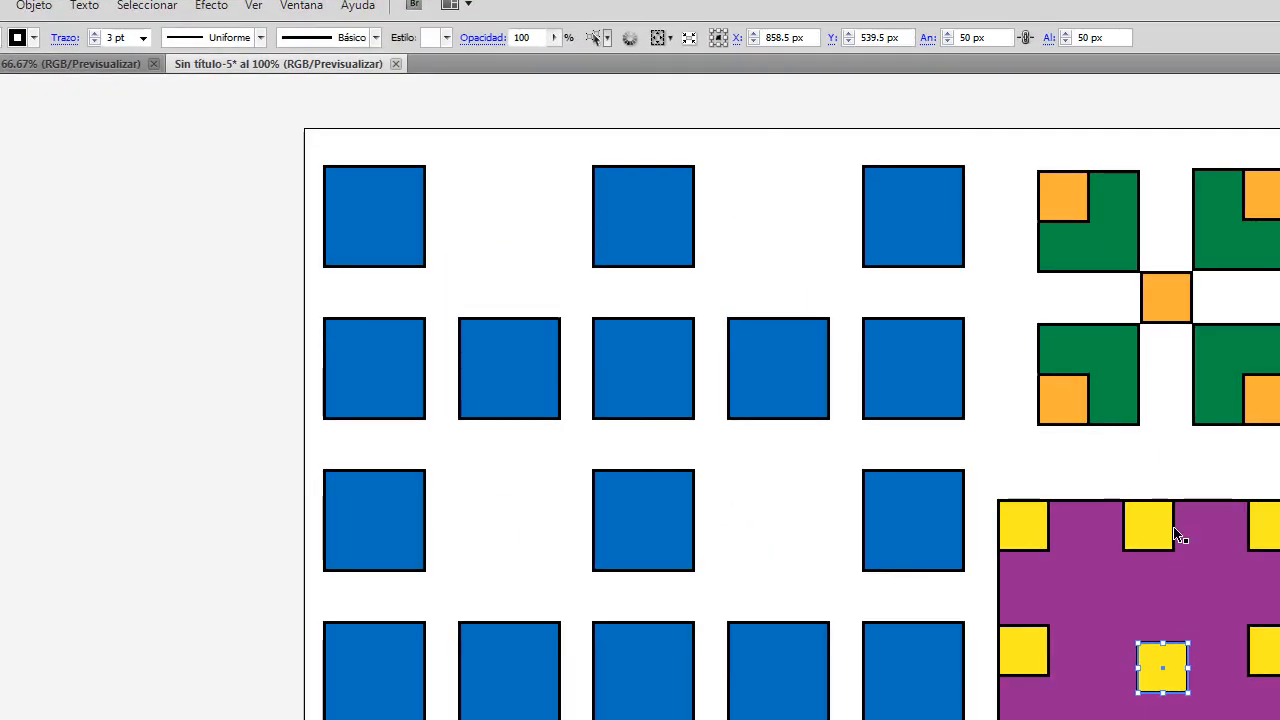
{"action": "left_click", "coordinate": [1220, 587], "text": "shift"}
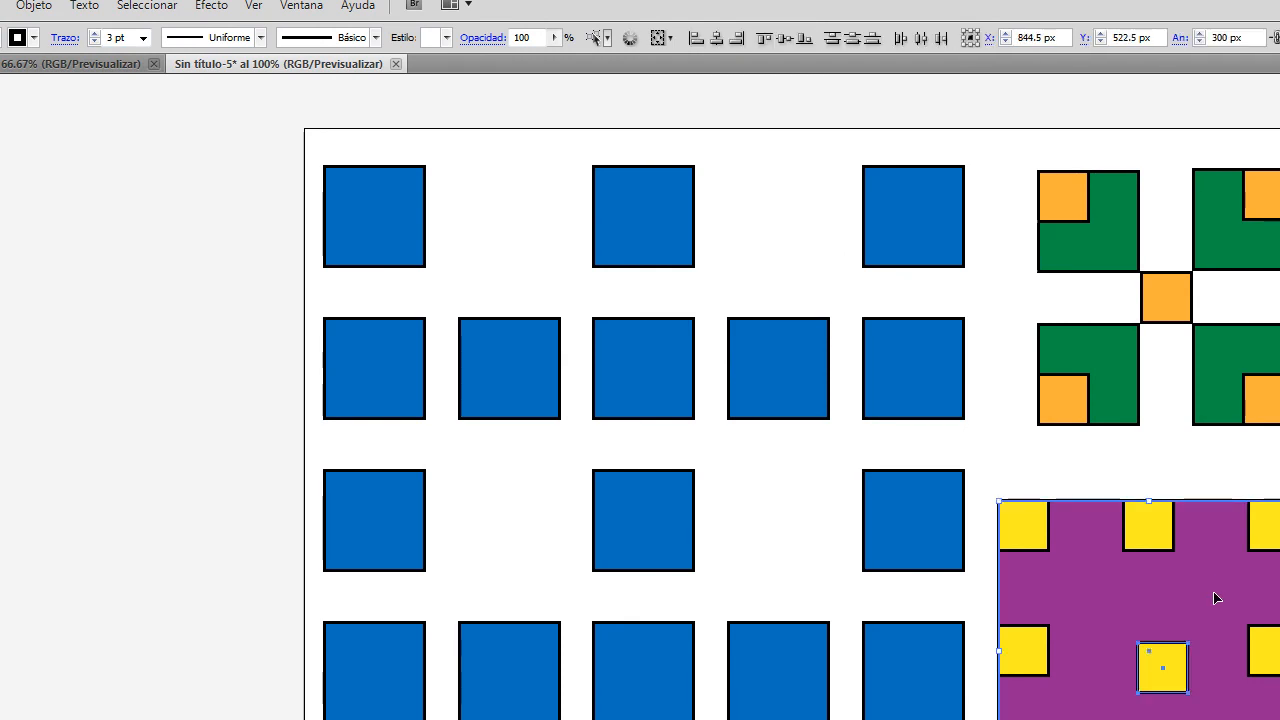
{"action": "left_click", "coordinate": [1216, 598]}
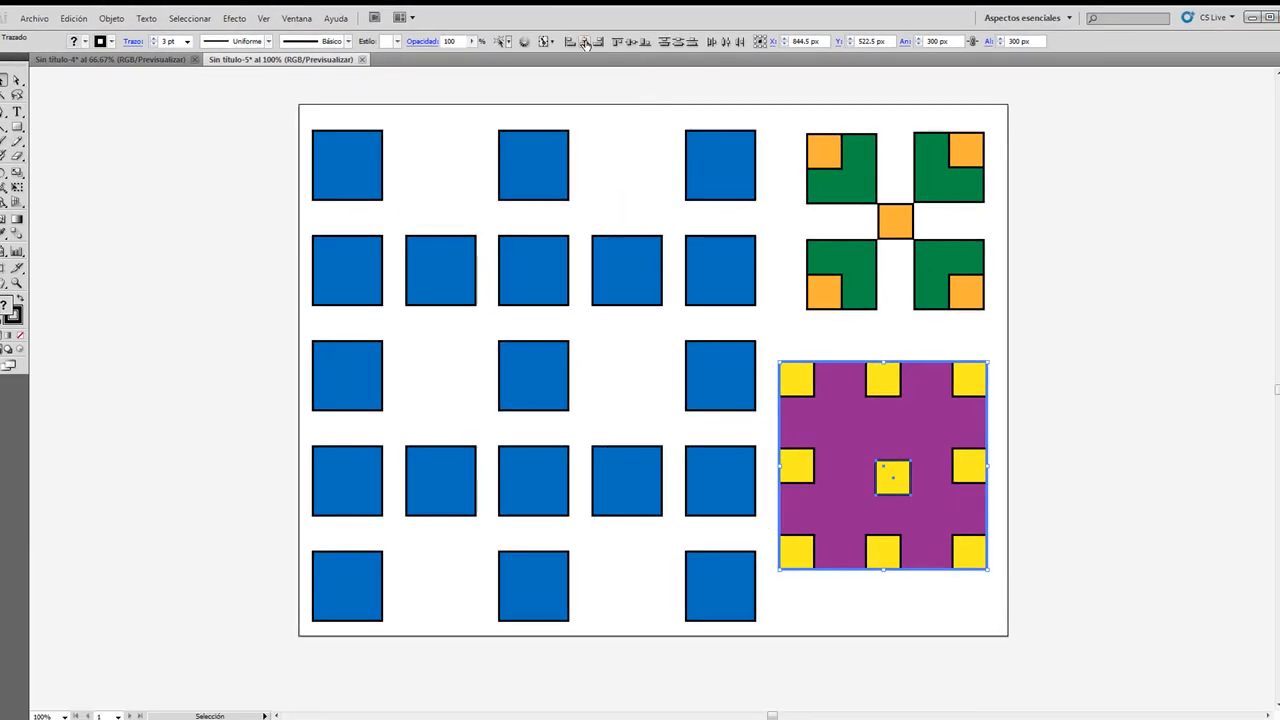
{"action": "left_click", "coordinate": [585, 42]}
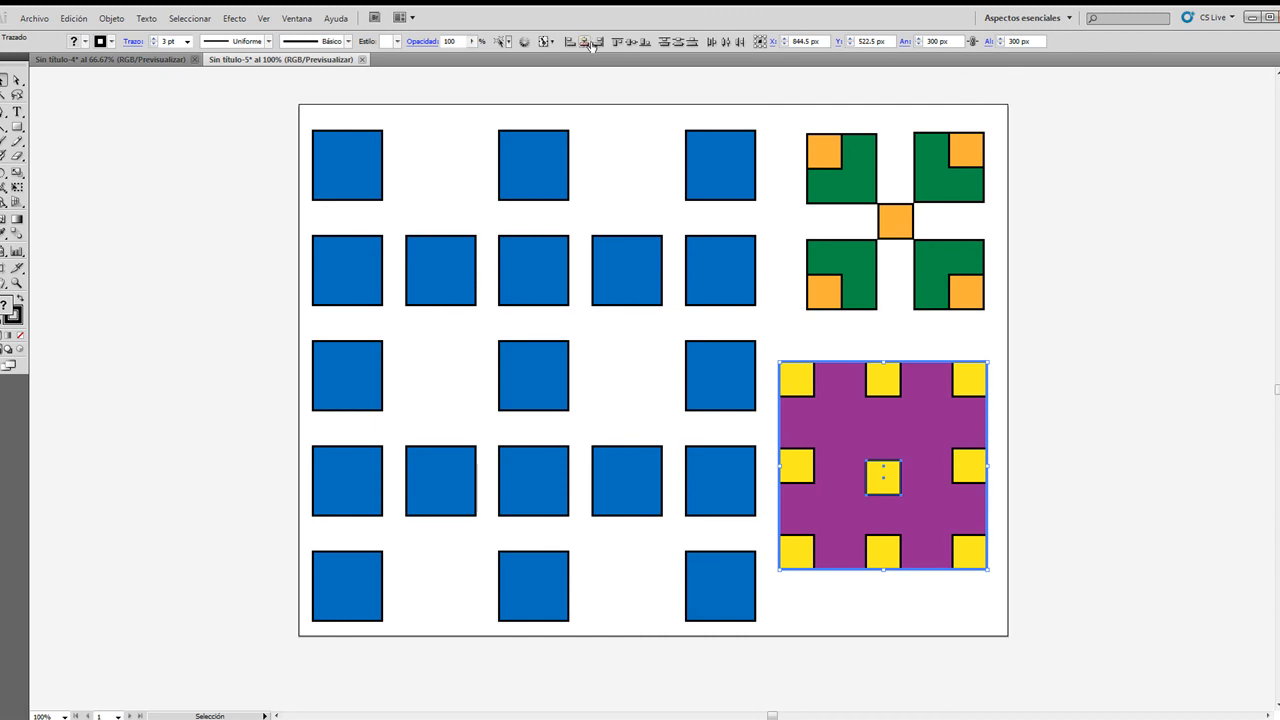
{"action": "left_click", "coordinate": [633, 43]}
{"action": "left_click", "coordinate": [1184, 507]}
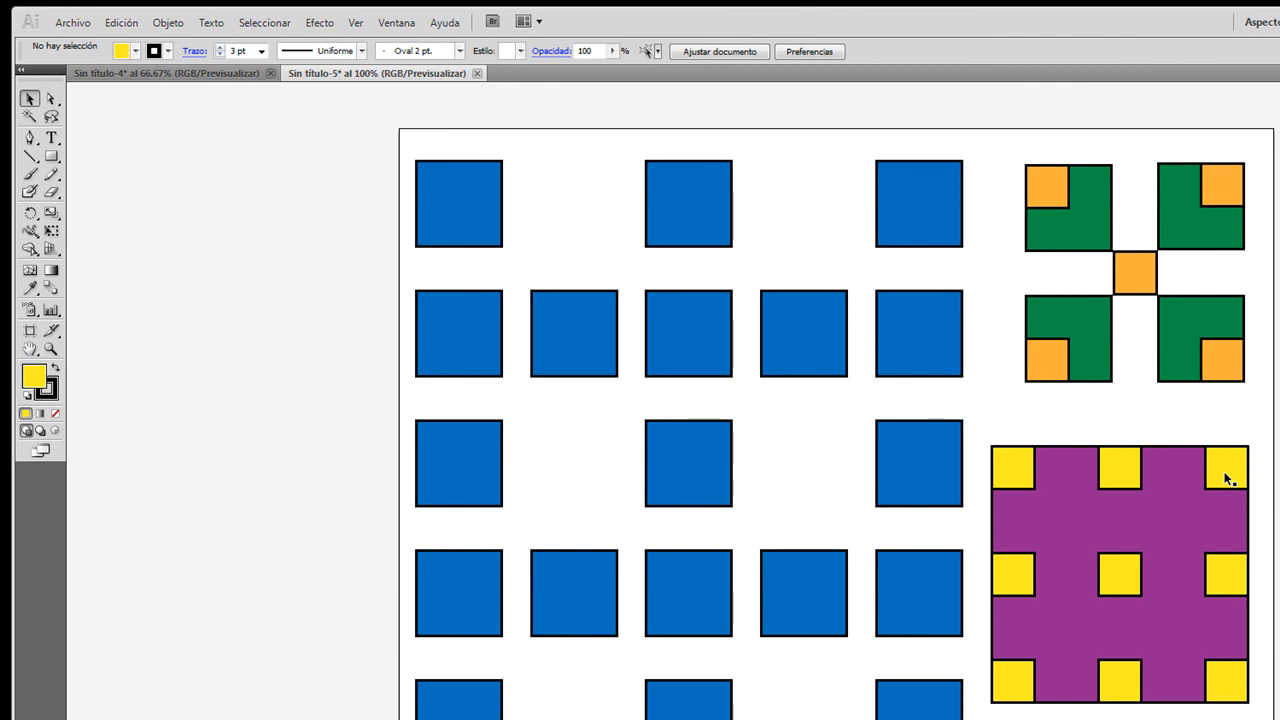
- Export the artwork as a JPEG named "Illustrator HW2" to the School Year 2012-2013 folder, accepting the offered JPEG options
{"action": "left_click", "coordinate": [74, 23]}
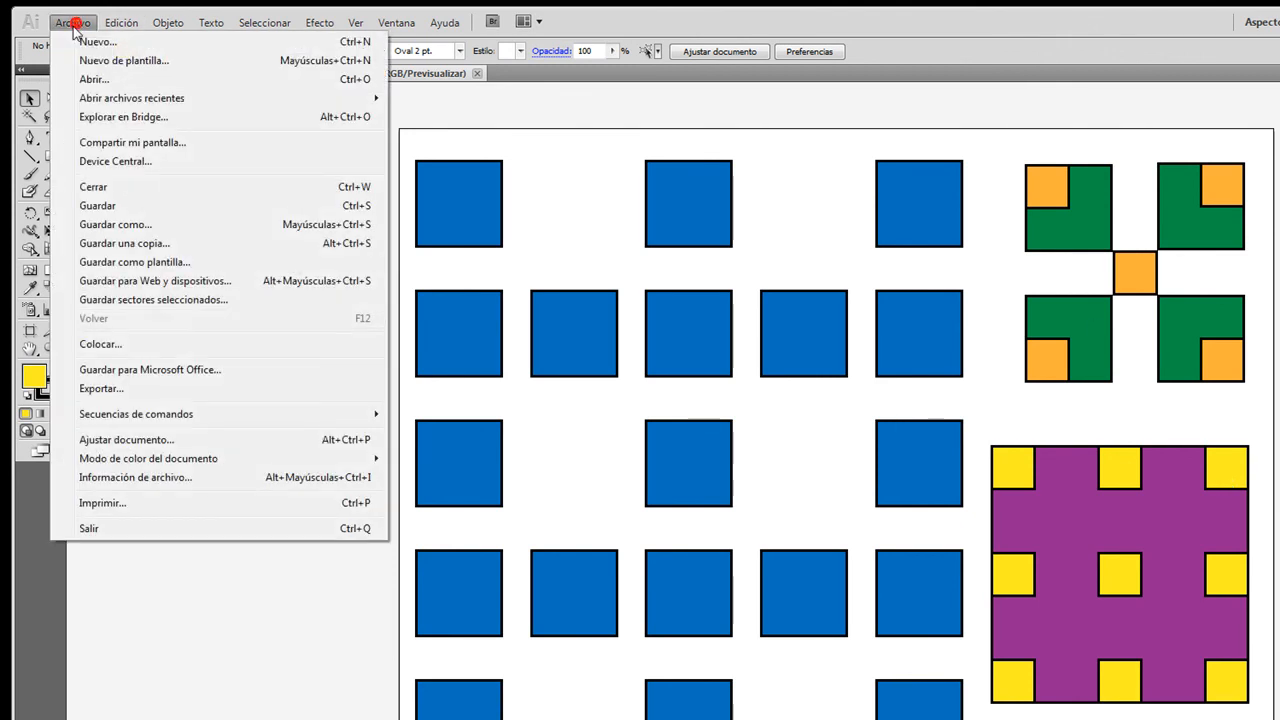
{"action": "left_click", "coordinate": [100, 389]}
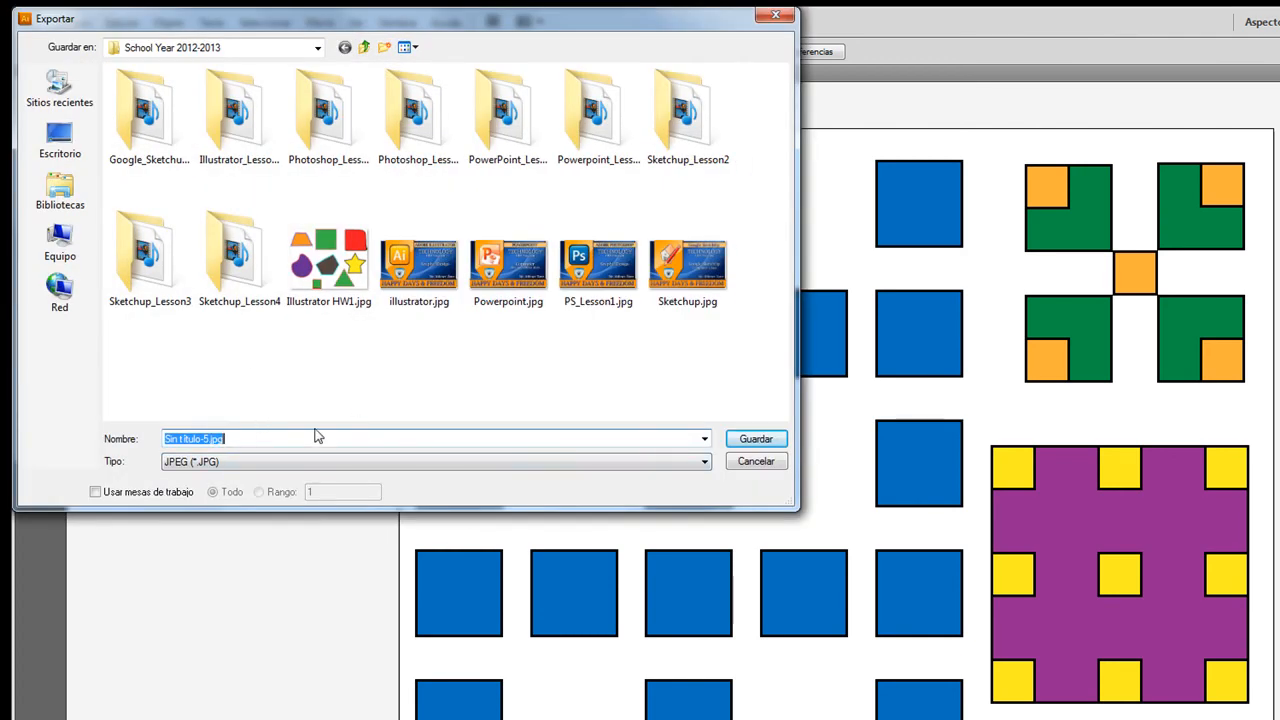
{"action": "type", "text": "Illus"}
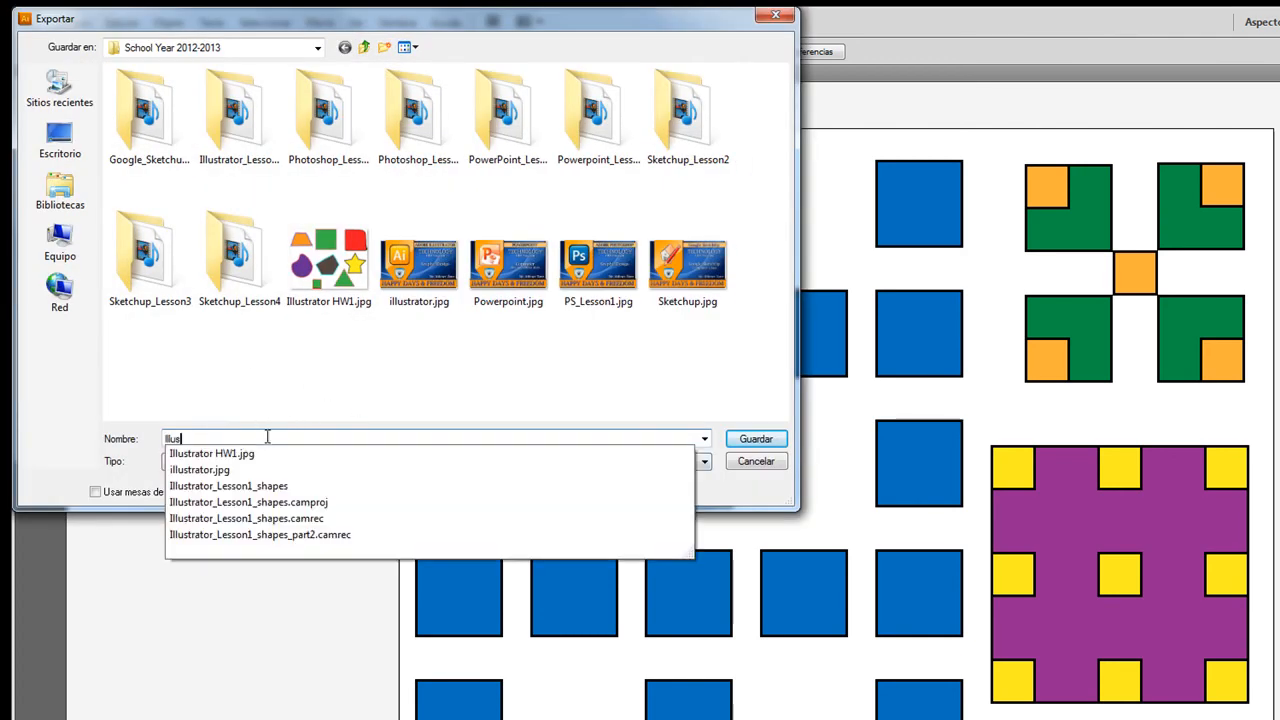
{"action": "type", "text": "tratorH"}
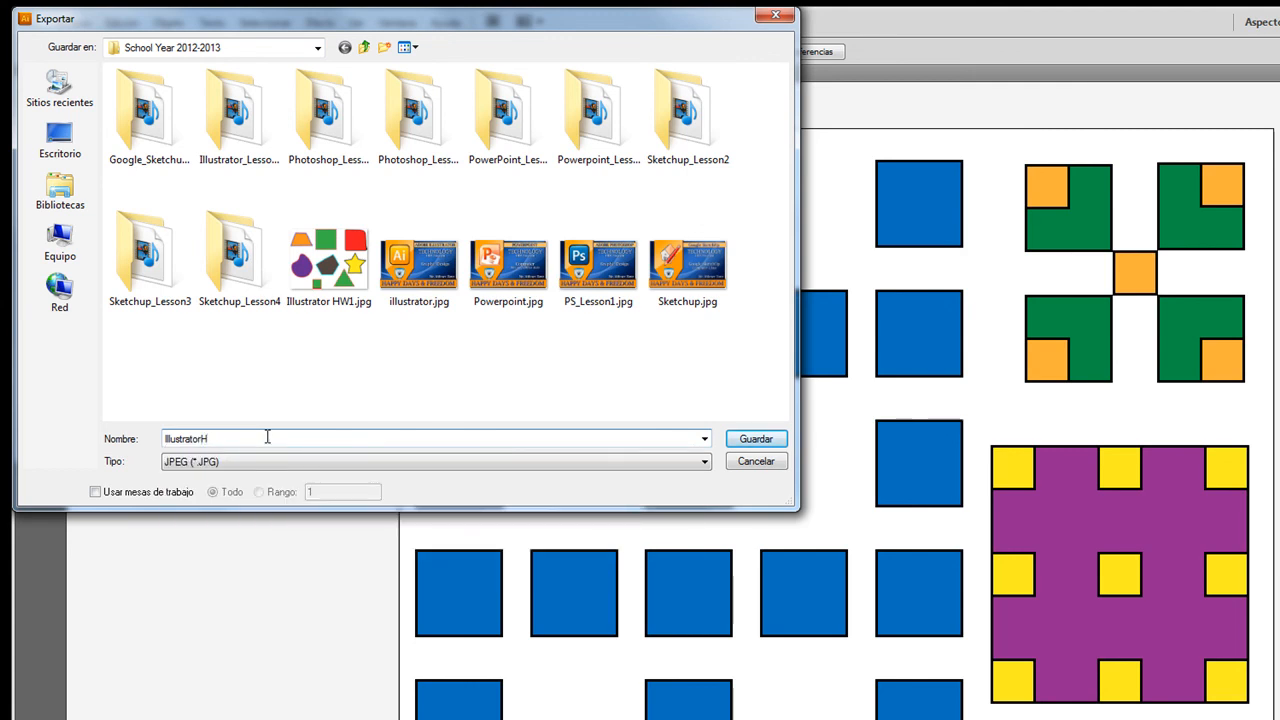
{"action": "key", "text": "BackSpace"}
{"action": "type", "text": "HW2"}
{"action": "left_click", "coordinate": [199, 462]}
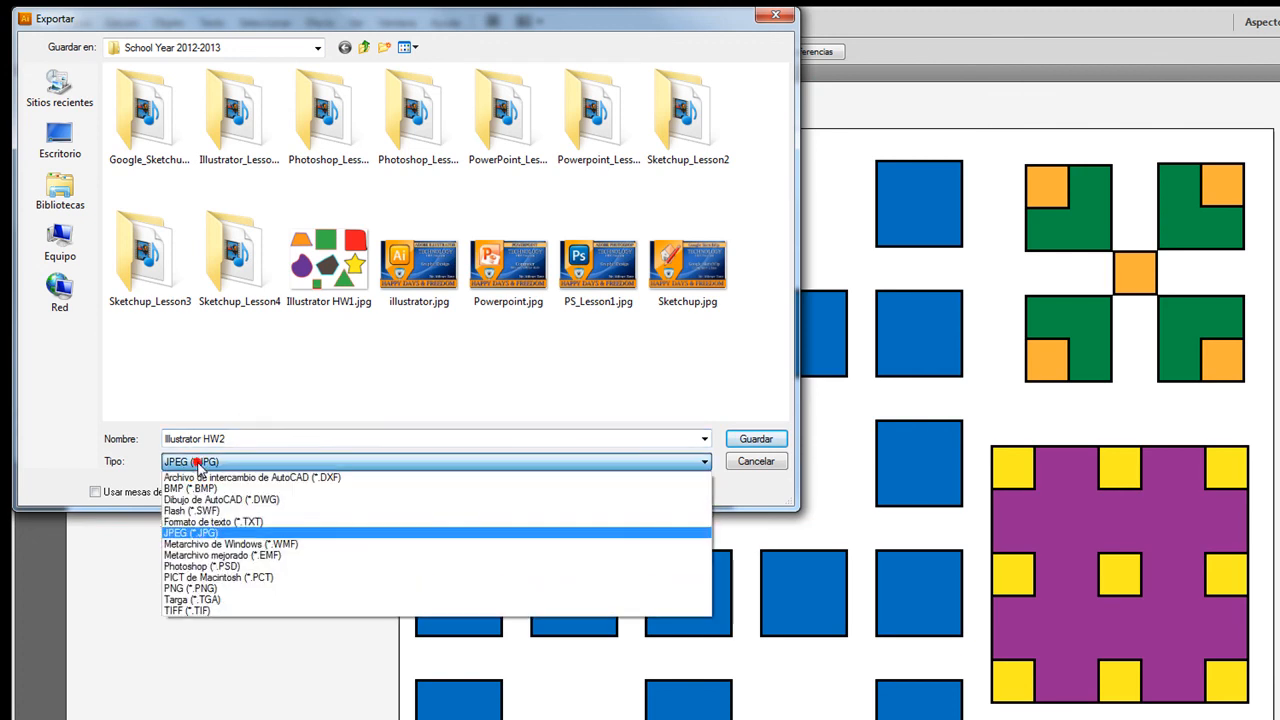
{"action": "left_click", "coordinate": [205, 536]}
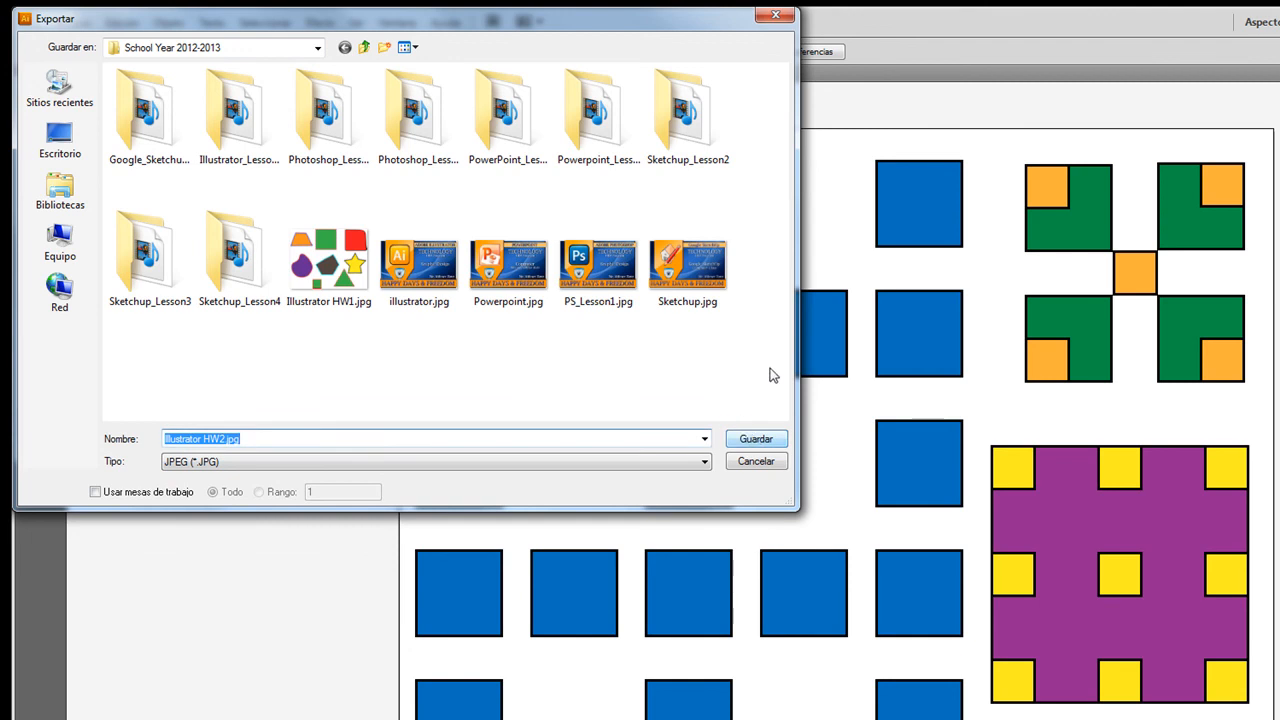
{"action": "left_click", "coordinate": [756, 439]}
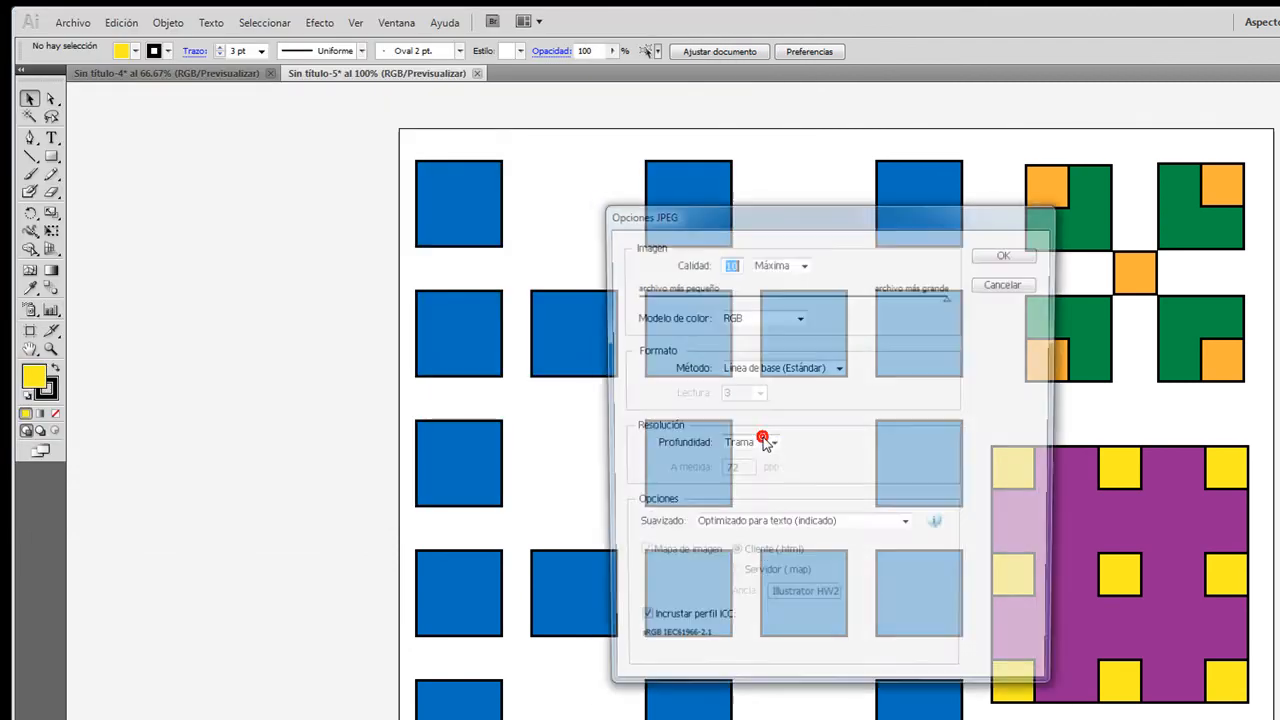
{"action": "left_click", "coordinate": [1014, 252]}
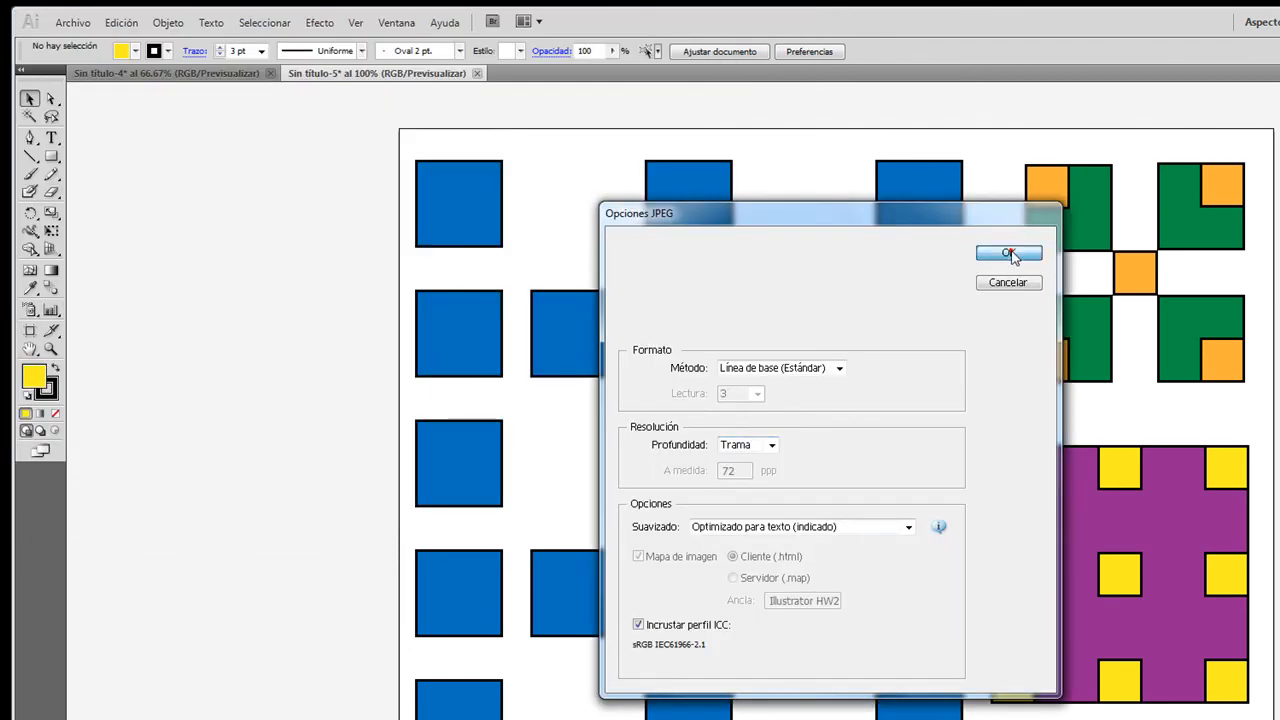